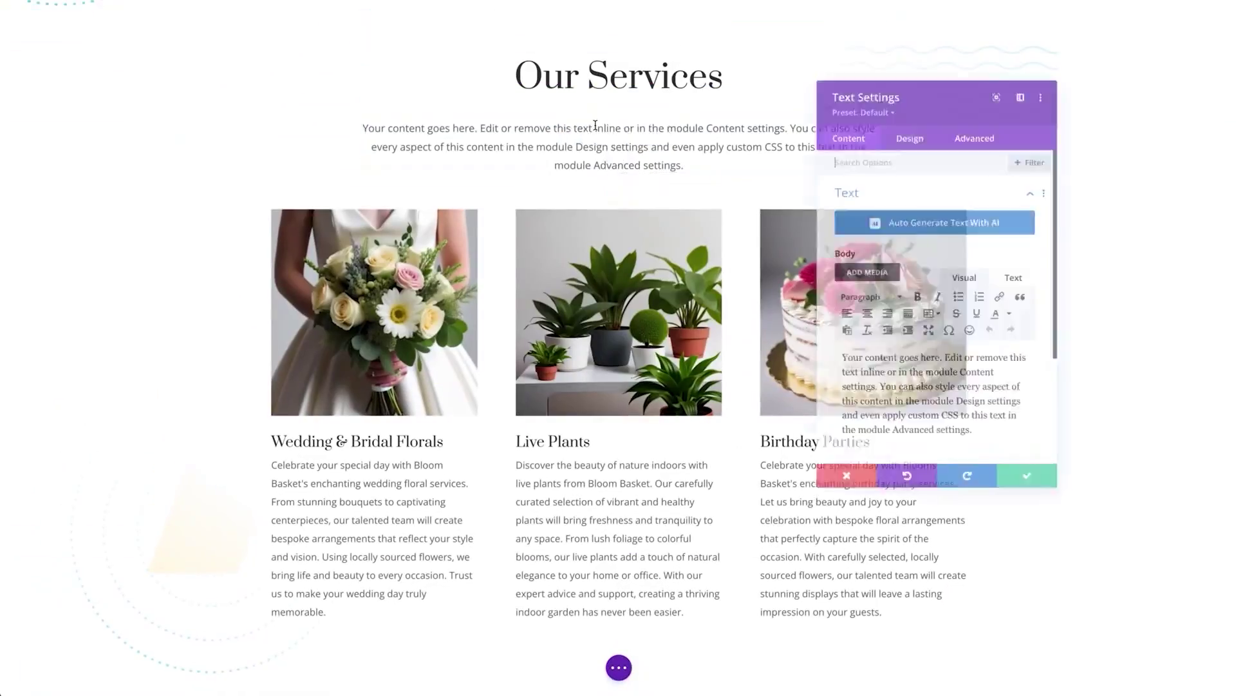
# Step: Generate AI body text targeting the keyword "San Francisco floral services", then shorten it
pyautogui.click(1012, 362)
pyautogui.click(982, 425)
pyautogui.write('Describe our range of floral services')
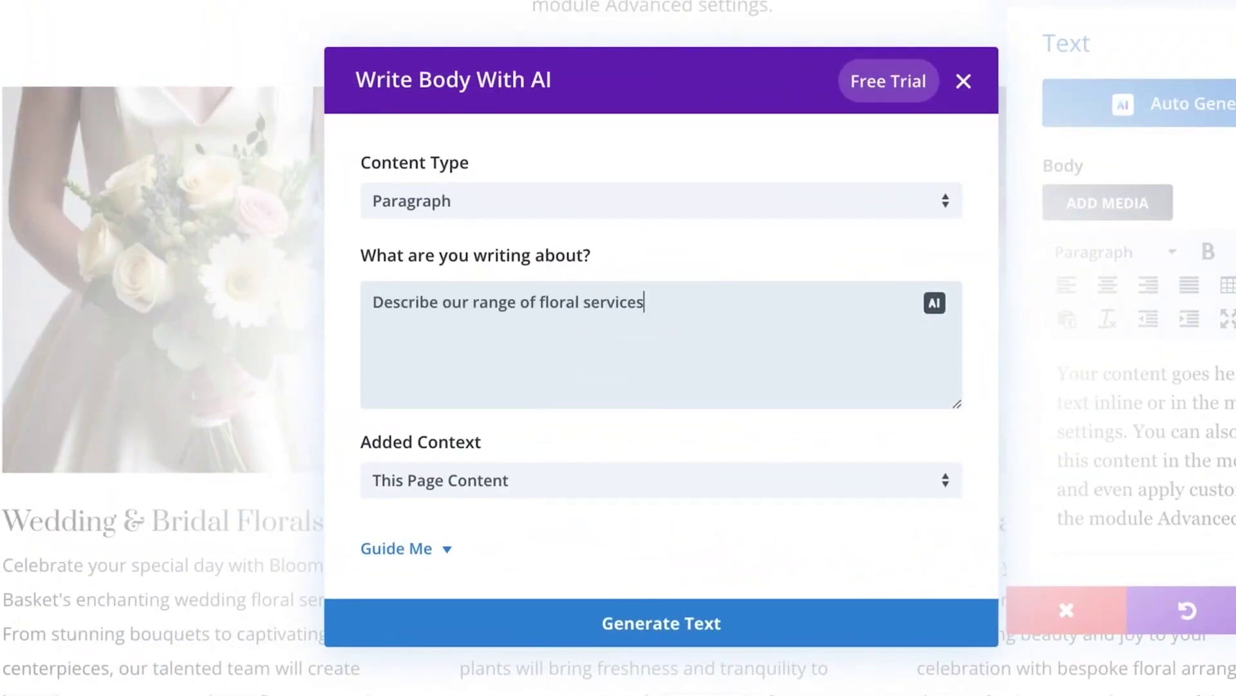
pyautogui.click(625, 612)
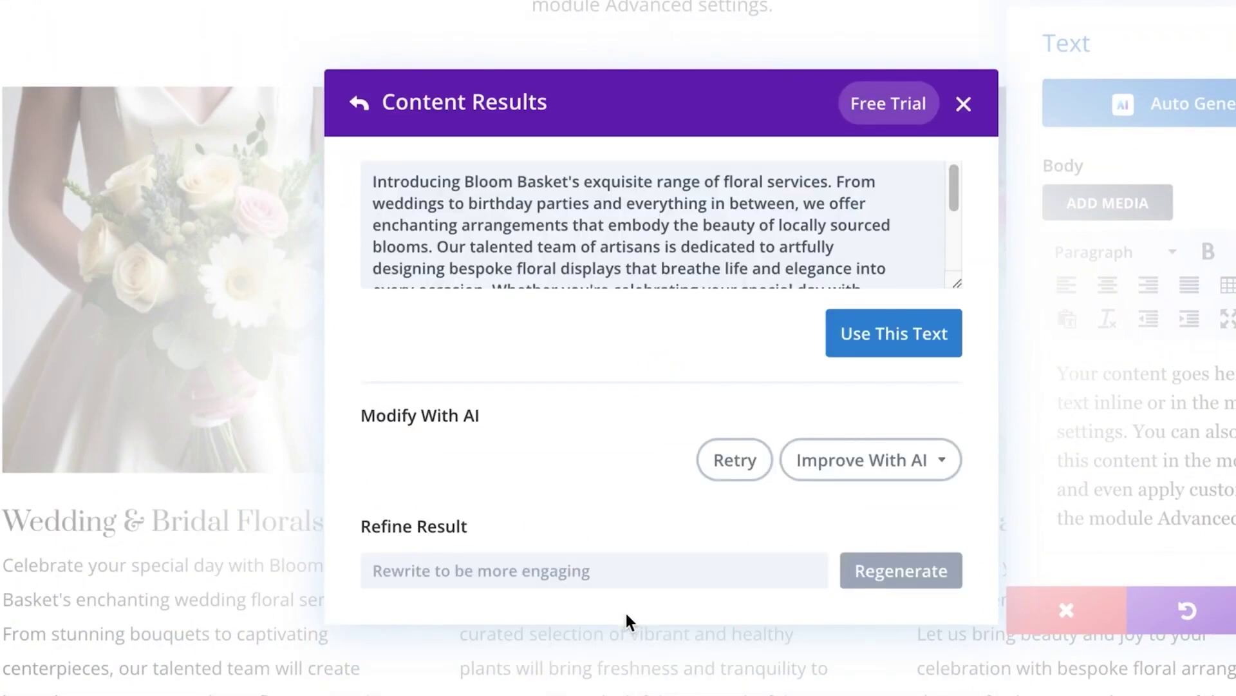
pyautogui.write('Target the keyword "San Francisco floral services"')
pyautogui.click(863, 572)
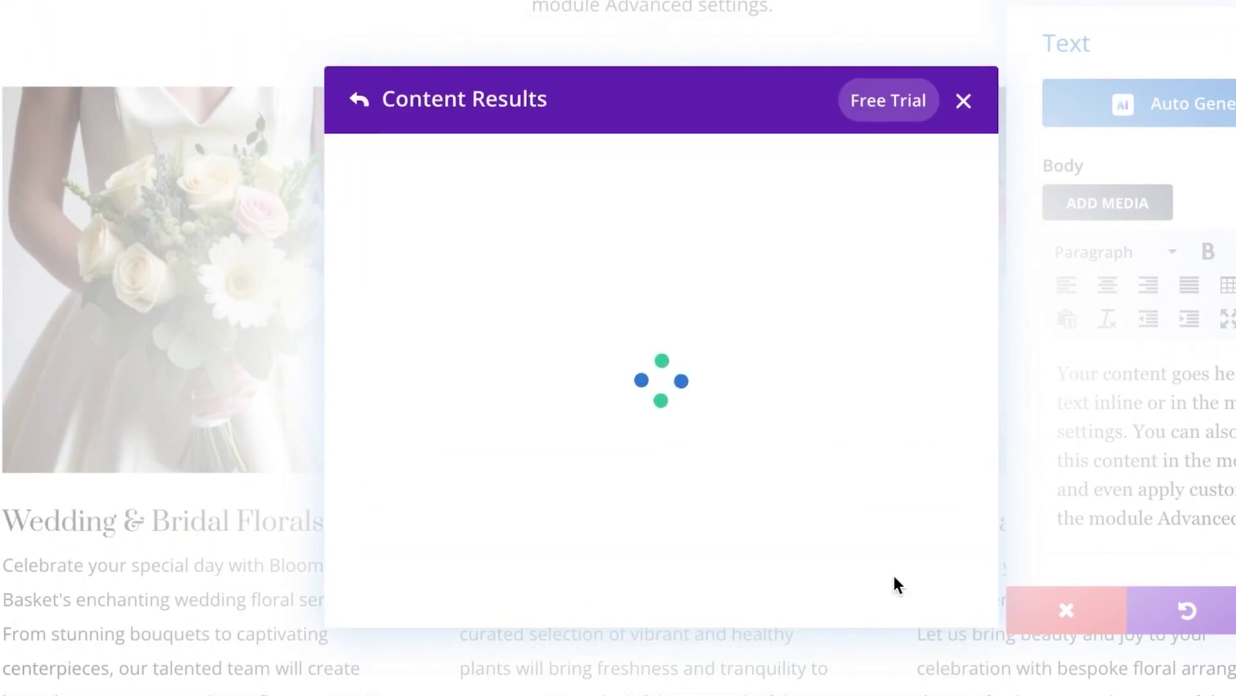
pyautogui.click(912, 461)
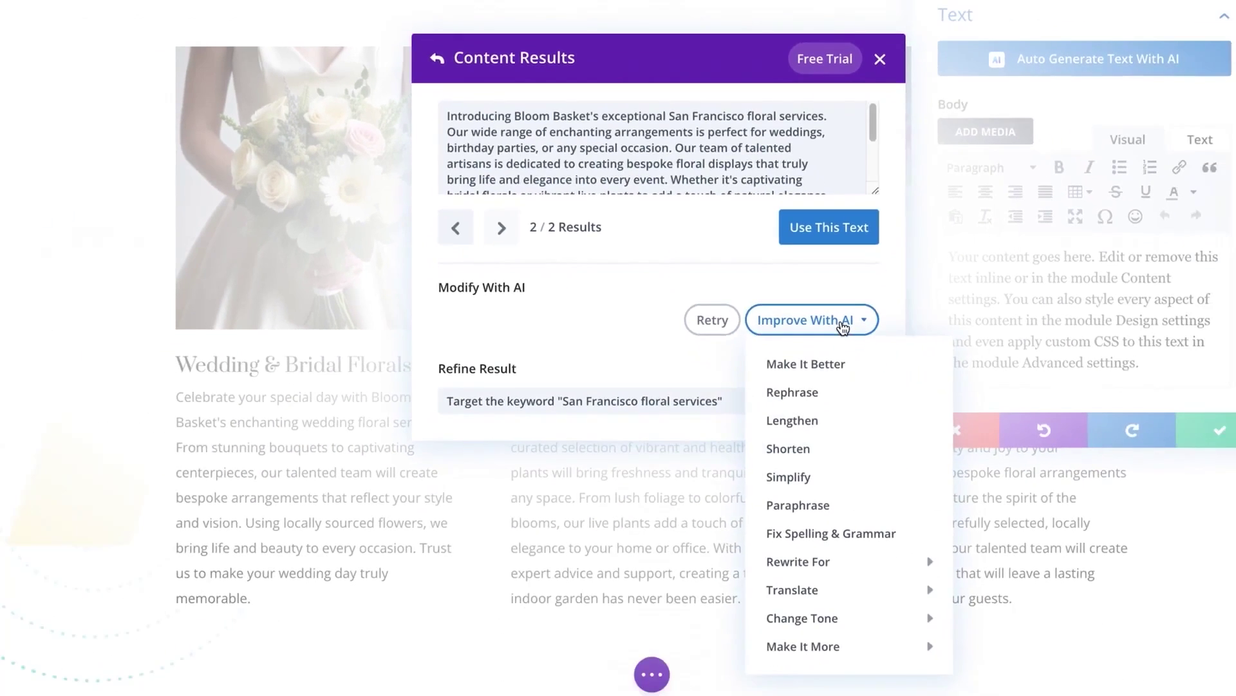
pyautogui.click(810, 449)
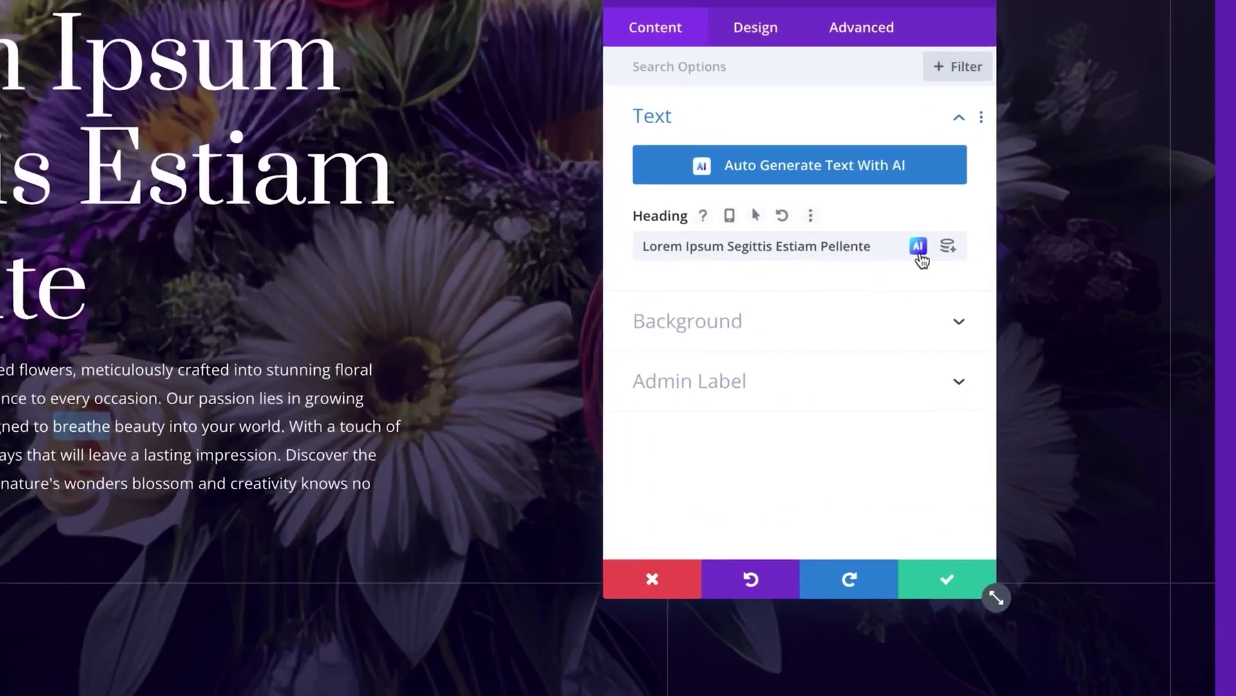
# Step: Write a new heading with AI from a short description and apply it
pyautogui.click(919, 243)
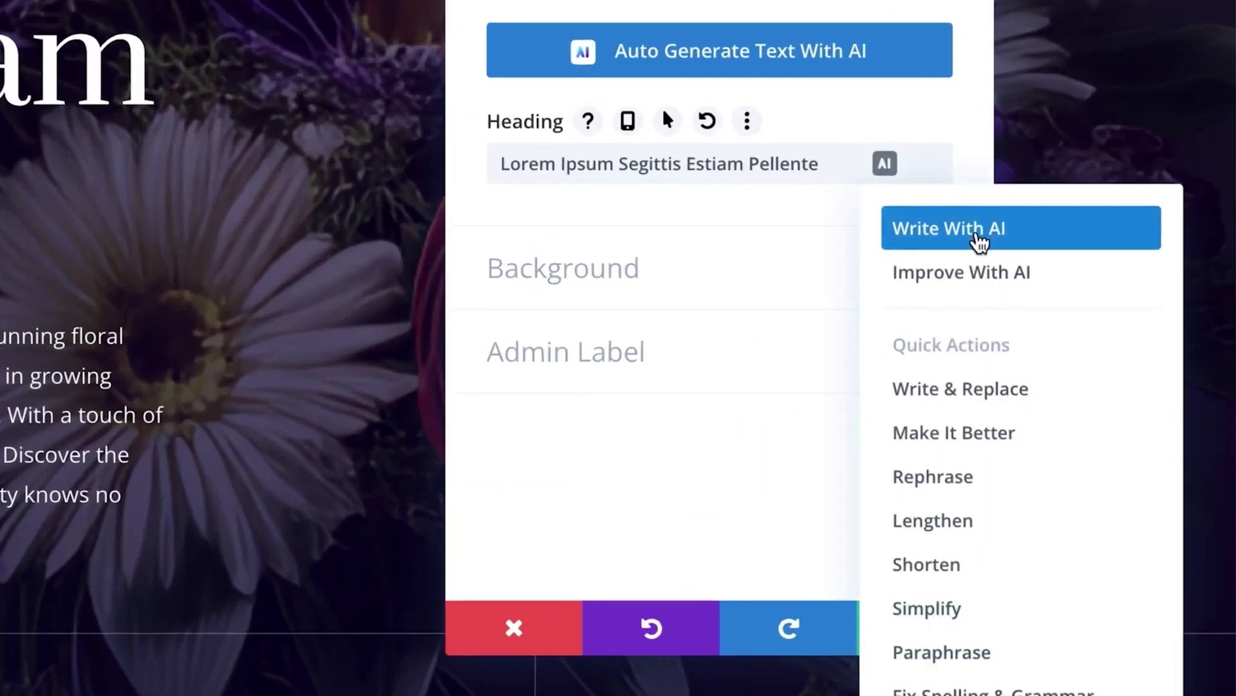
pyautogui.click(979, 239)
pyautogui.click(748, 345)
pyautogui.write("A compelling title for my website's homepage")
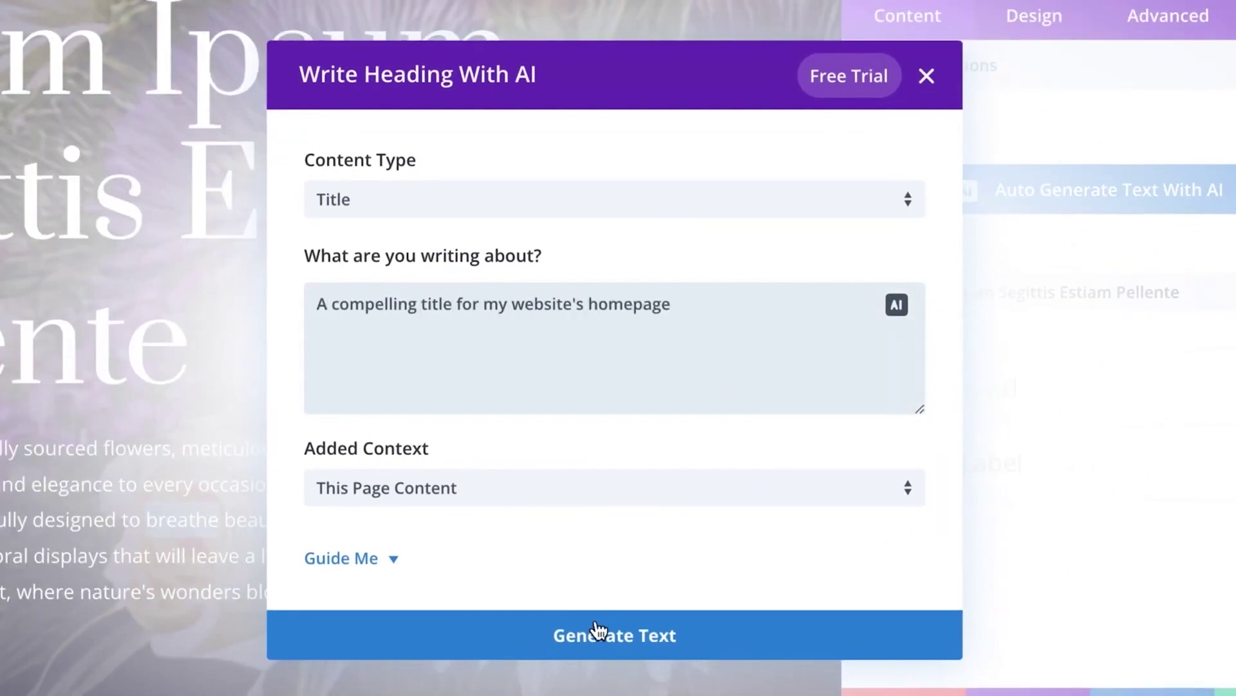
pyautogui.click(598, 632)
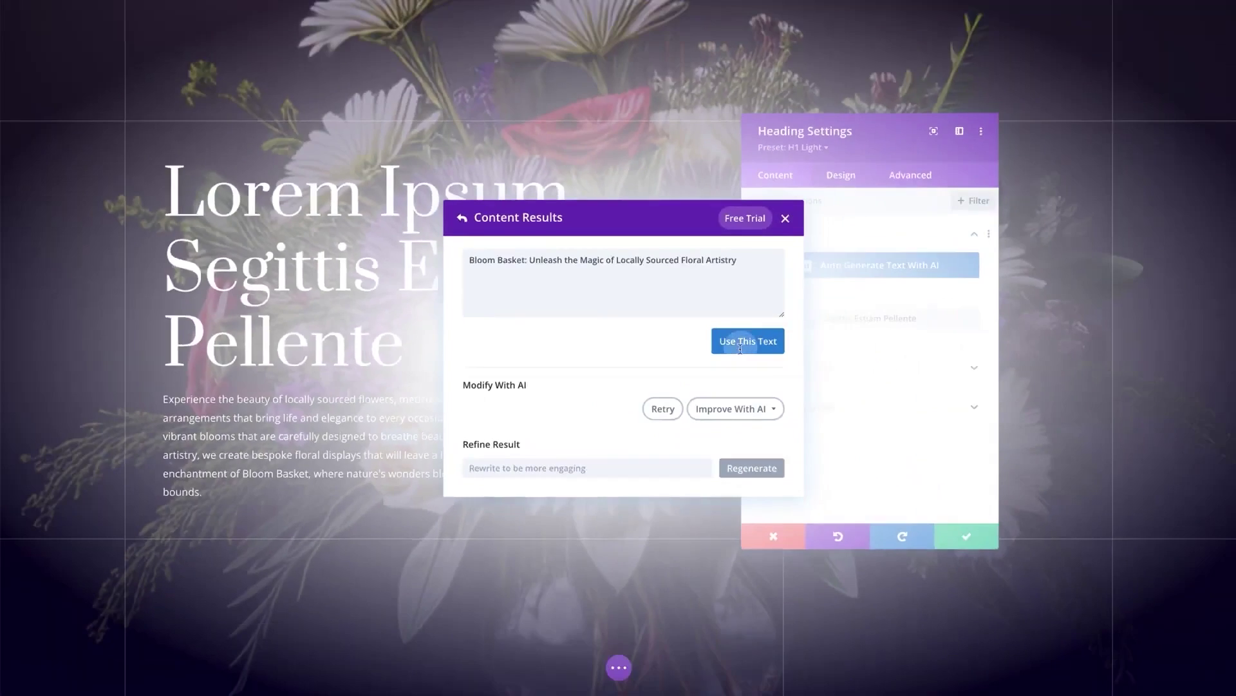
pyautogui.click(855, 335)
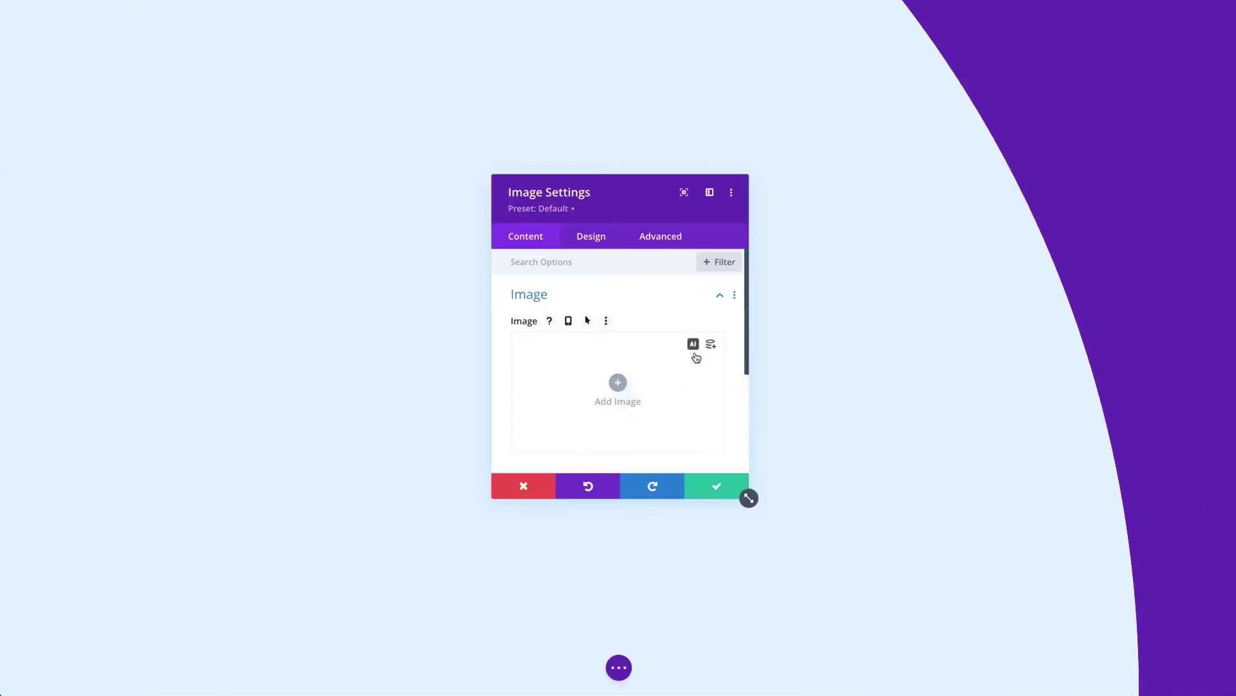
# Step: Generate AI images of coffee beans on wrinkled brown paper for the image module
pyautogui.click(693, 342)
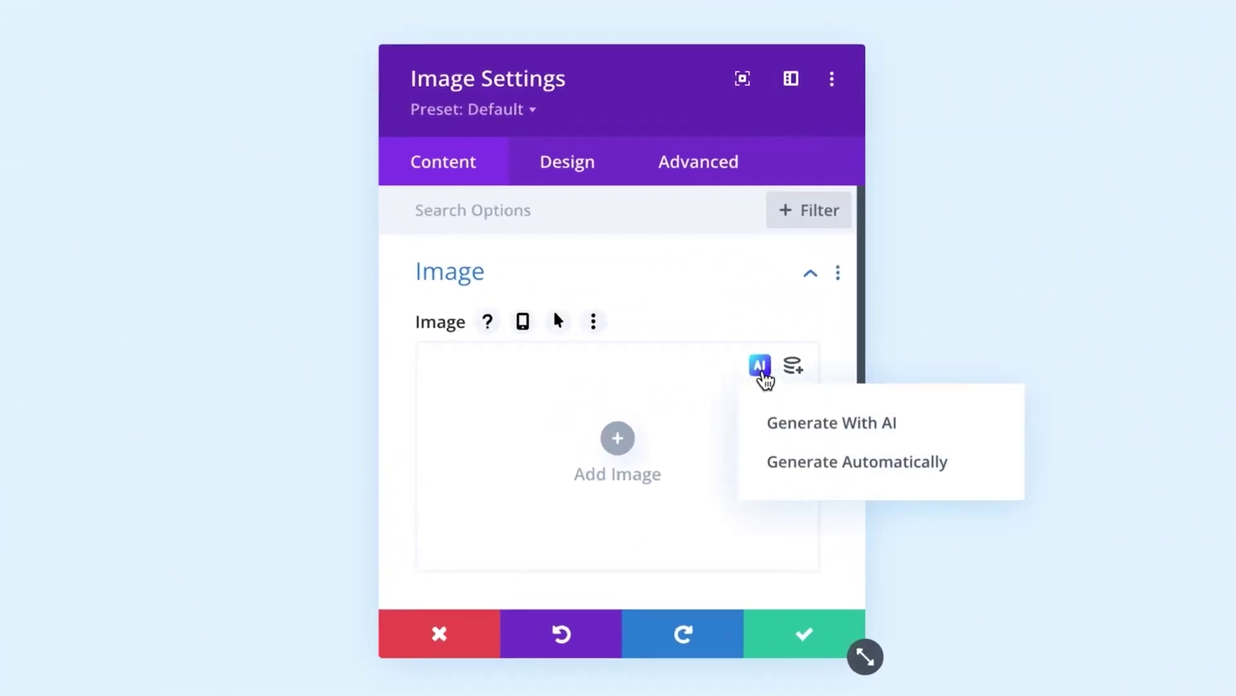
pyautogui.click(846, 425)
pyautogui.click(637, 422)
pyautogui.write('A spicy burger busting into flame with fiery heat and flavor, dark slate table, dark')
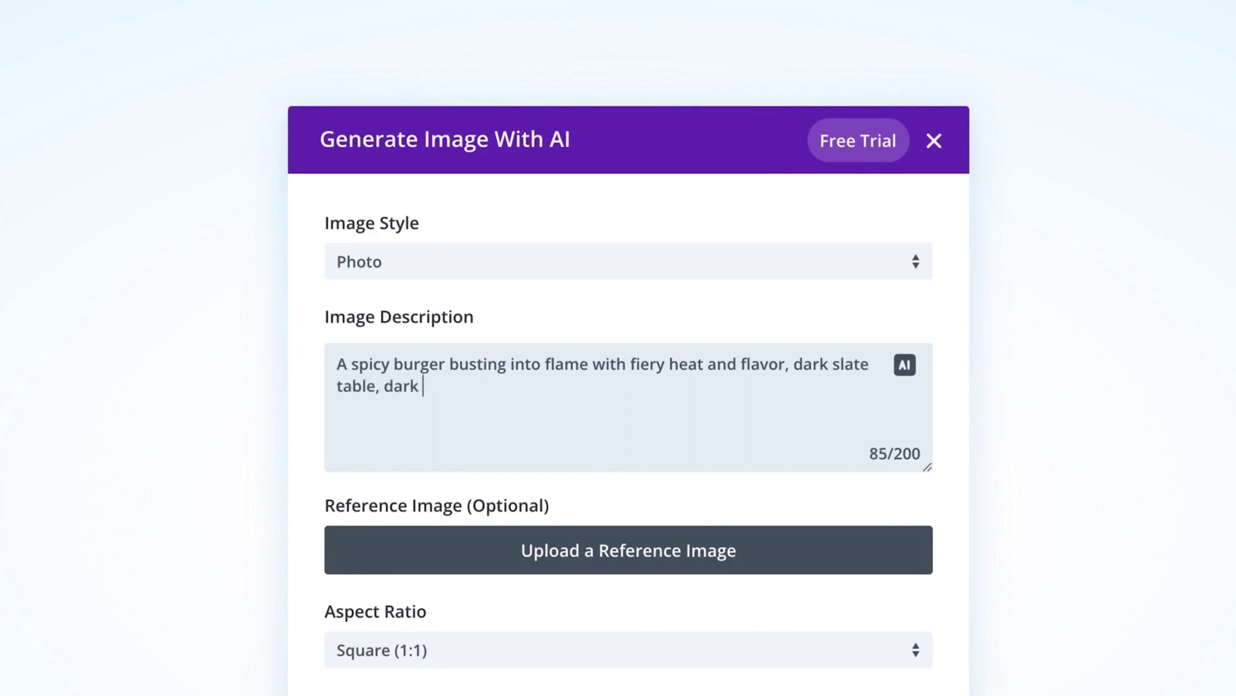
pyautogui.click(680, 546)
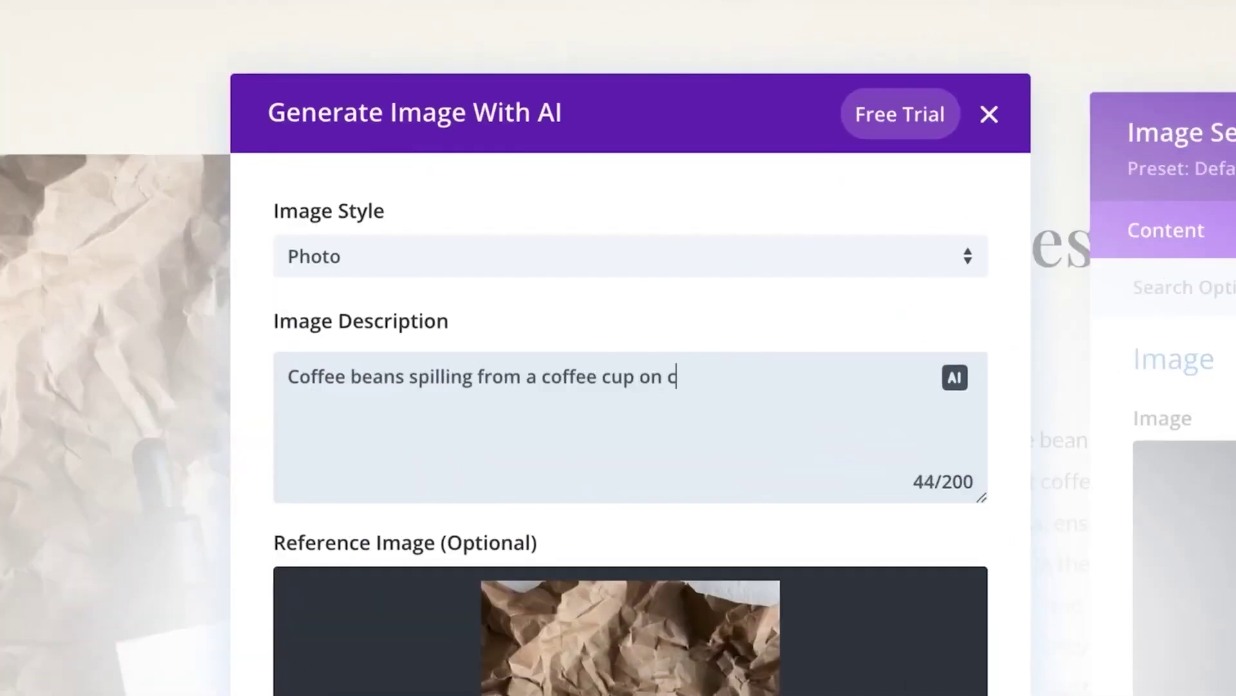
pyautogui.write('rinkled brown paper')
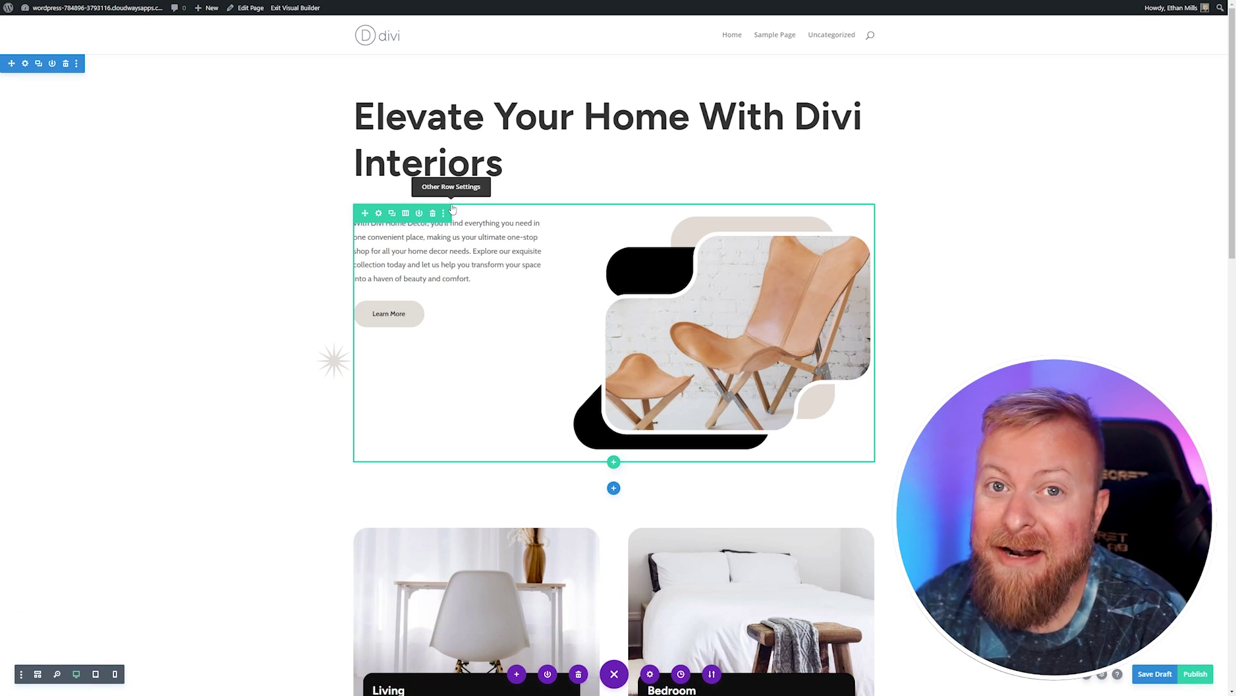
# Step: Translate the Customize Your Space heading into German with AI and apply it
pyautogui.scroll(-8, 451, 202)
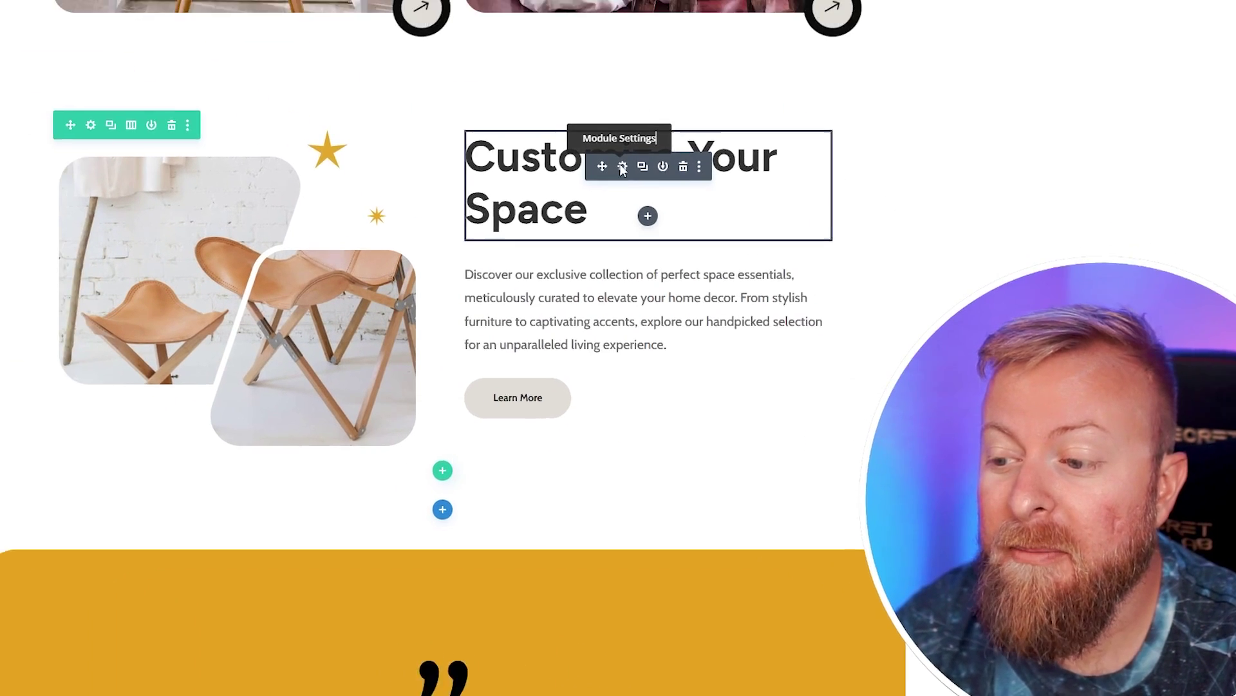
pyautogui.click(622, 166)
pyautogui.scroll(-3, 297, 387)
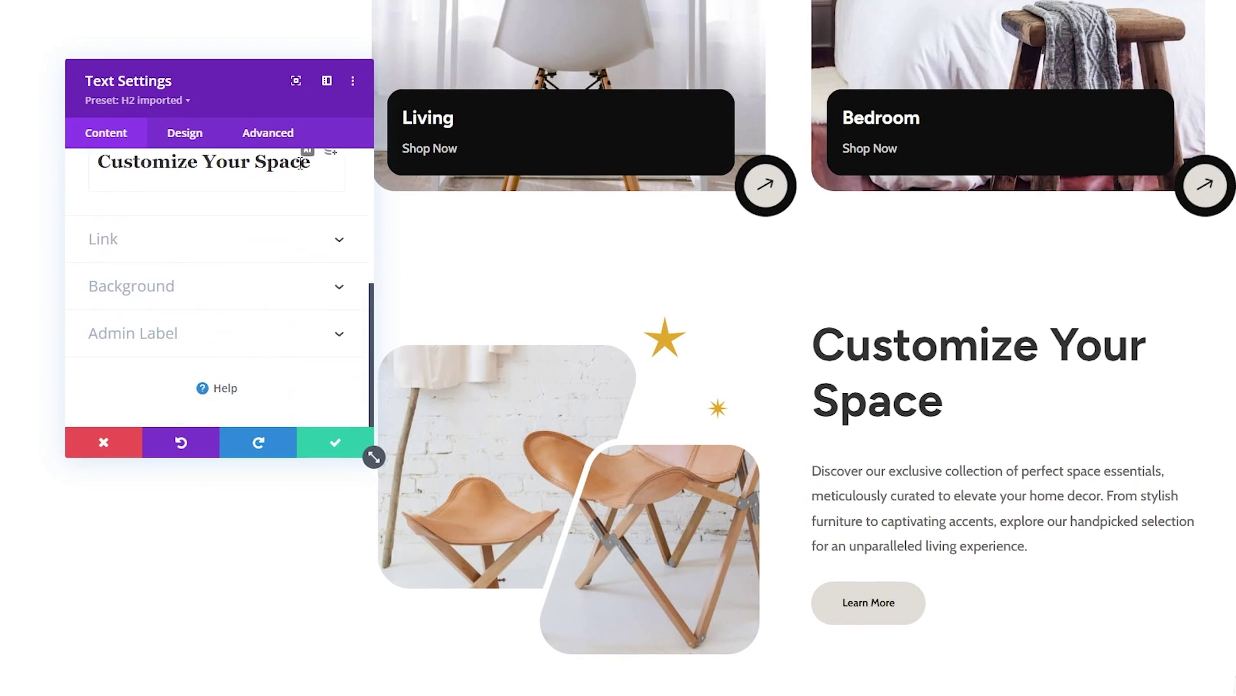
pyautogui.click(309, 228)
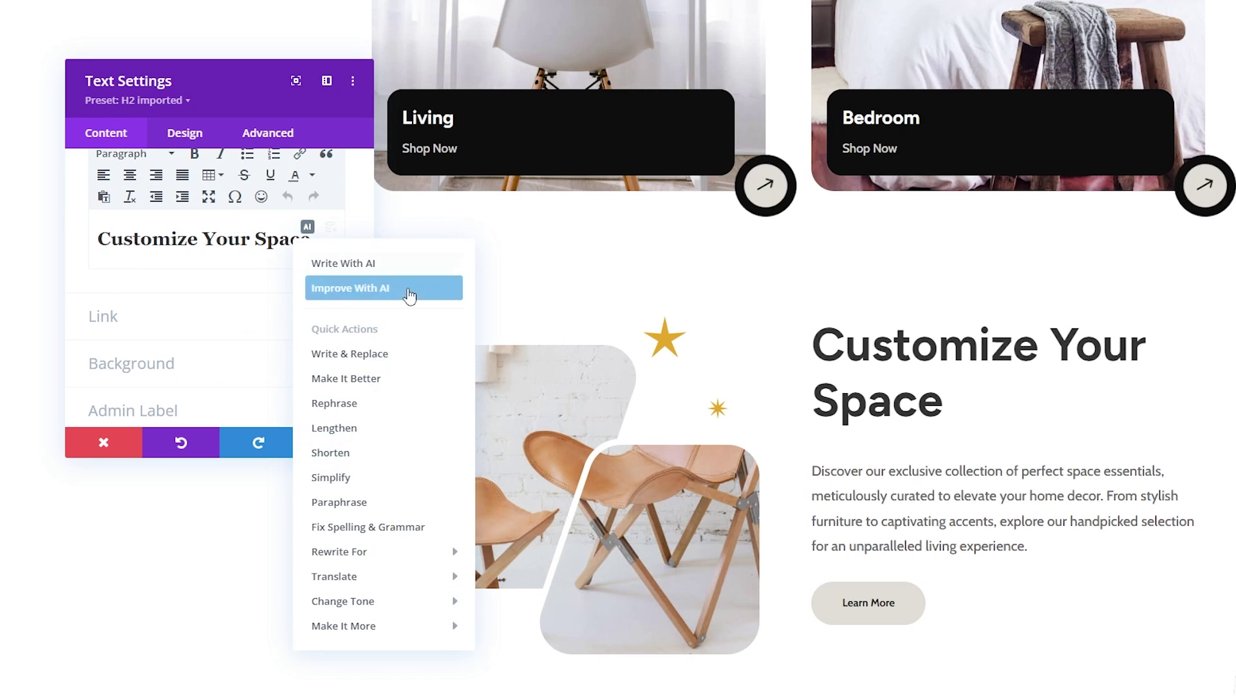
pyautogui.moveTo(426, 633)
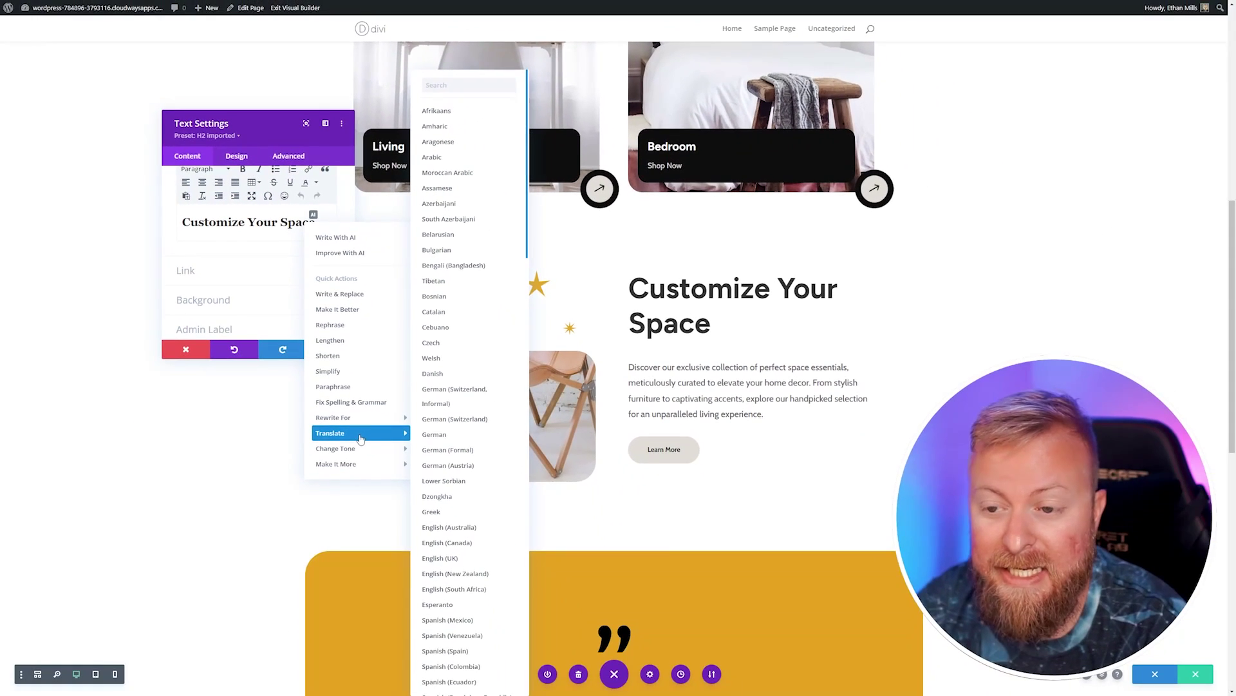
pyautogui.moveTo(435, 601)
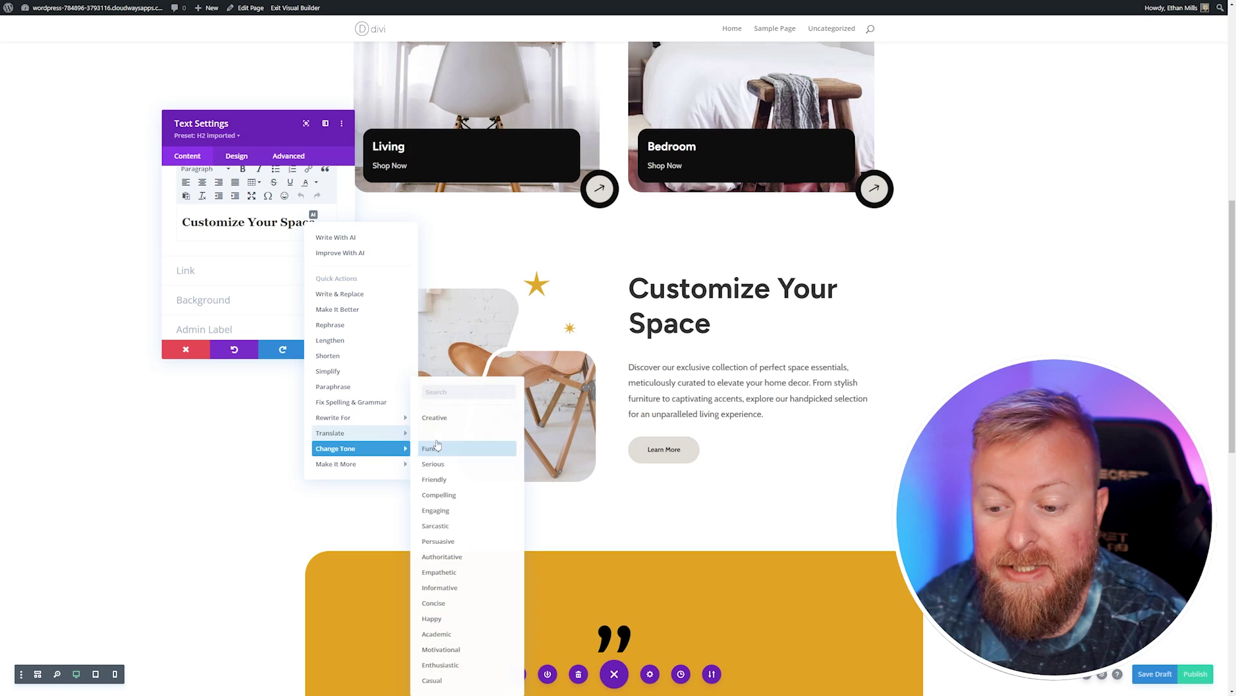
pyautogui.click(459, 434)
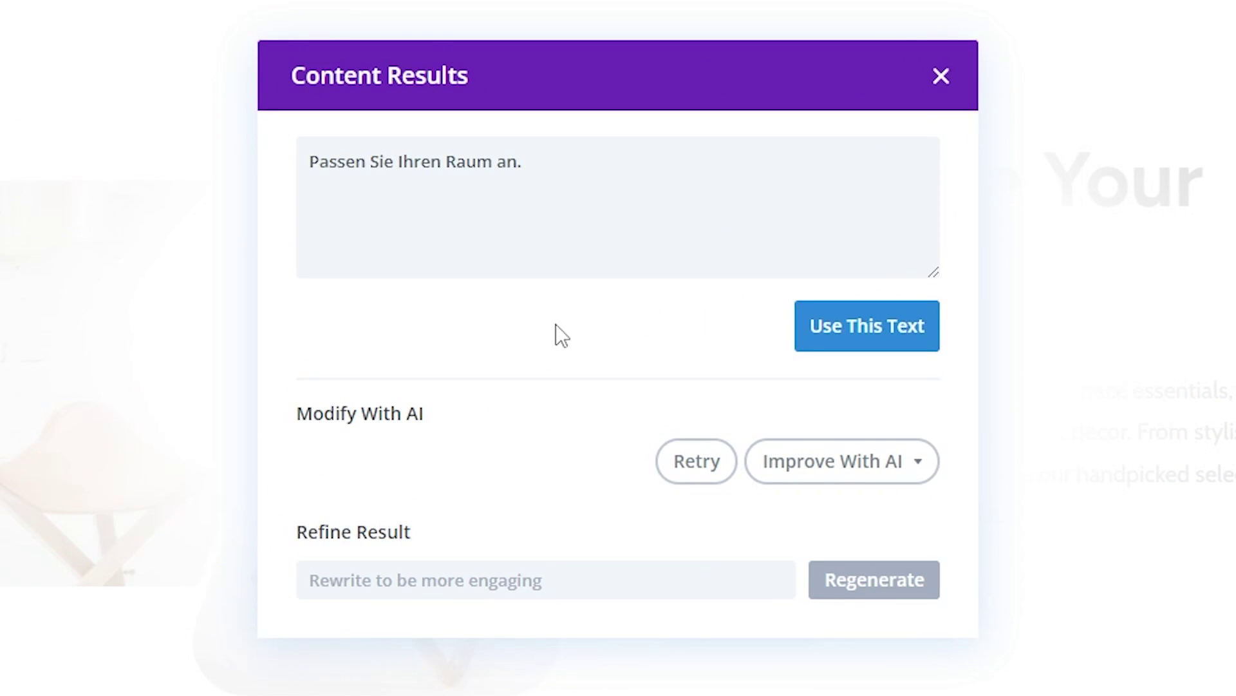
pyautogui.click(850, 330)
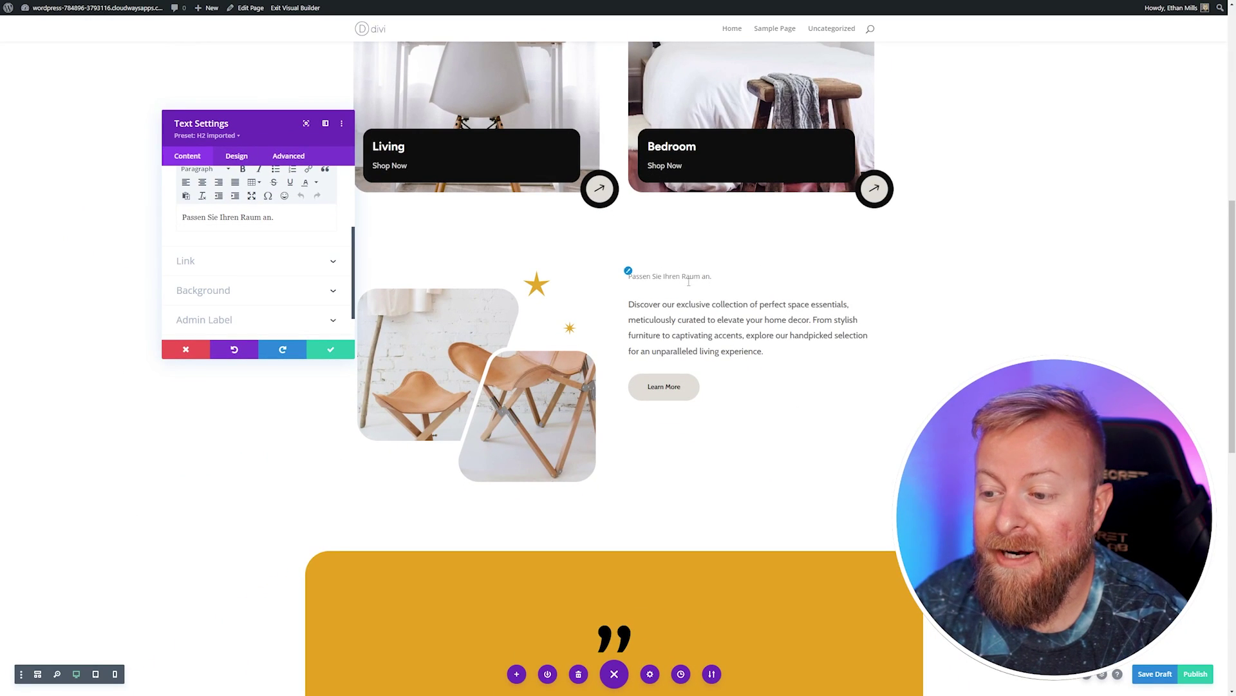
pyautogui.press('Escape')
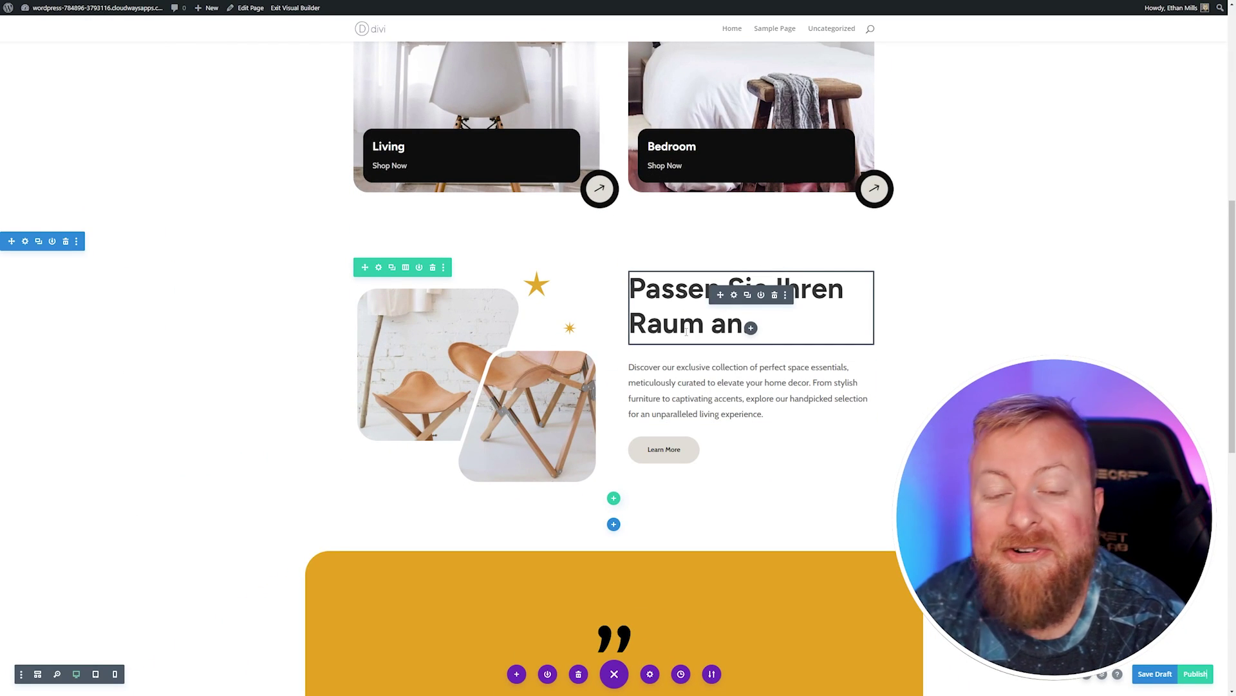
# Step: Start an AI translation of the paragraph beneath the heading
pyautogui.scroll(-1, 685, 359)
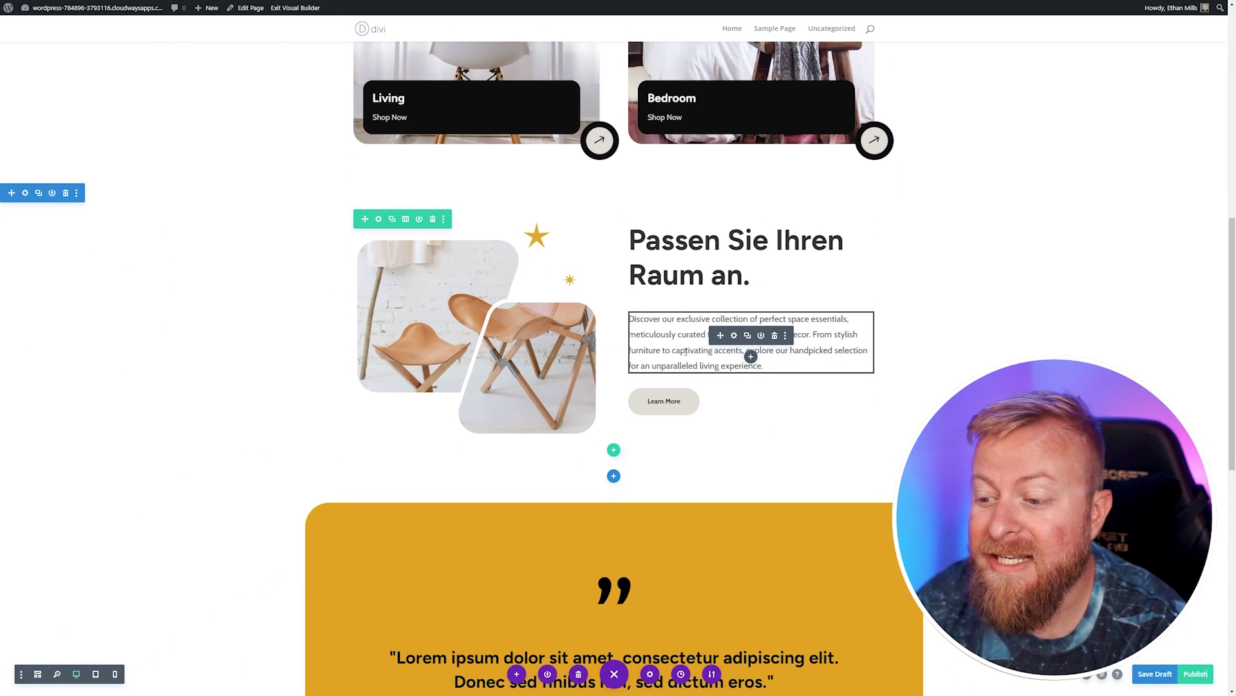
pyautogui.click(734, 335)
pyautogui.scroll(-1, 258, 233)
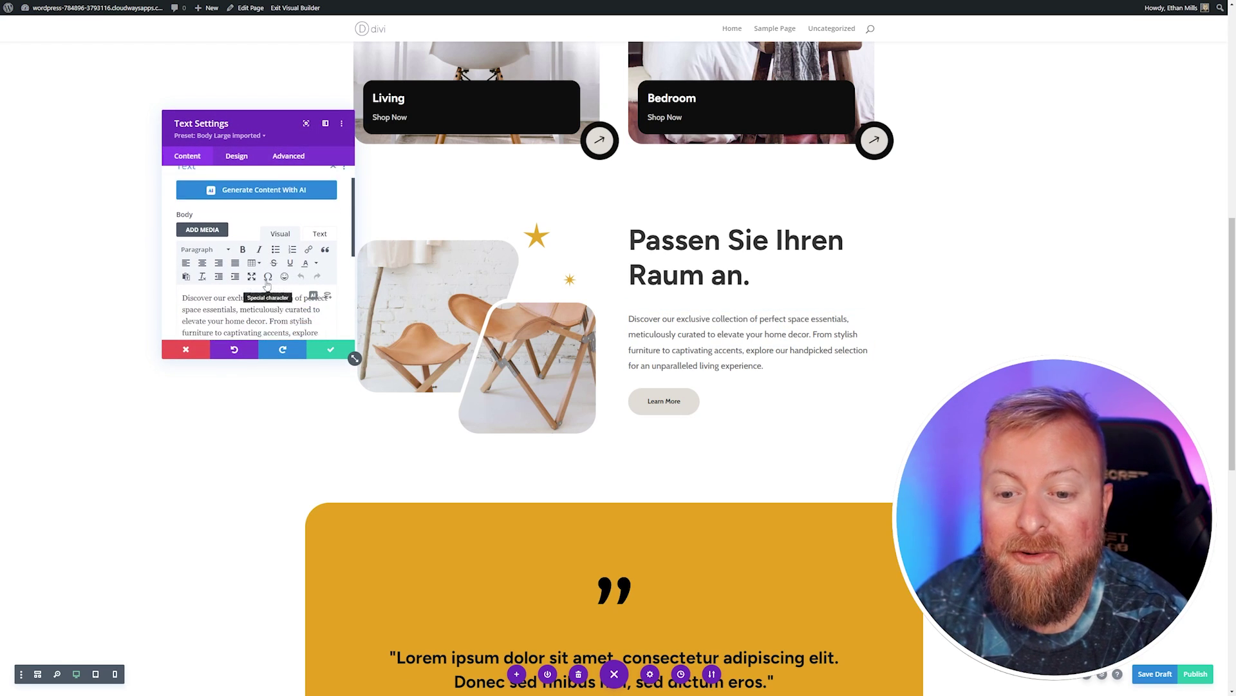
pyautogui.click(313, 283)
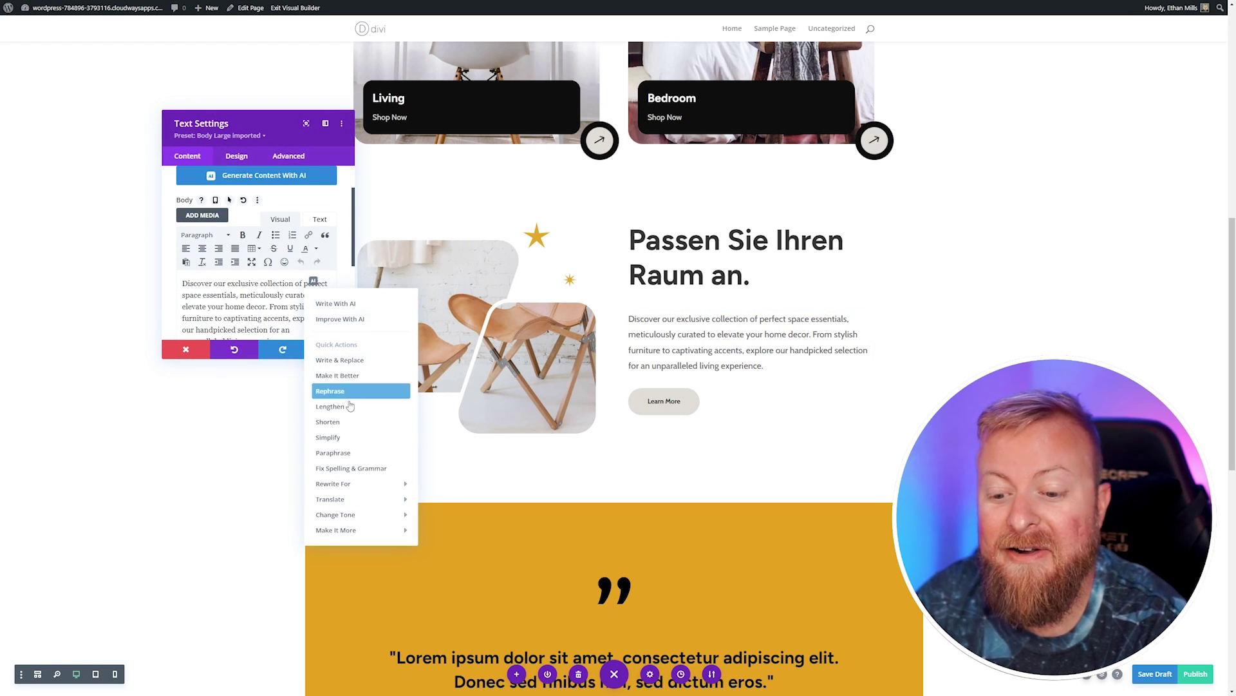
pyautogui.moveTo(354, 500)
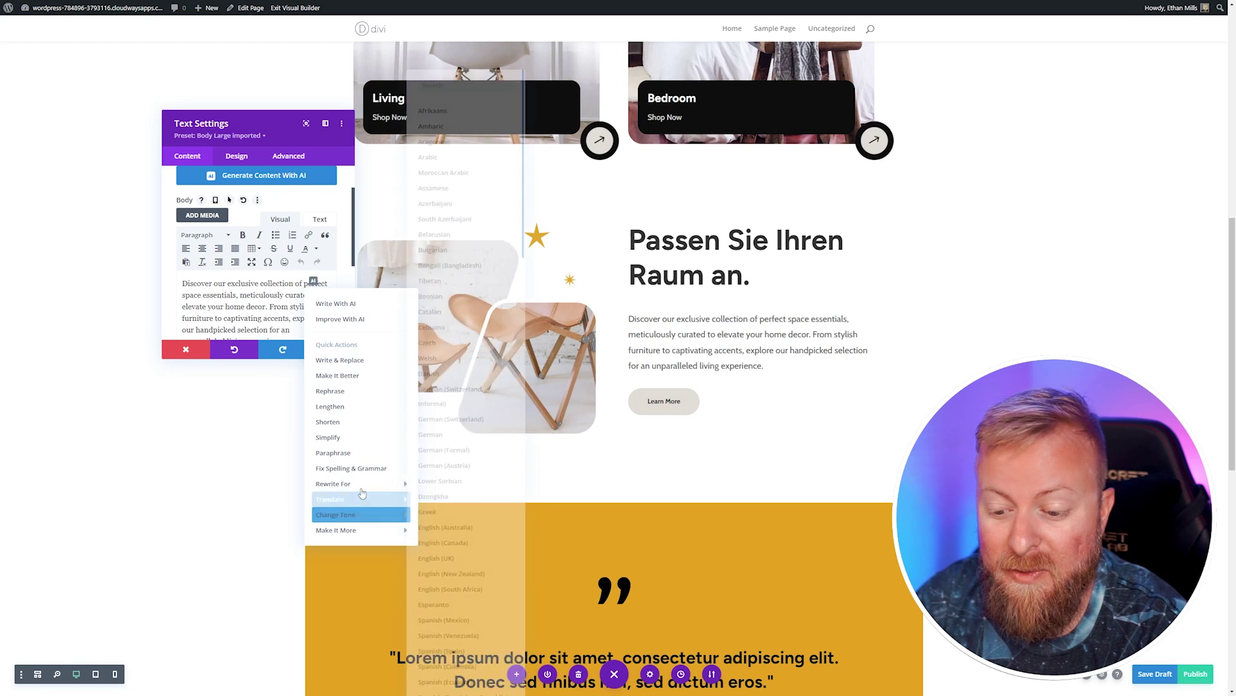
pyautogui.click(439, 558)
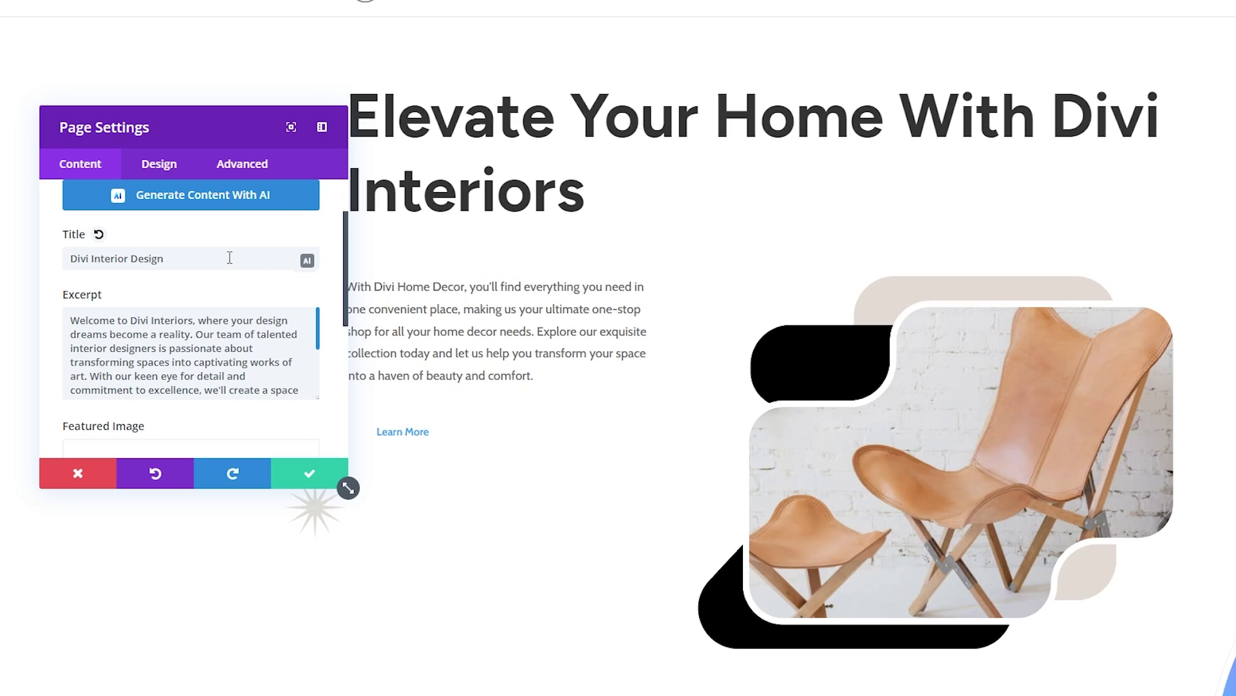
# Step: Rewrite the page title with AI for beginners
pyautogui.click(307, 261)
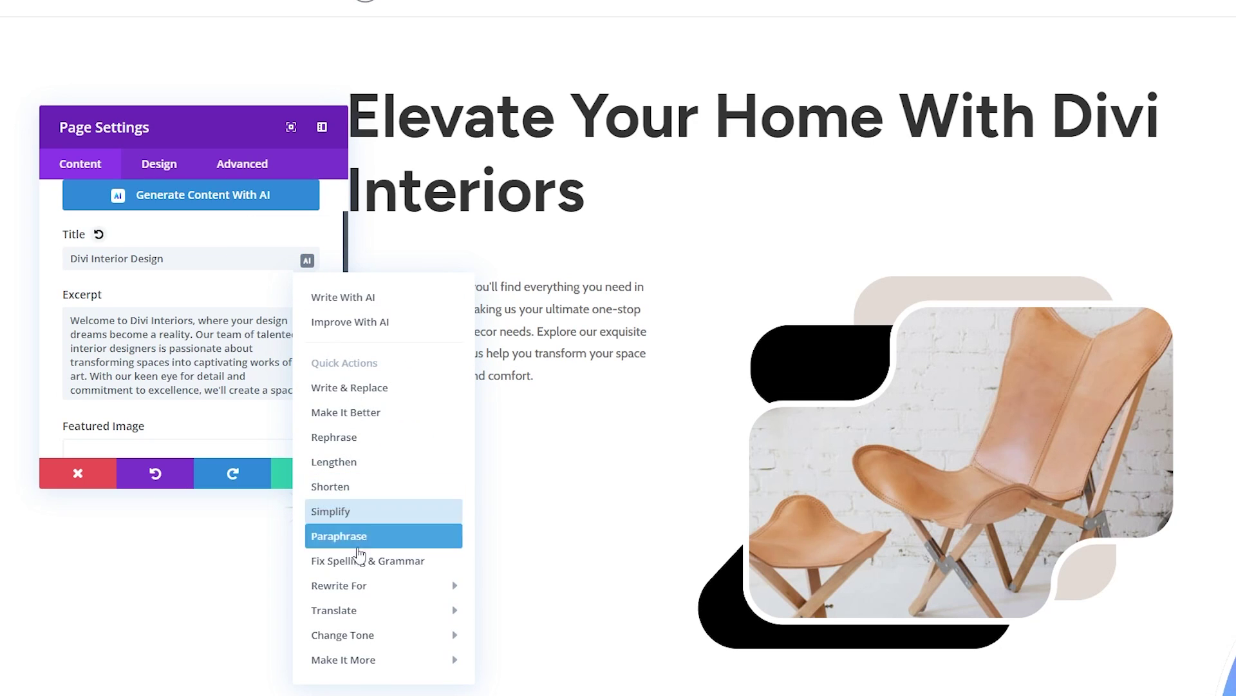
pyautogui.moveTo(425, 585)
pyautogui.click(506, 622)
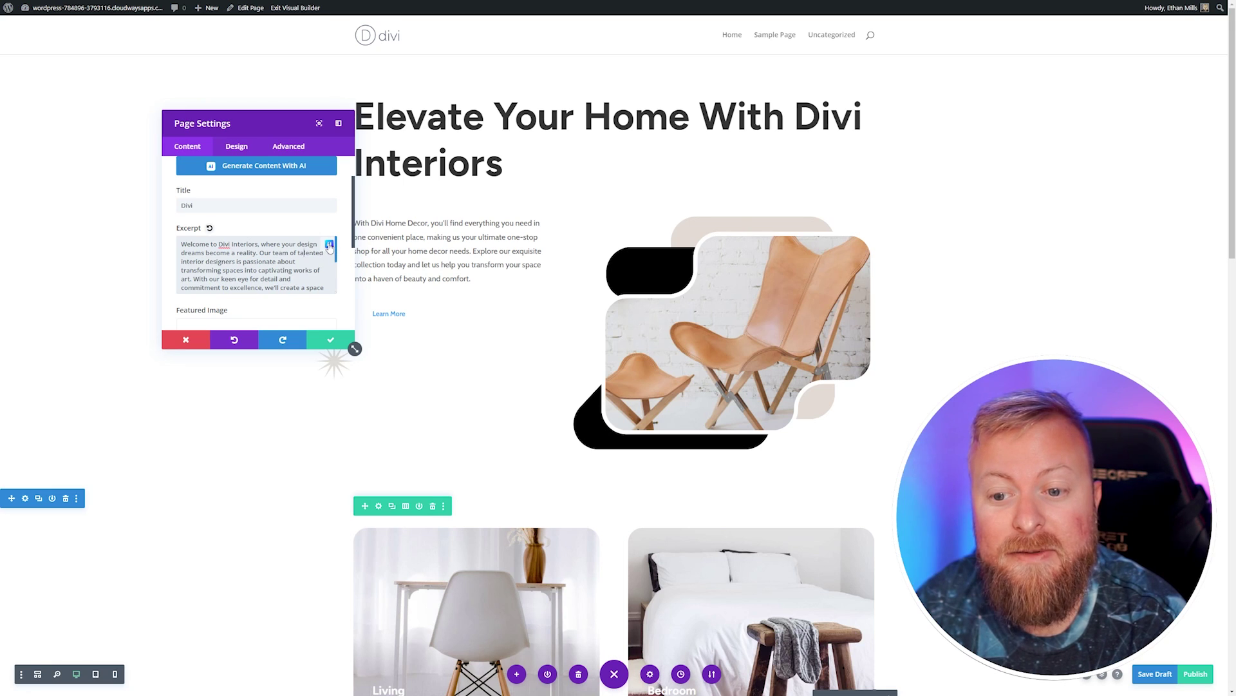
# Step: Change the page excerpt to a friendly tone with AI
pyautogui.click(329, 245)
pyautogui.moveTo(380, 478)
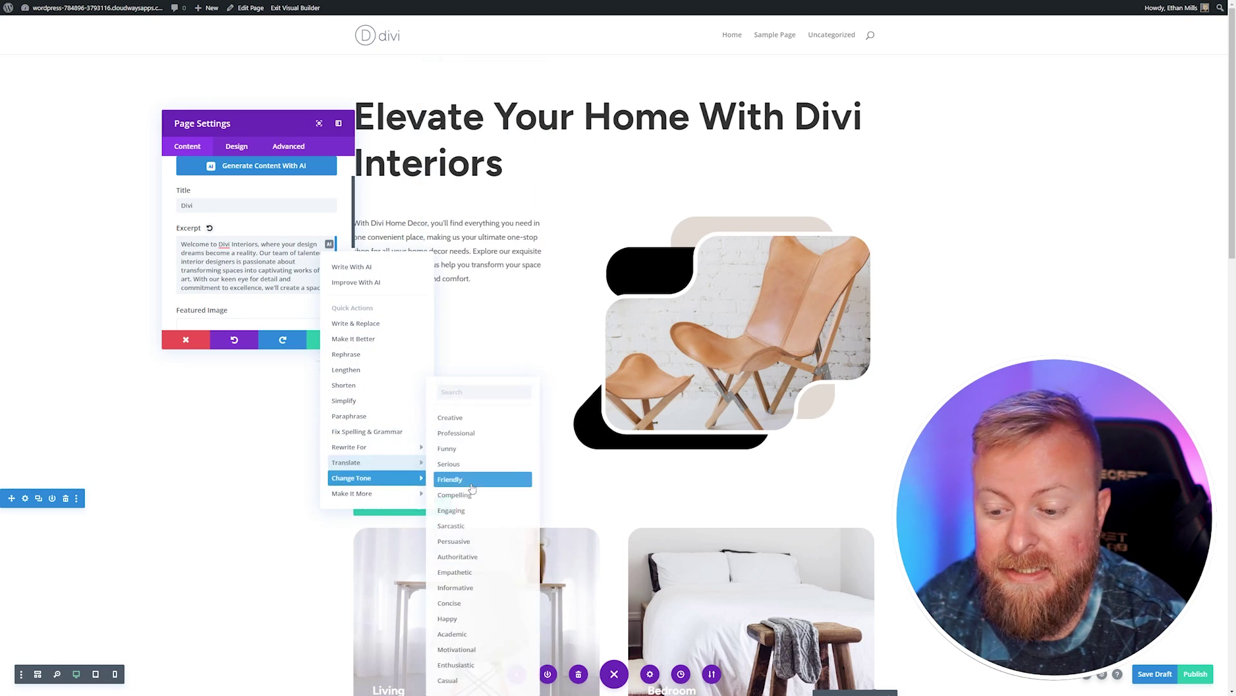
pyautogui.click(472, 481)
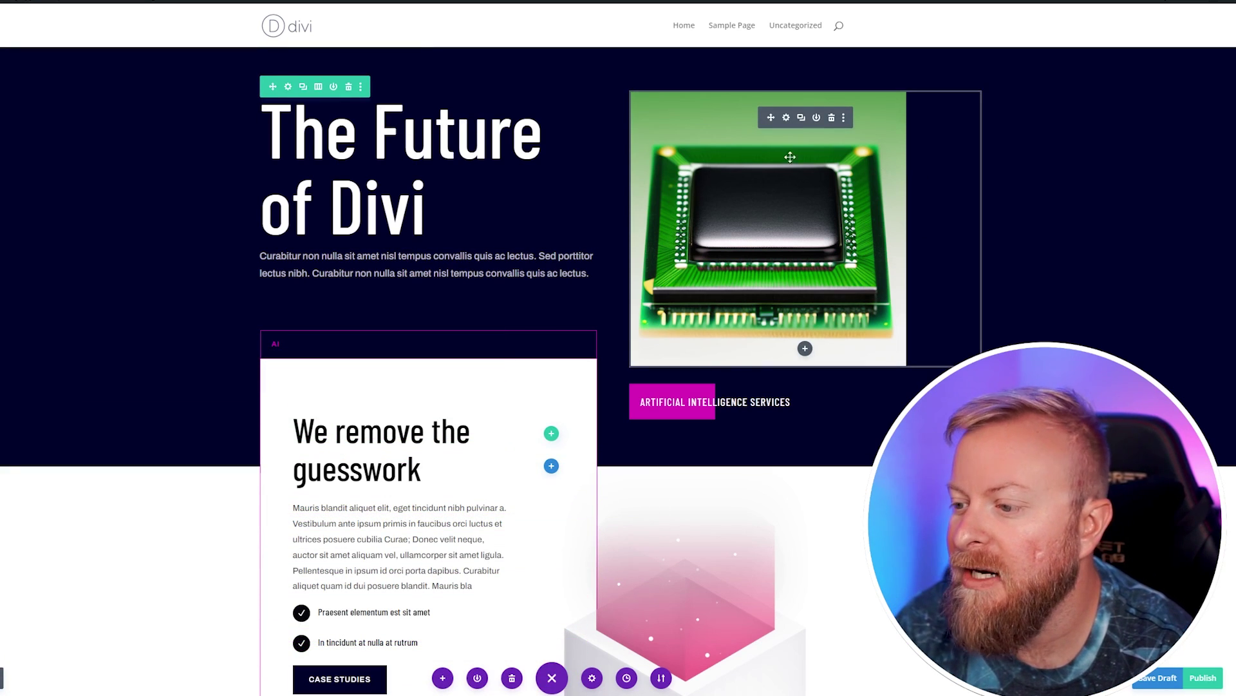
# Step: Scroll "The Future of Divi" page to locate the green chip image in the hero
pyautogui.scroll(-7, 678, 115)
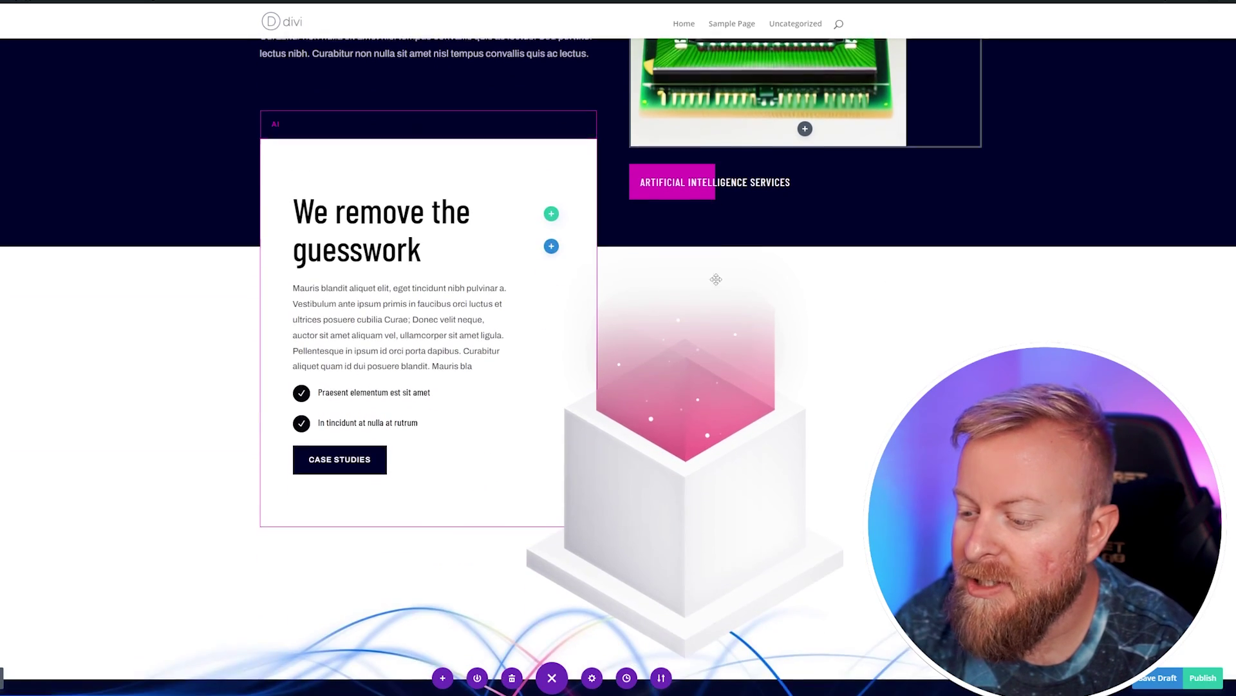
pyautogui.scroll(7, 678, 114)
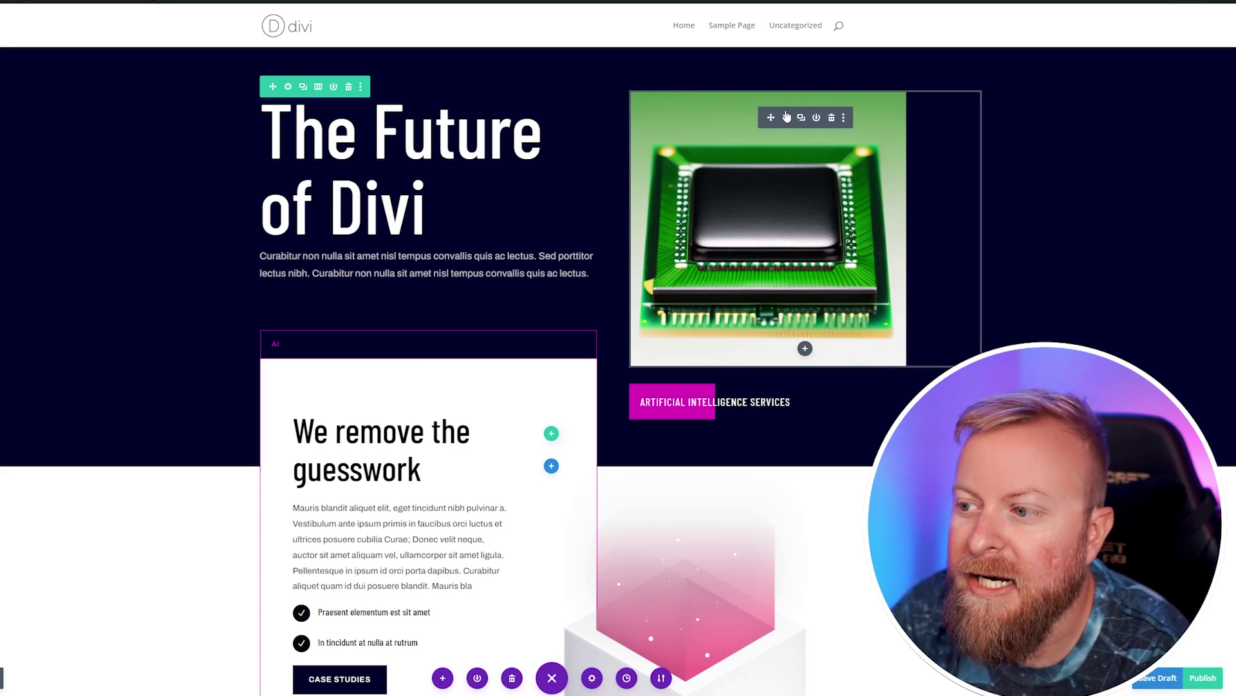
# Step: Generate "a blue computer processor chip" with AI and use the fourth result as the hero image
pyautogui.click(787, 118)
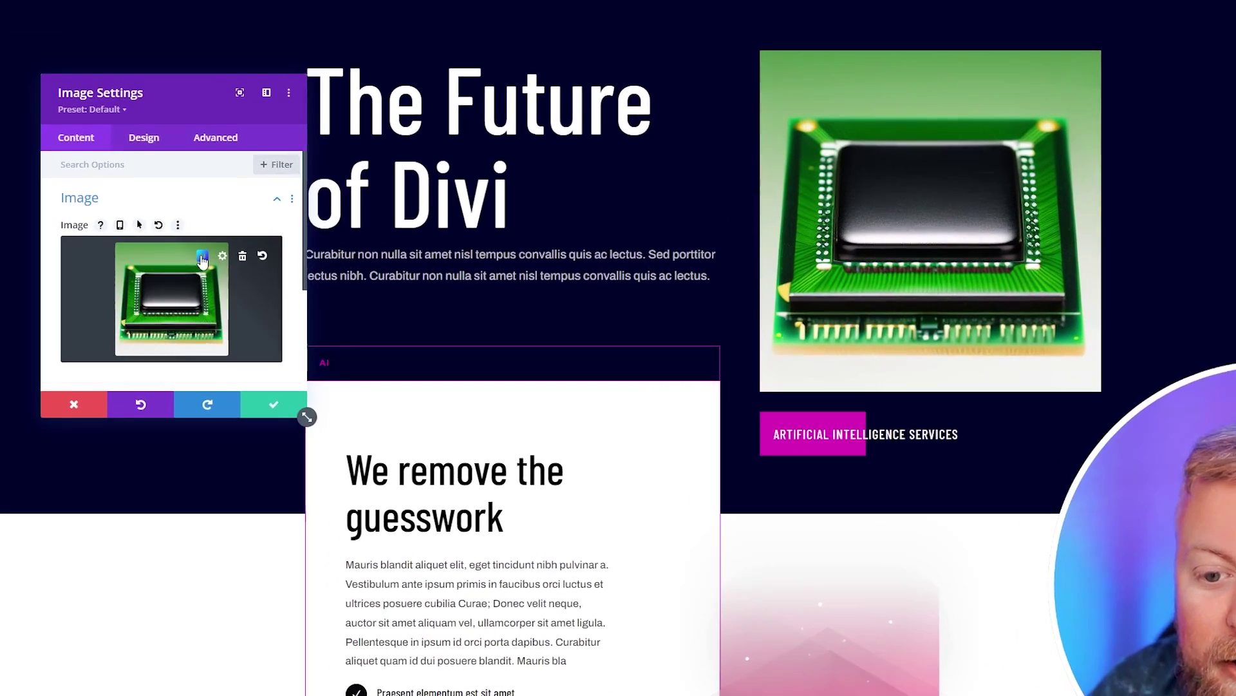
pyautogui.click(202, 257)
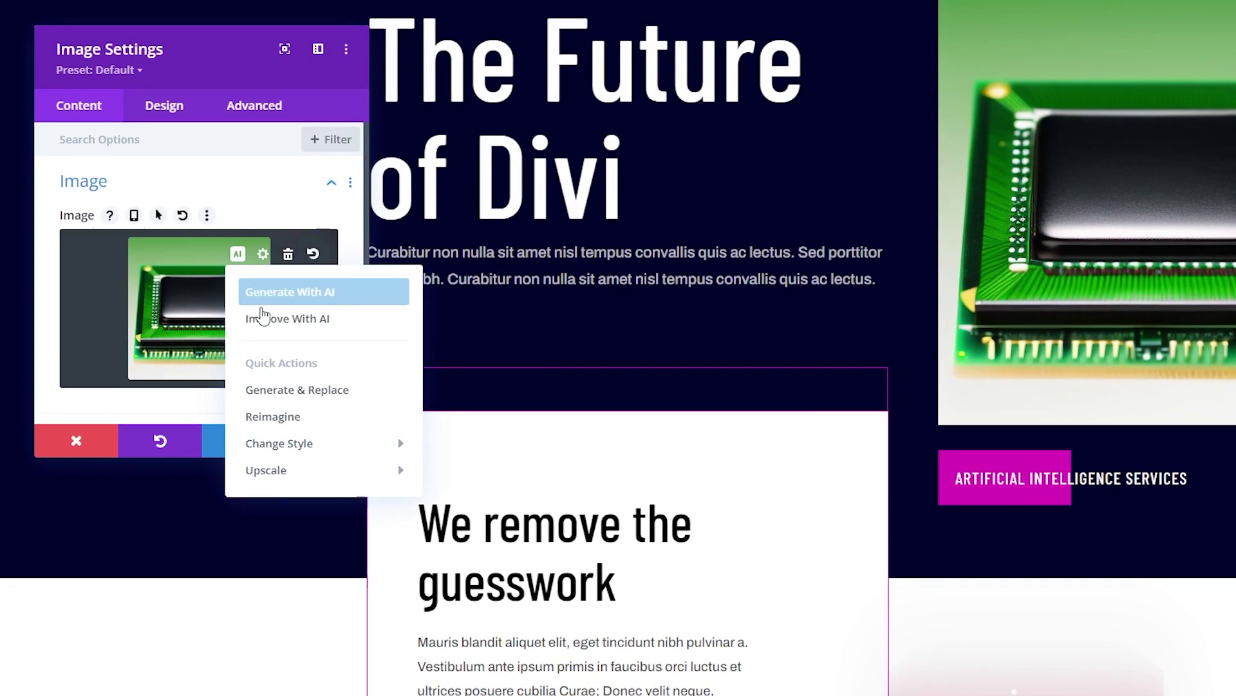
pyautogui.click(235, 310)
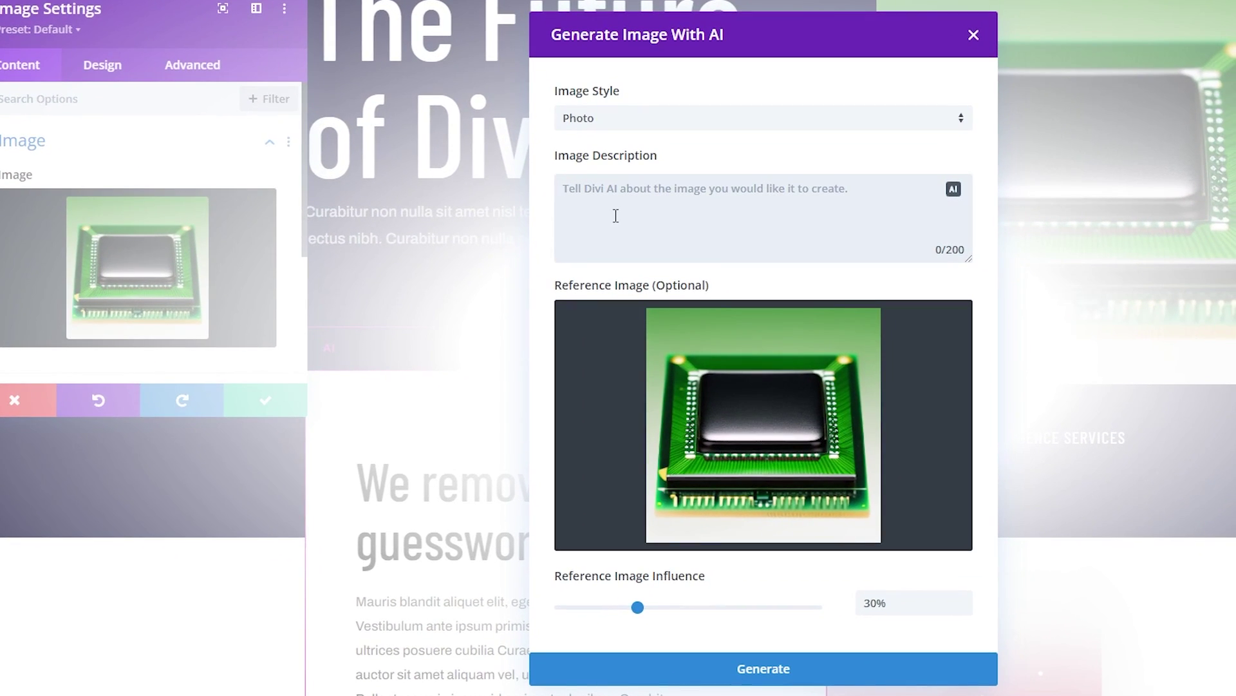
pyautogui.write('a blue computer processor chip')
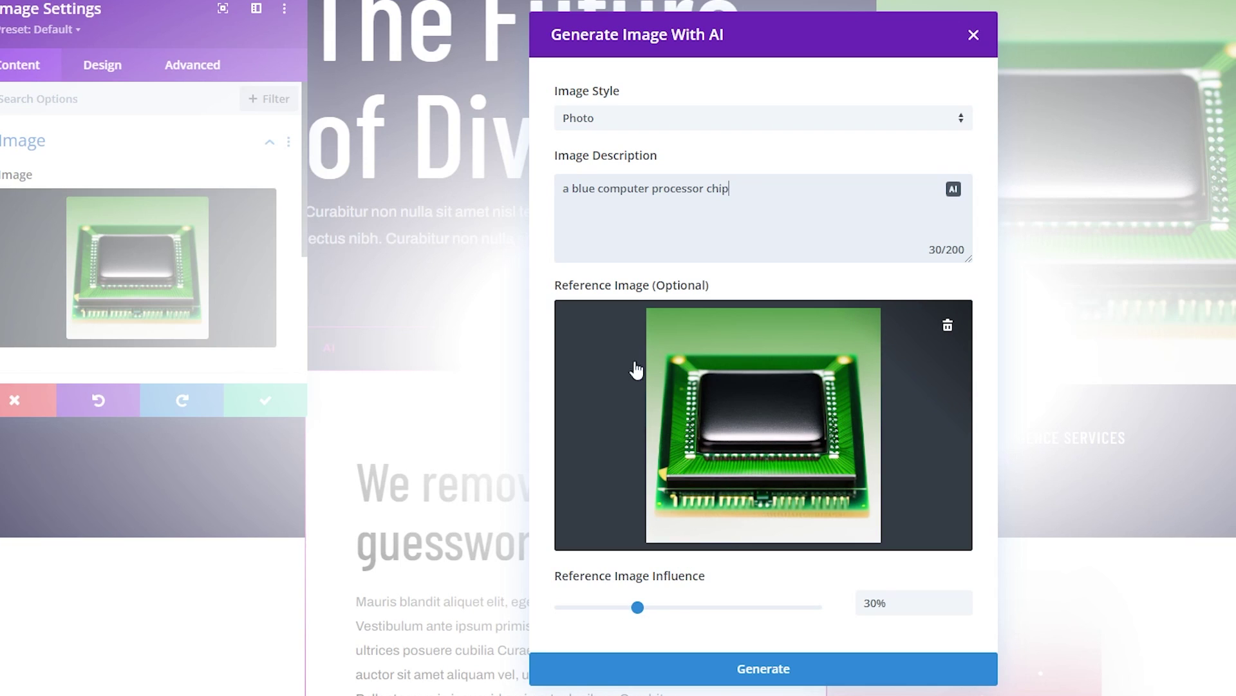
pyautogui.click(749, 670)
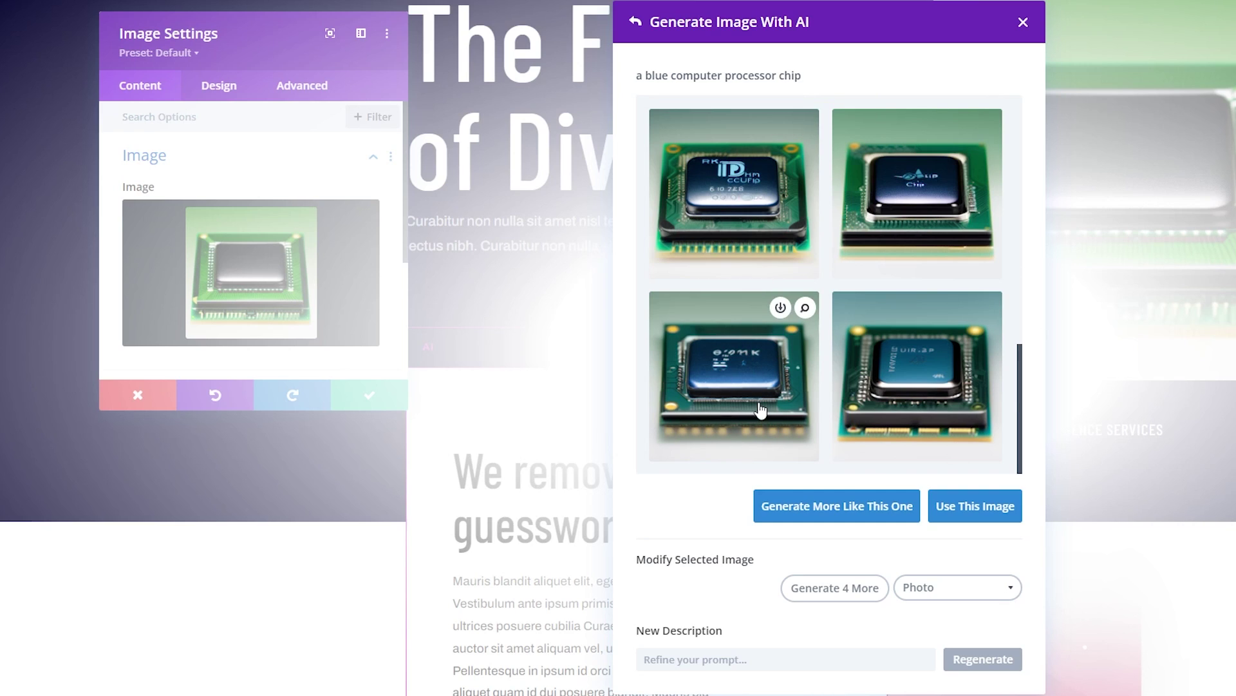
pyautogui.click(922, 359)
pyautogui.click(981, 504)
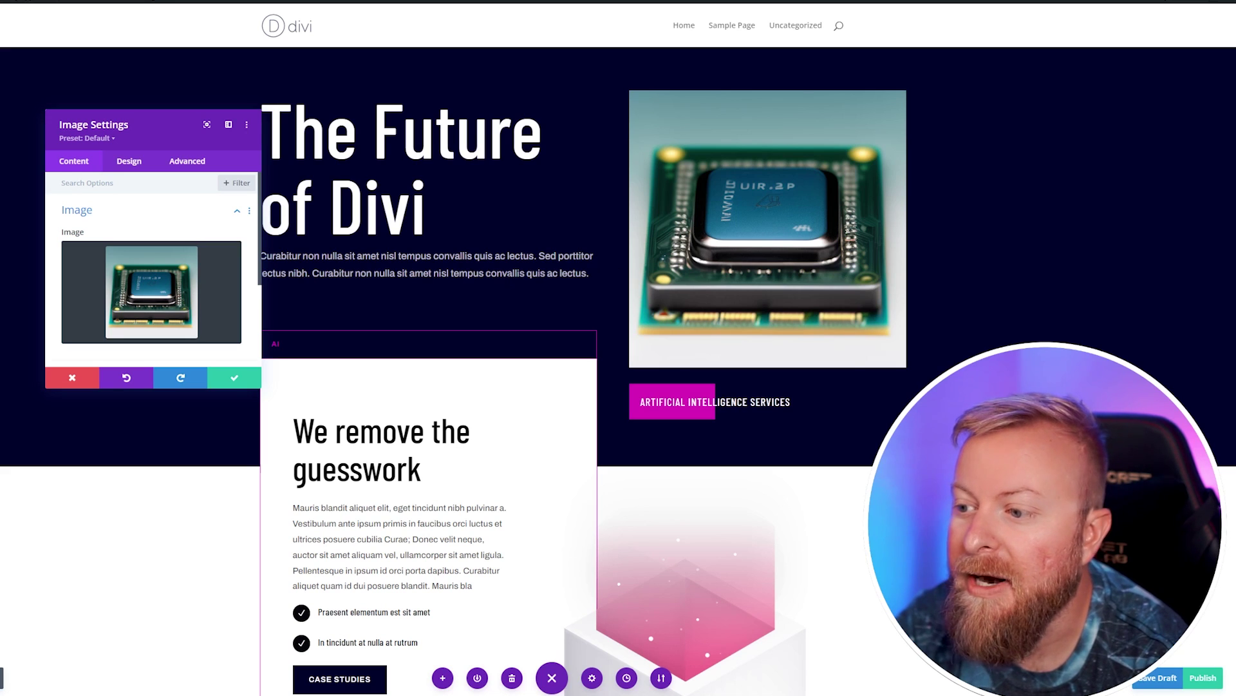
# Step: Restyle the chip image in 3D with AI and apply the second variation
pyautogui.moveTo(215, 253)
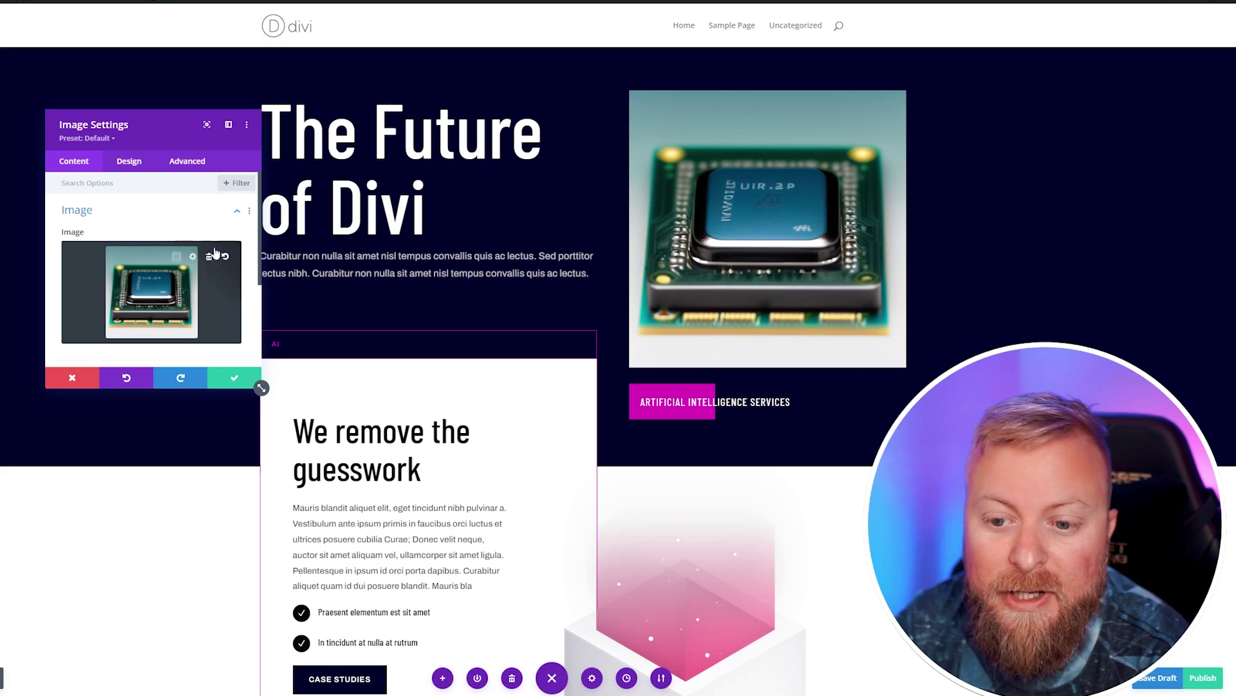
pyautogui.click(176, 258)
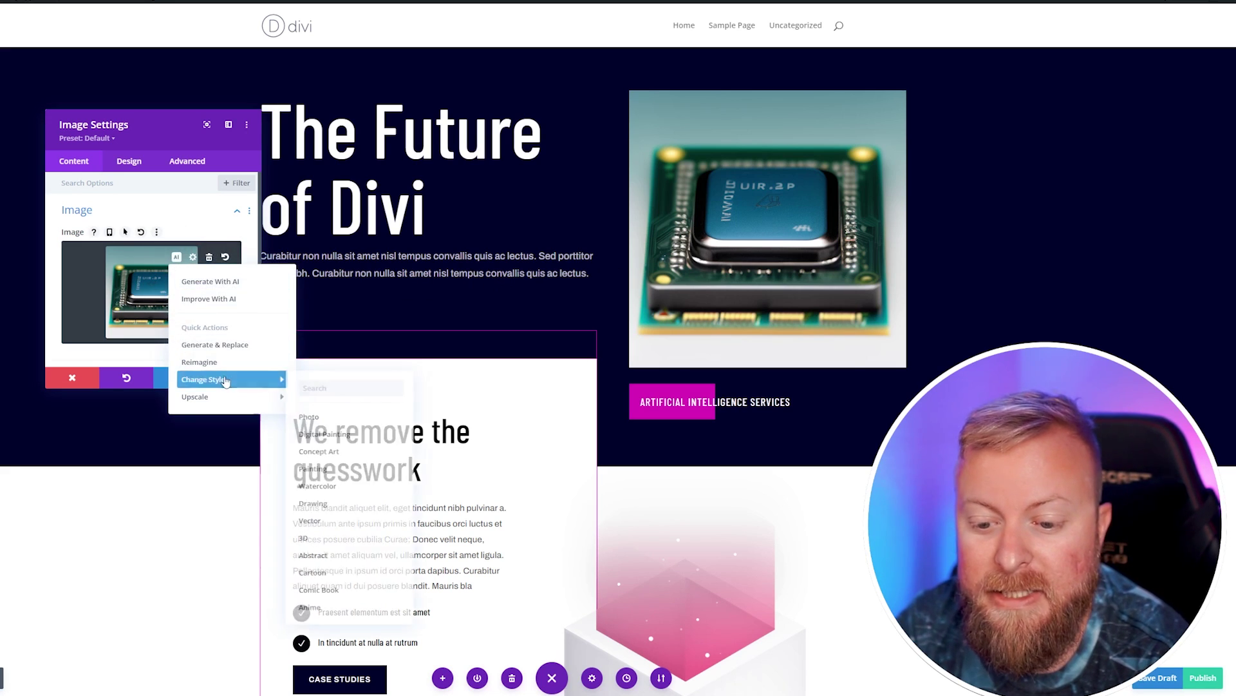
pyautogui.moveTo(225, 379)
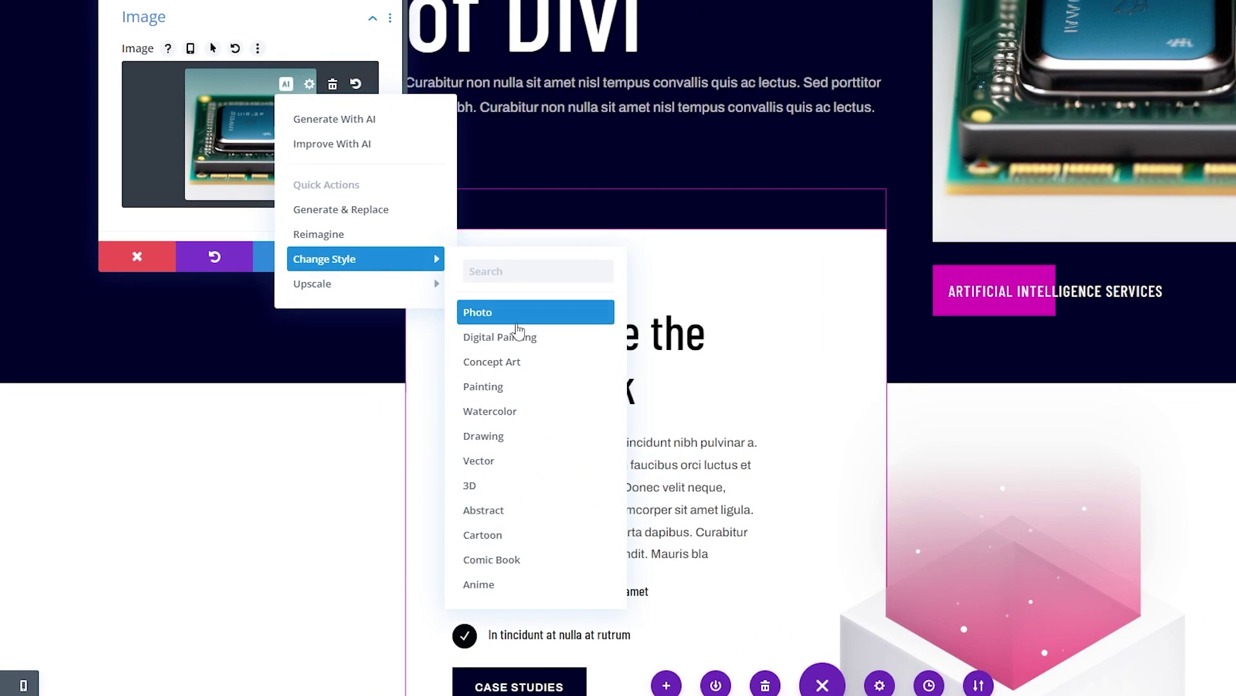
pyautogui.click(497, 487)
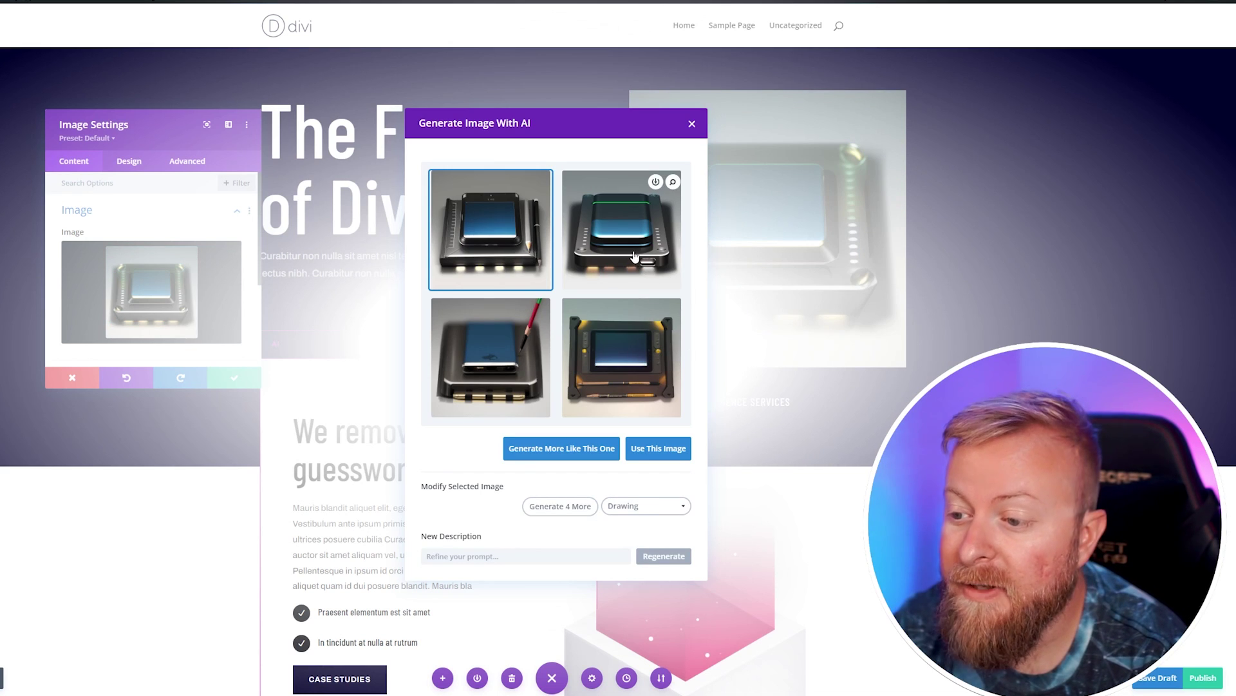
pyautogui.click(635, 245)
pyautogui.click(658, 449)
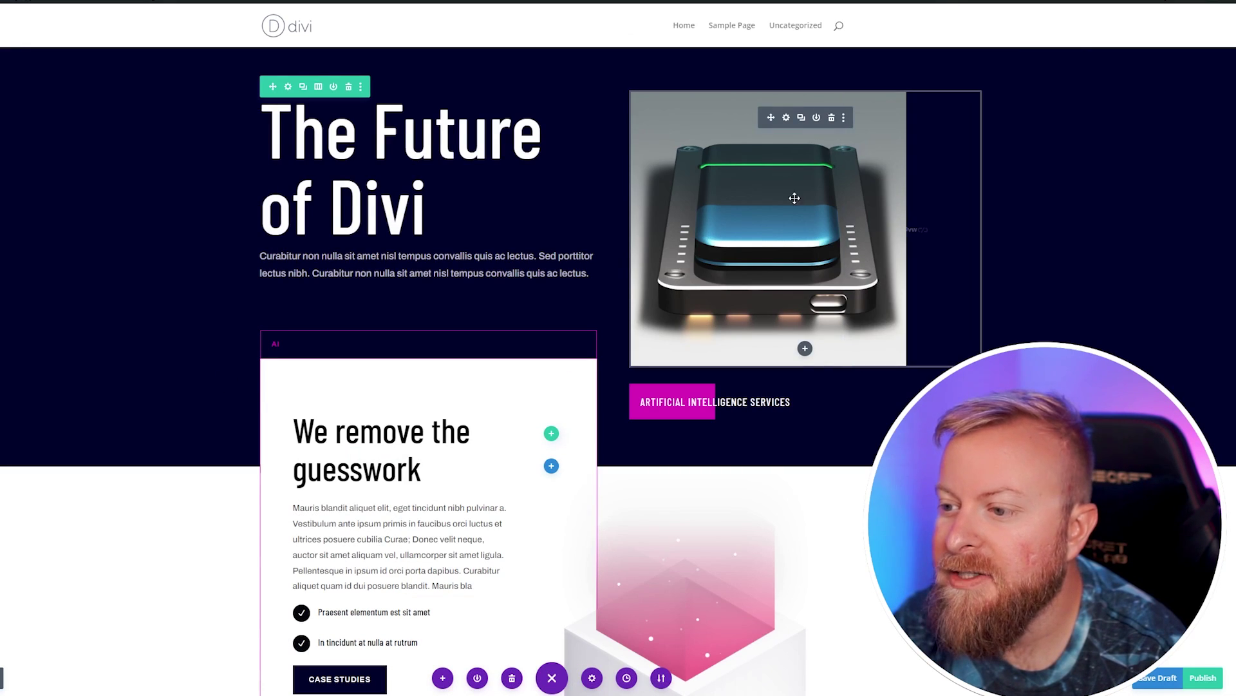
# Step: Scroll through the Divi Interiors home page with its leather-chair image
pyautogui.scroll(-1, 460, 545)
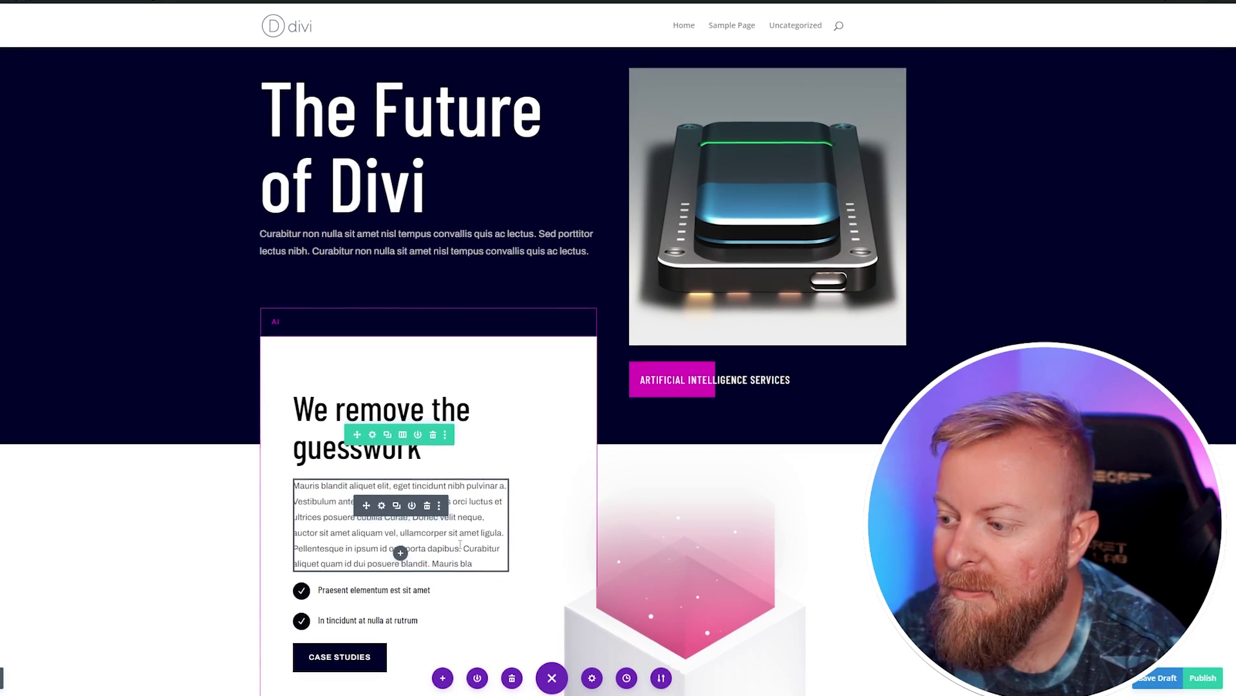
pyautogui.scroll(1, 936, 353)
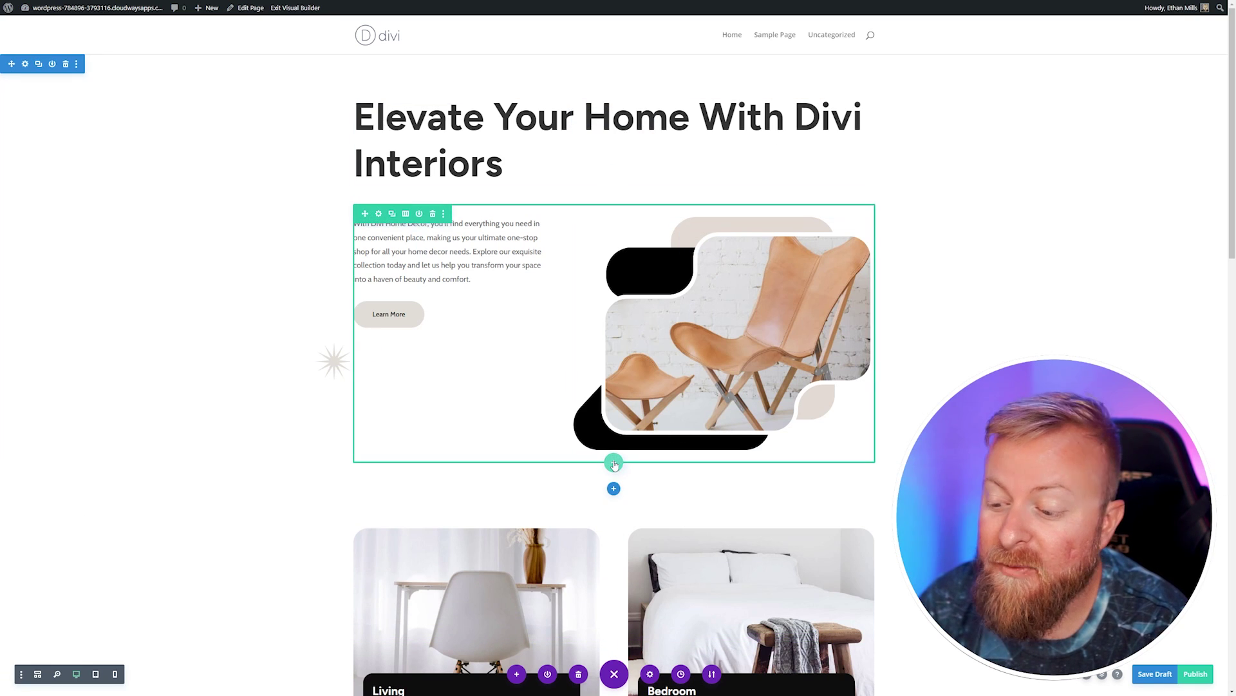
# Step: Add a one-column row below the hero containing a Call To Action module
pyautogui.click(615, 463)
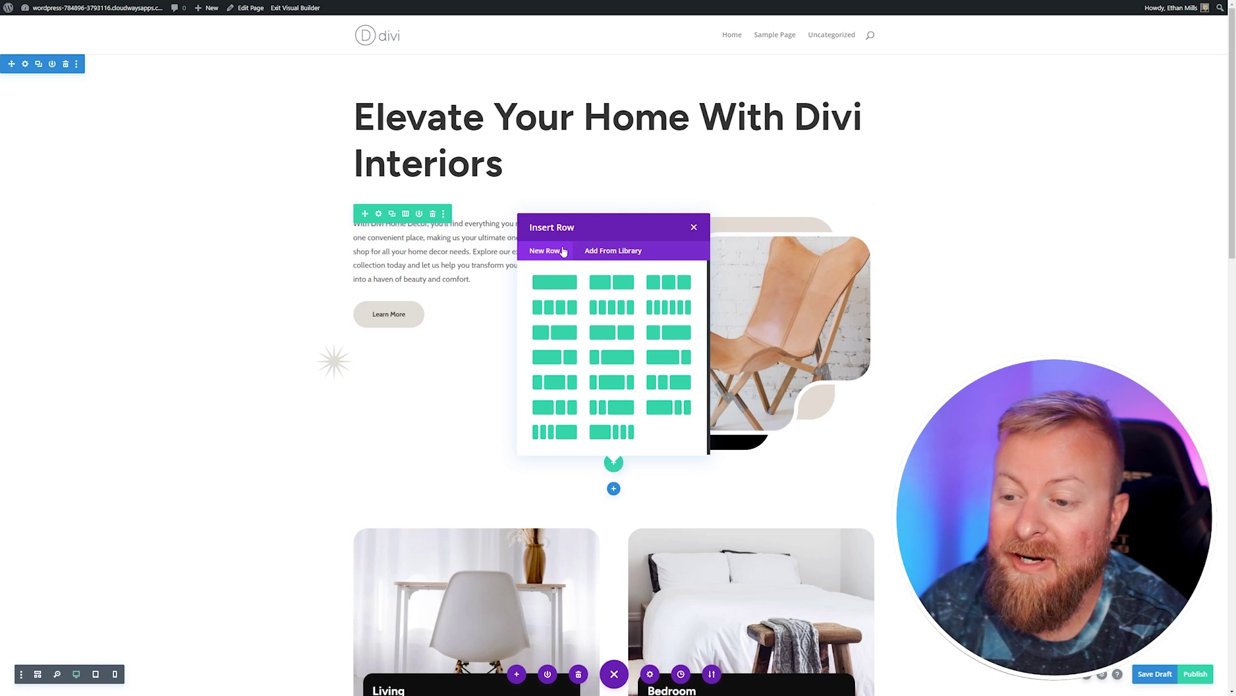
pyautogui.click(554, 283)
pyautogui.write('ca')
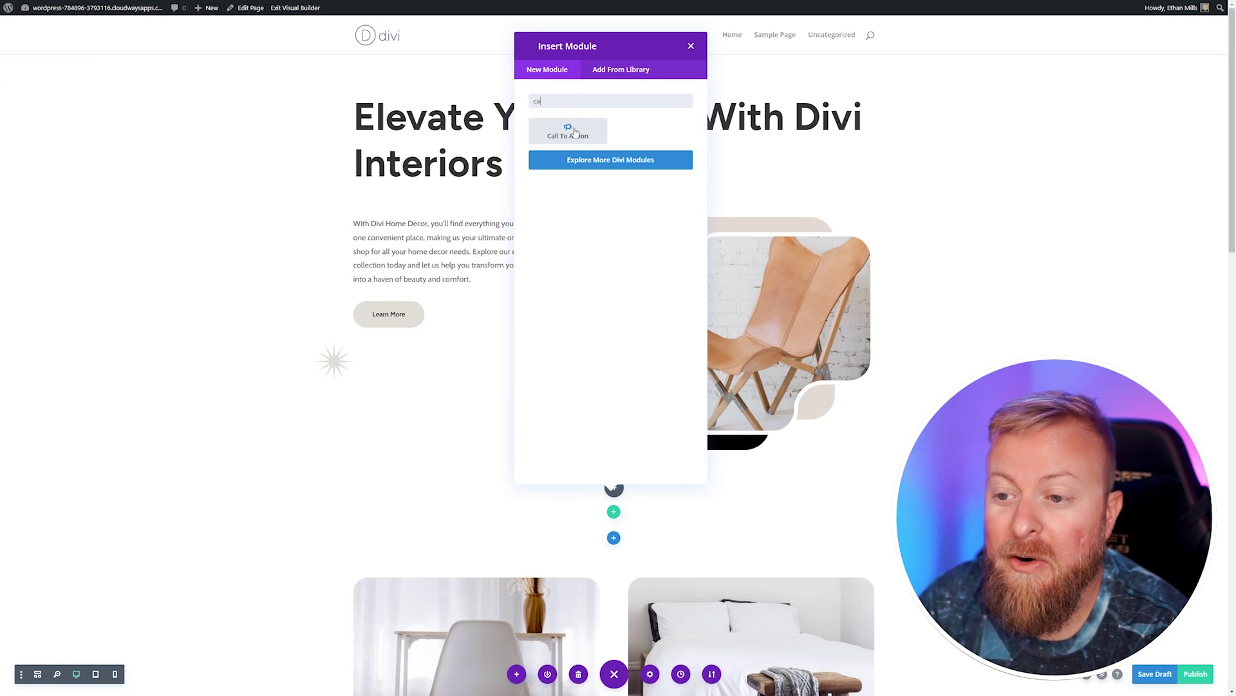
pyautogui.click(568, 132)
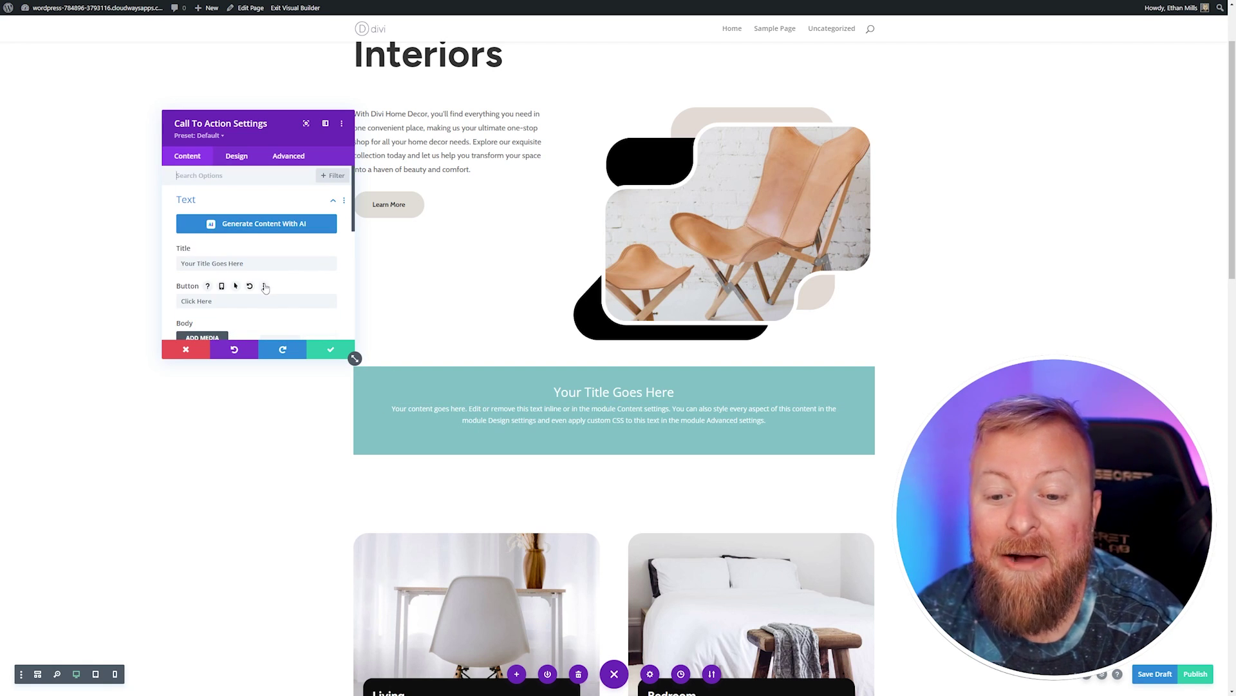
# Step: Generate the call-to-action body with AI on "Why someone would want our interior design"
pyautogui.scroll(-3, 264, 283)
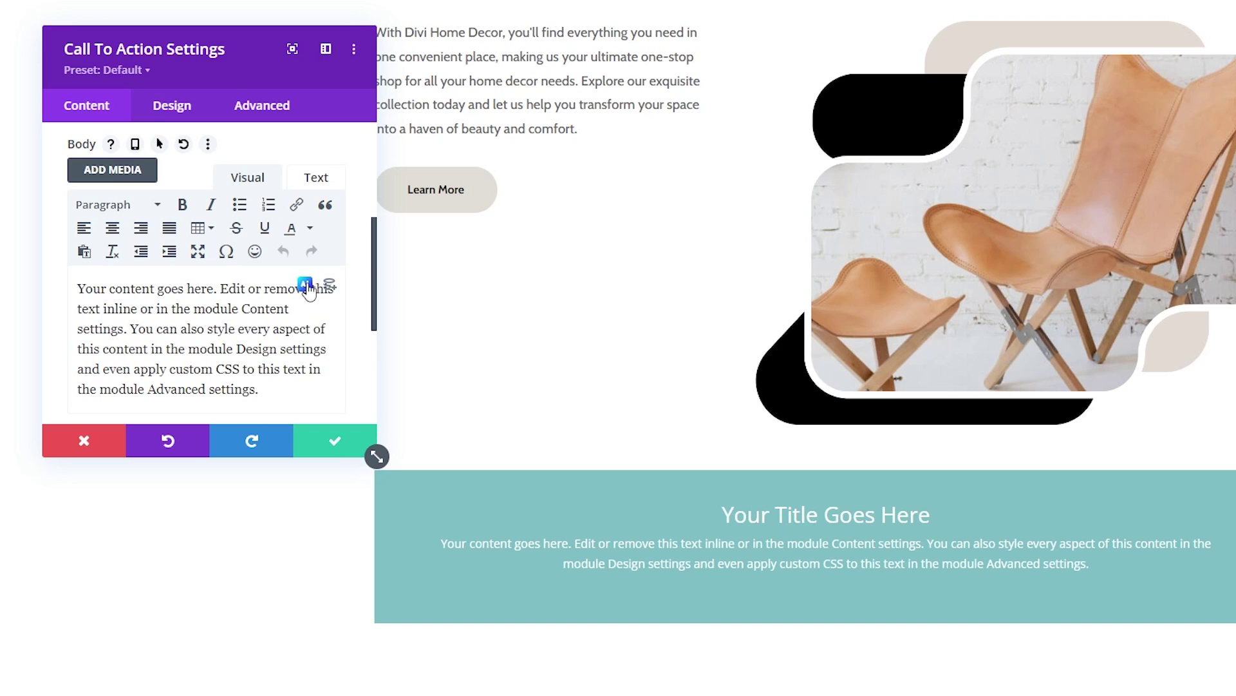
pyautogui.moveTo(314, 261)
pyautogui.click(341, 324)
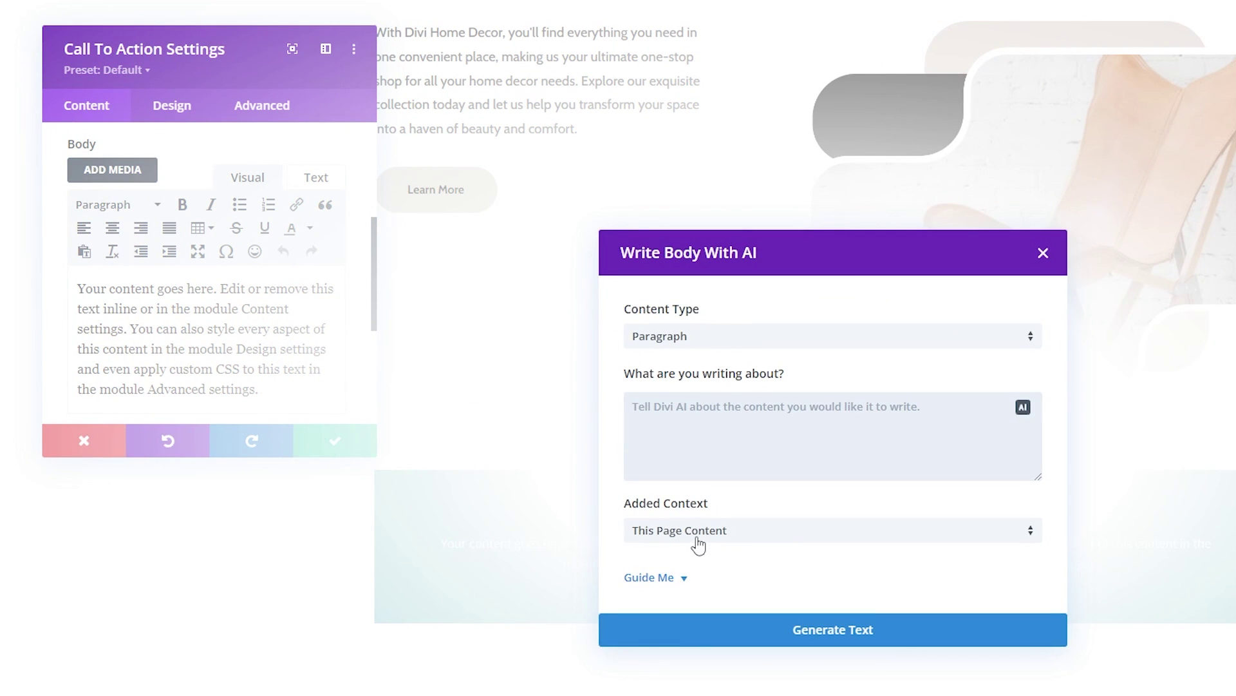
pyautogui.click(698, 544)
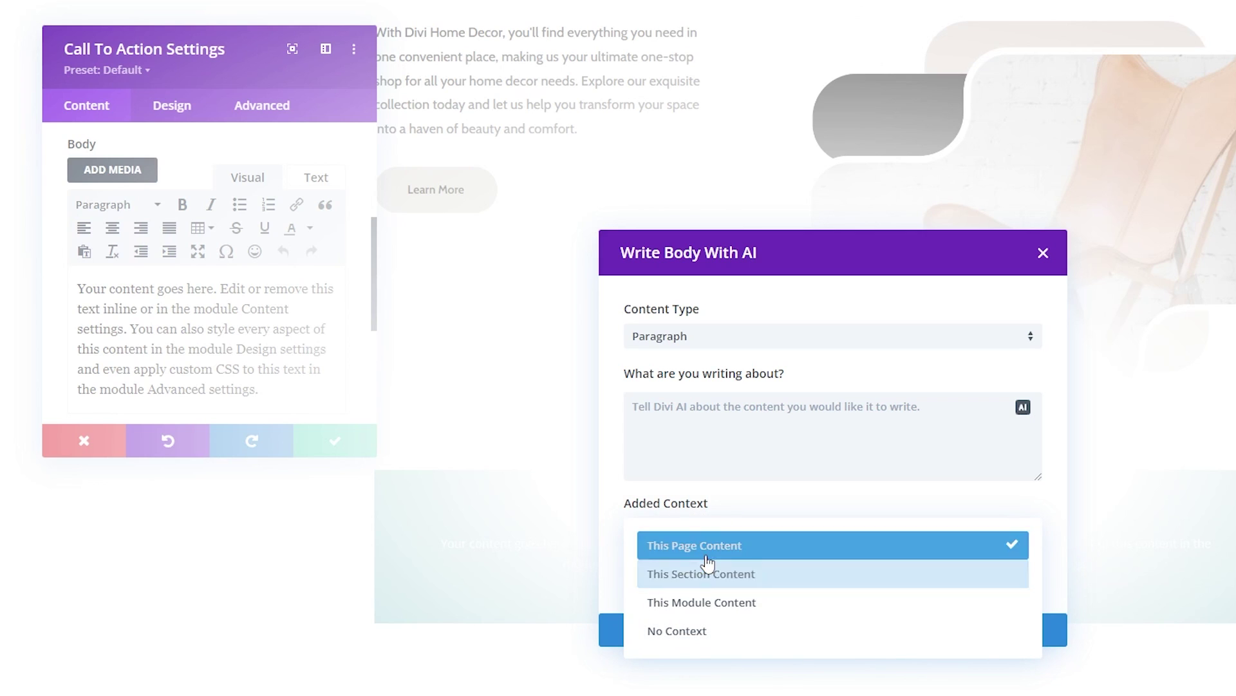
pyautogui.click(702, 438)
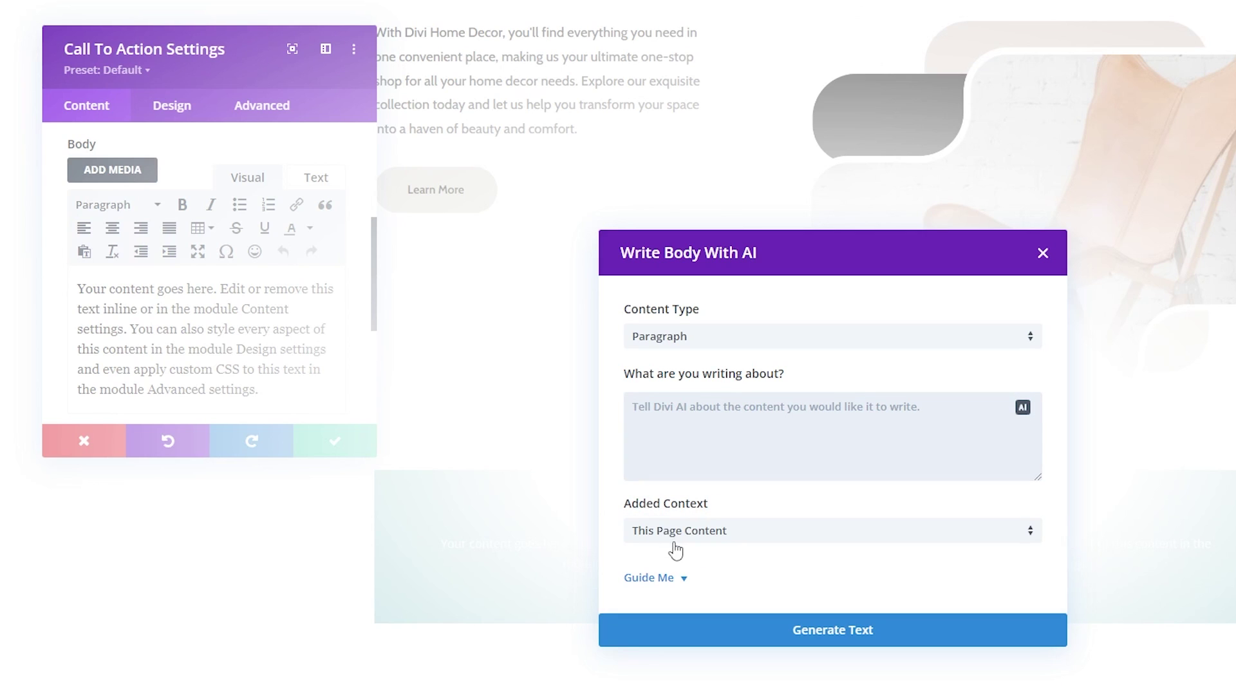
pyautogui.write('Why someone would want our interior design')
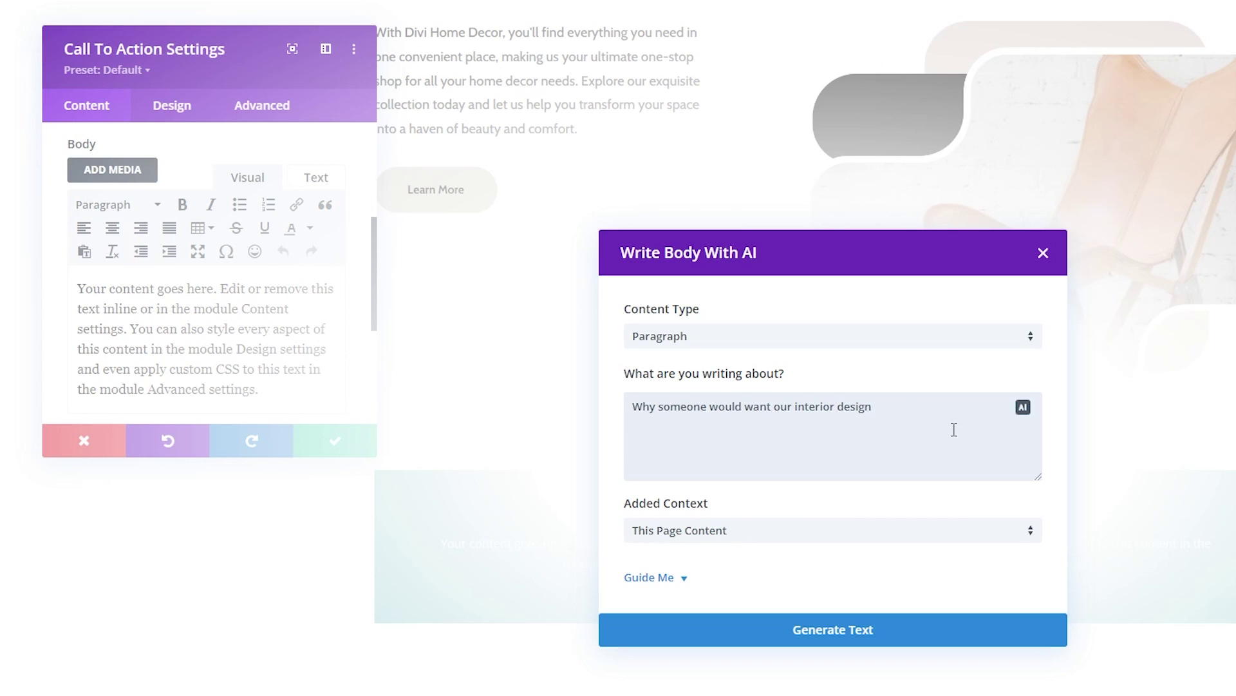
pyautogui.moveTo(872, 407); pyautogui.dragTo(621, 406)
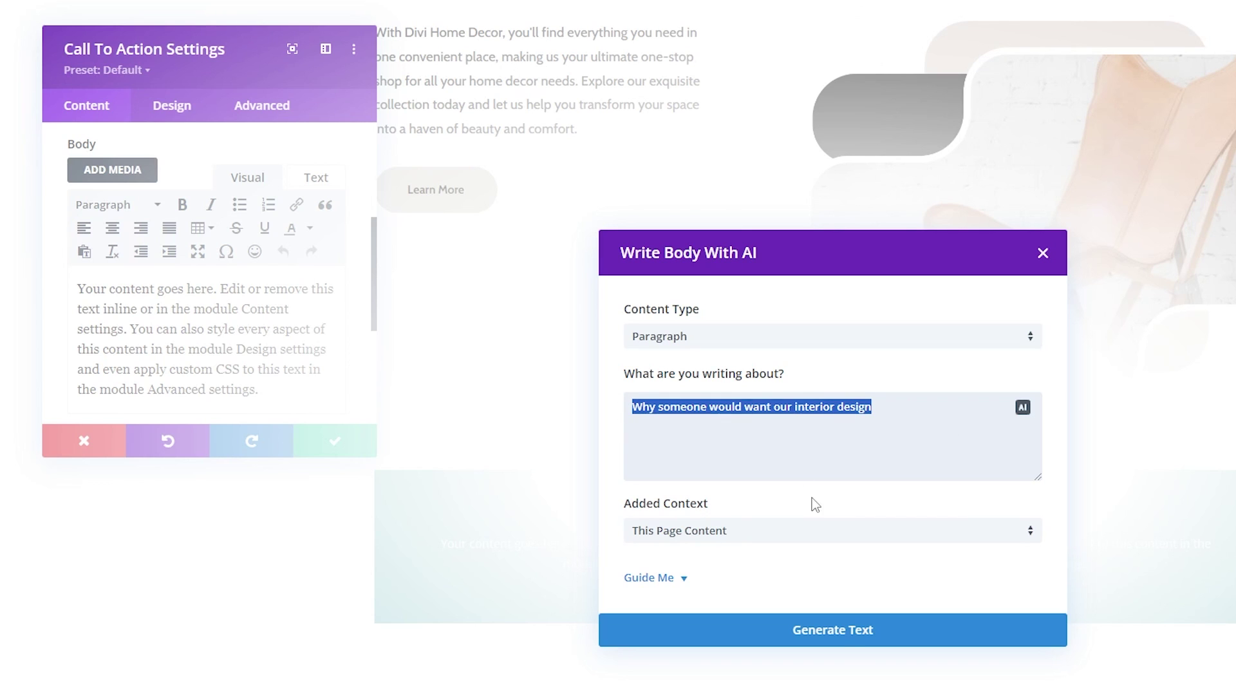
pyautogui.click(850, 636)
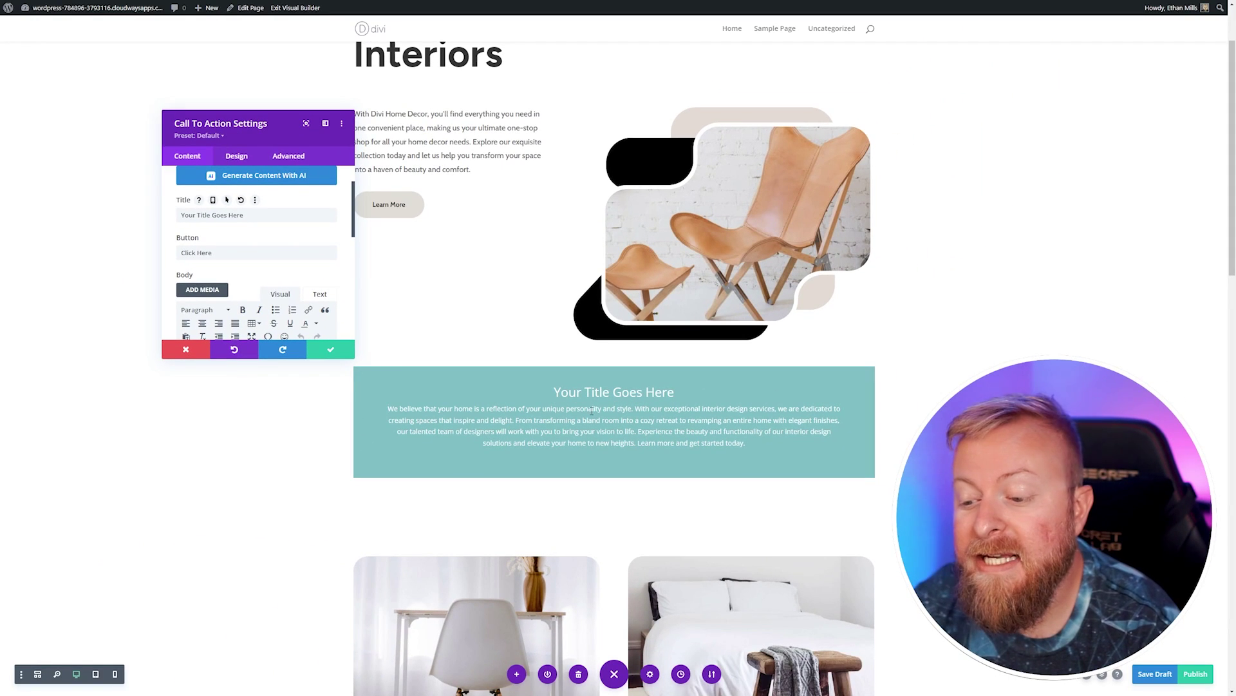
# Step: Shorten the call-to-action body paragraph with the AI Shorten quick action
pyautogui.scroll(-3, 258, 290)
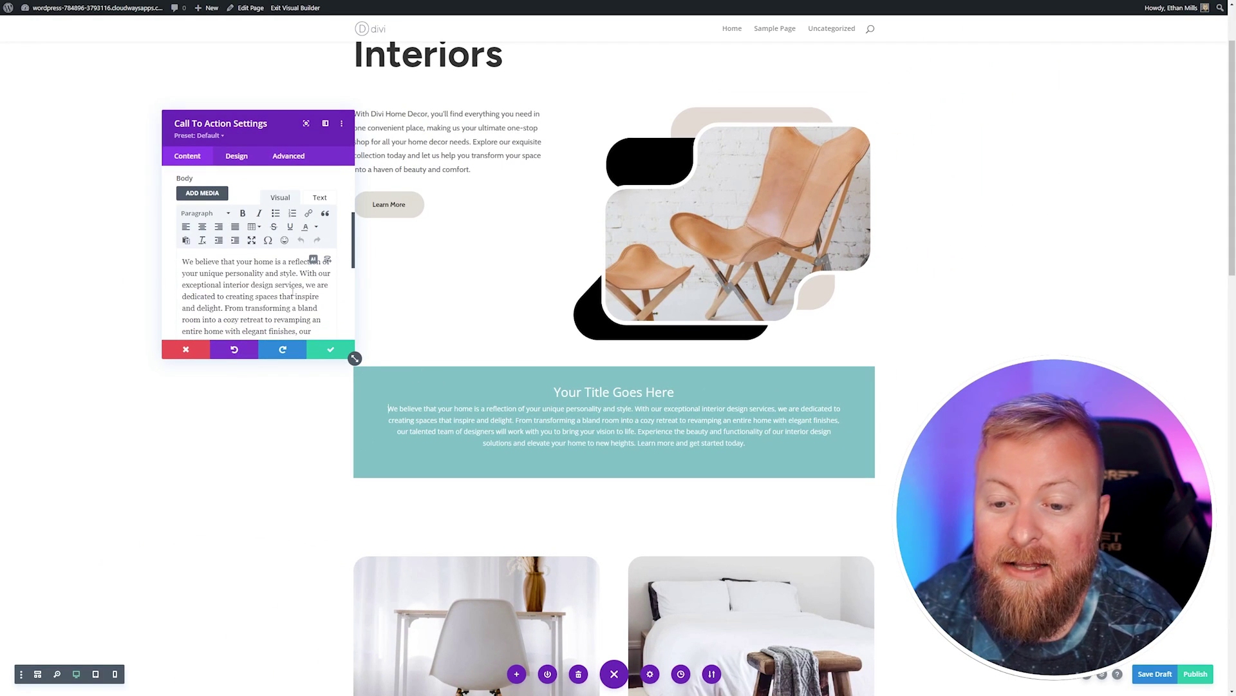
pyautogui.click(314, 260)
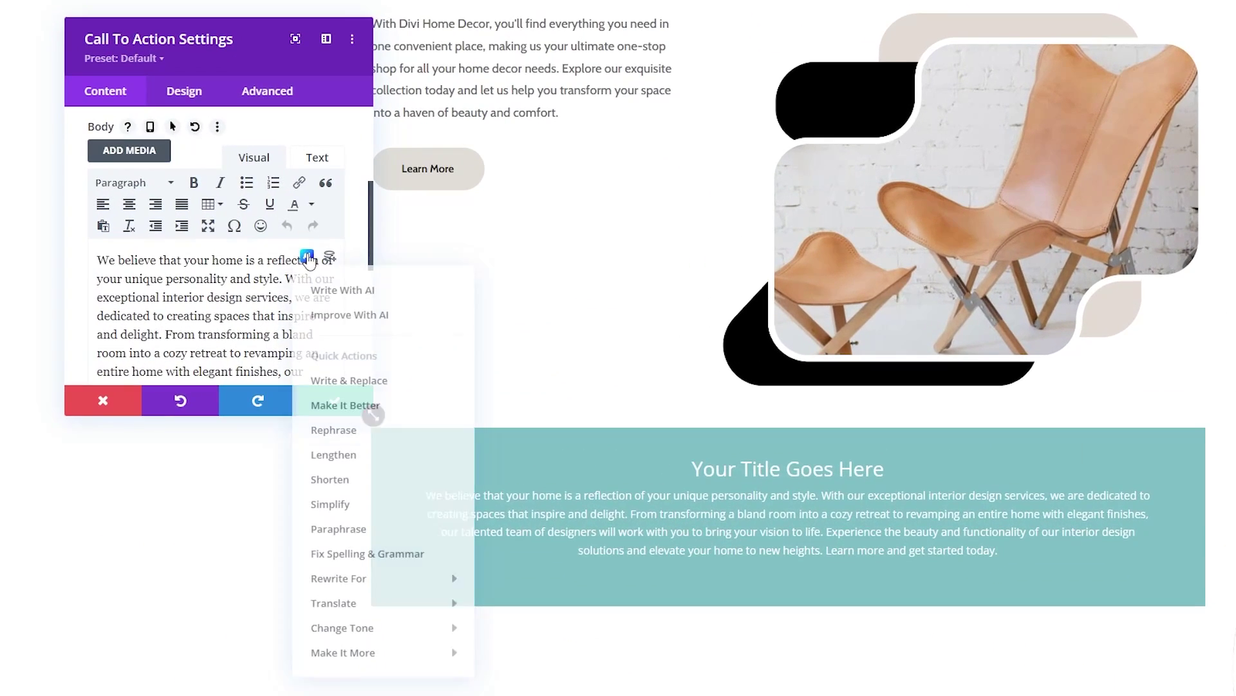
pyautogui.click(377, 483)
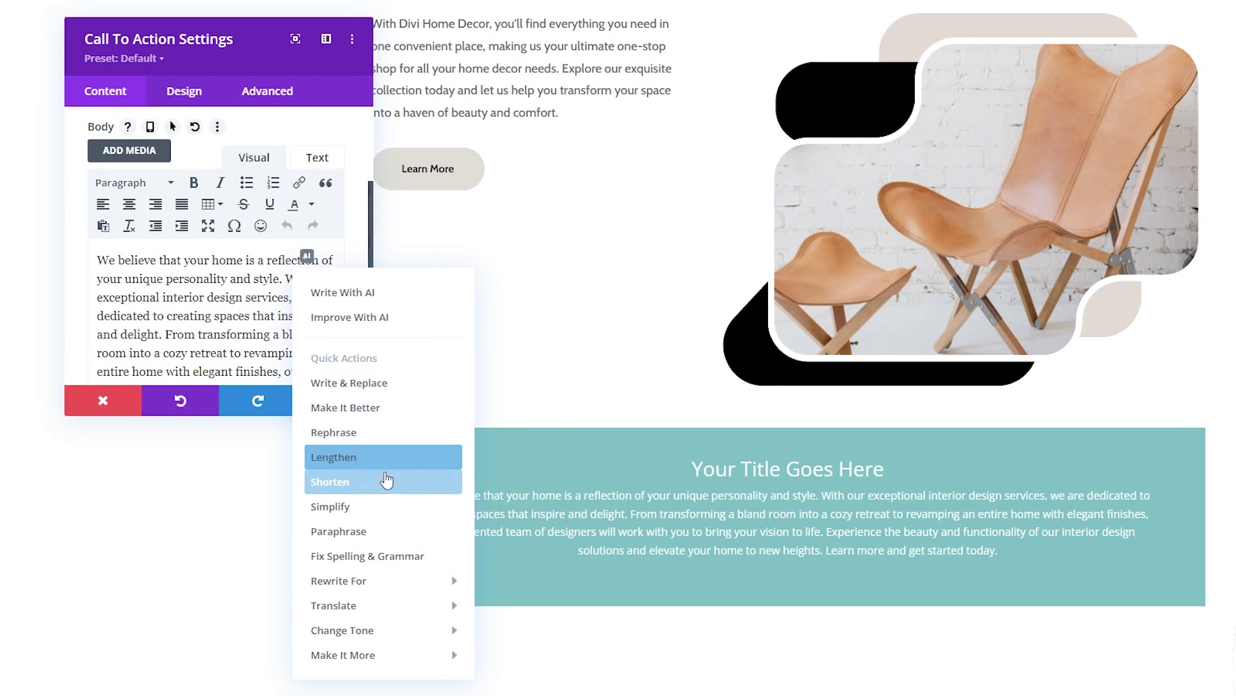
pyautogui.moveTo(351, 666)
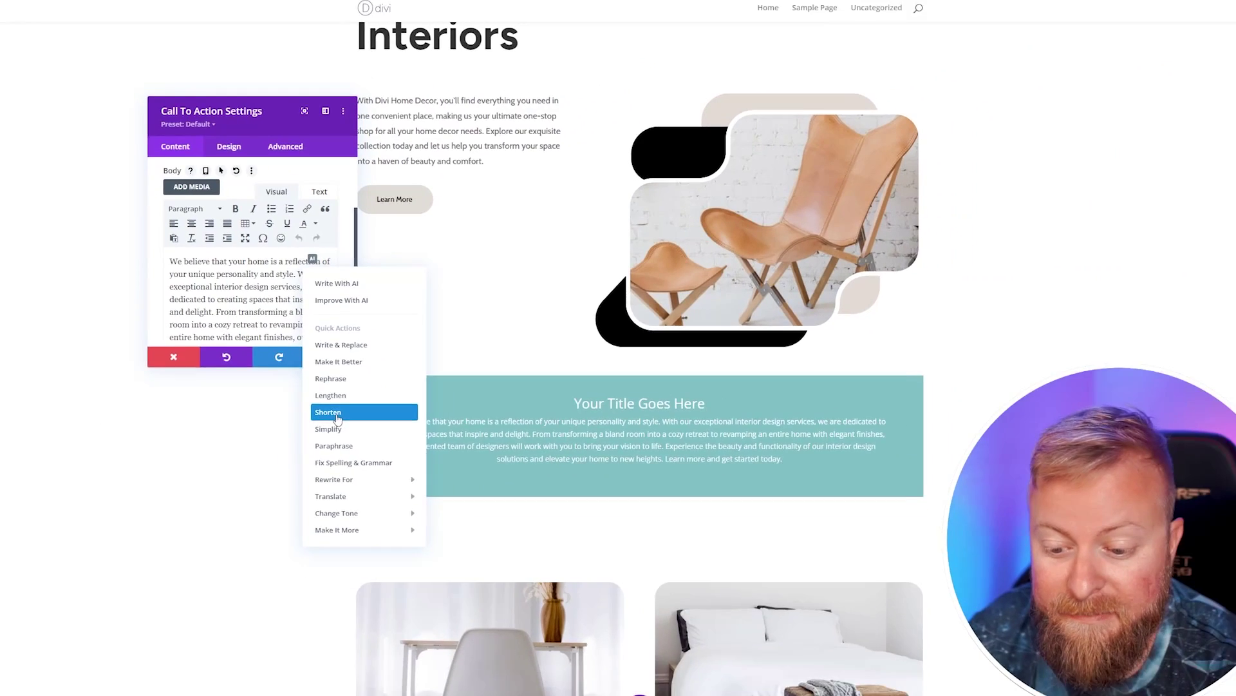
pyautogui.moveTo(361, 630)
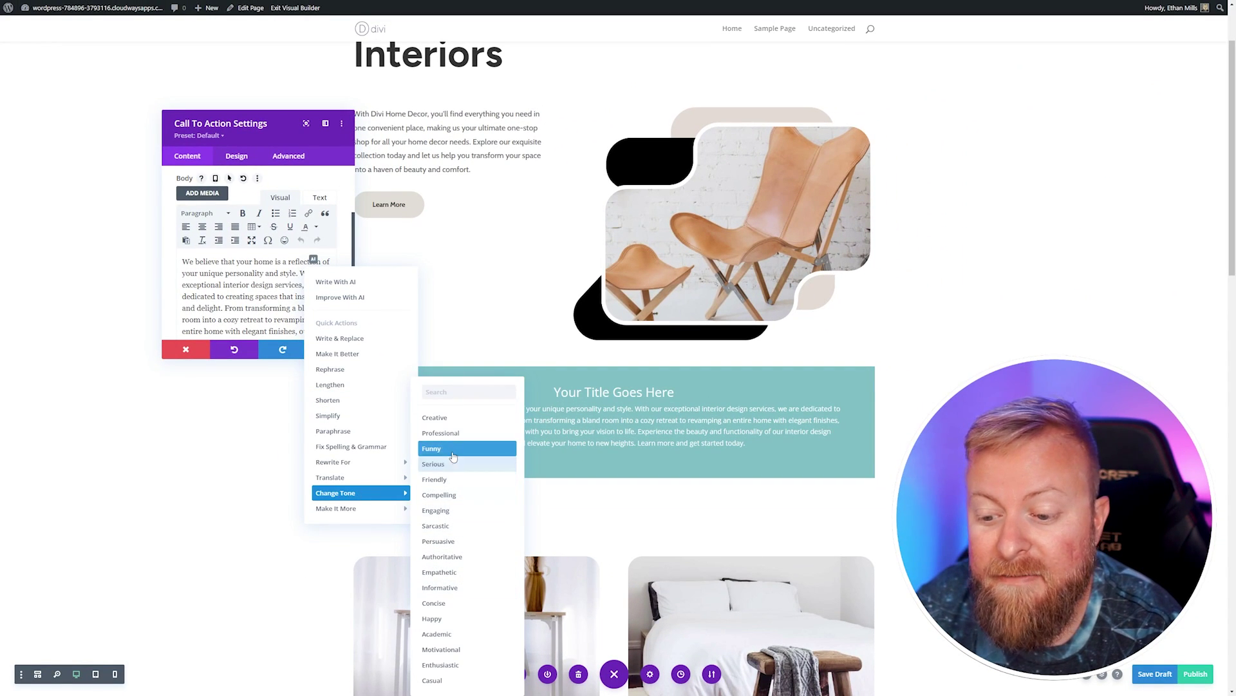
pyautogui.click(354, 406)
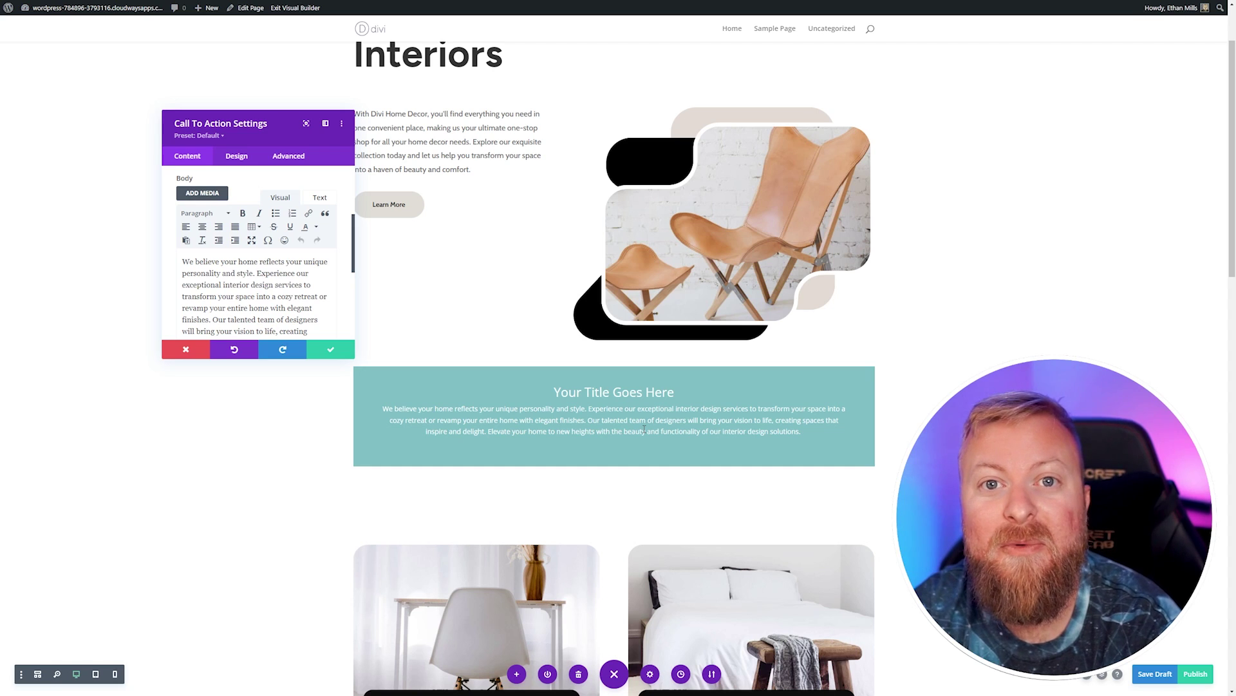
# Step: Add a typo to "personality", then apply AI's Fix Spelling & Grammar correction to the body
pyautogui.click(527, 408)
pyautogui.write('a')
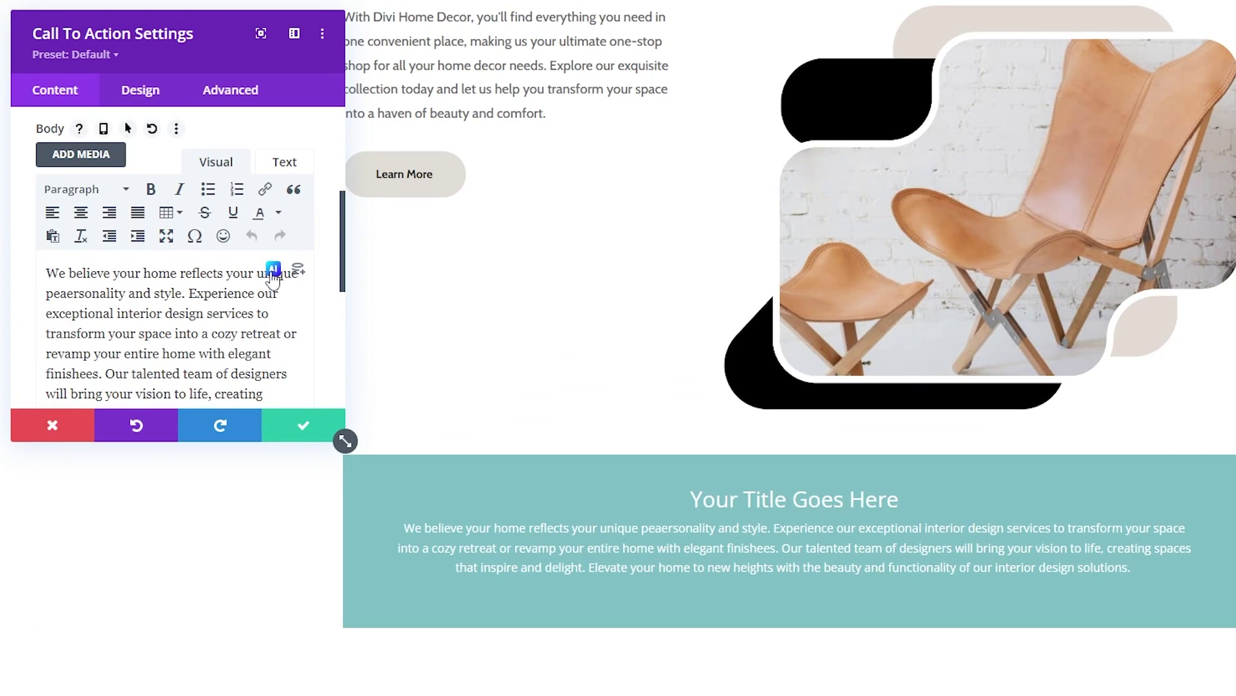
pyautogui.click(273, 271)
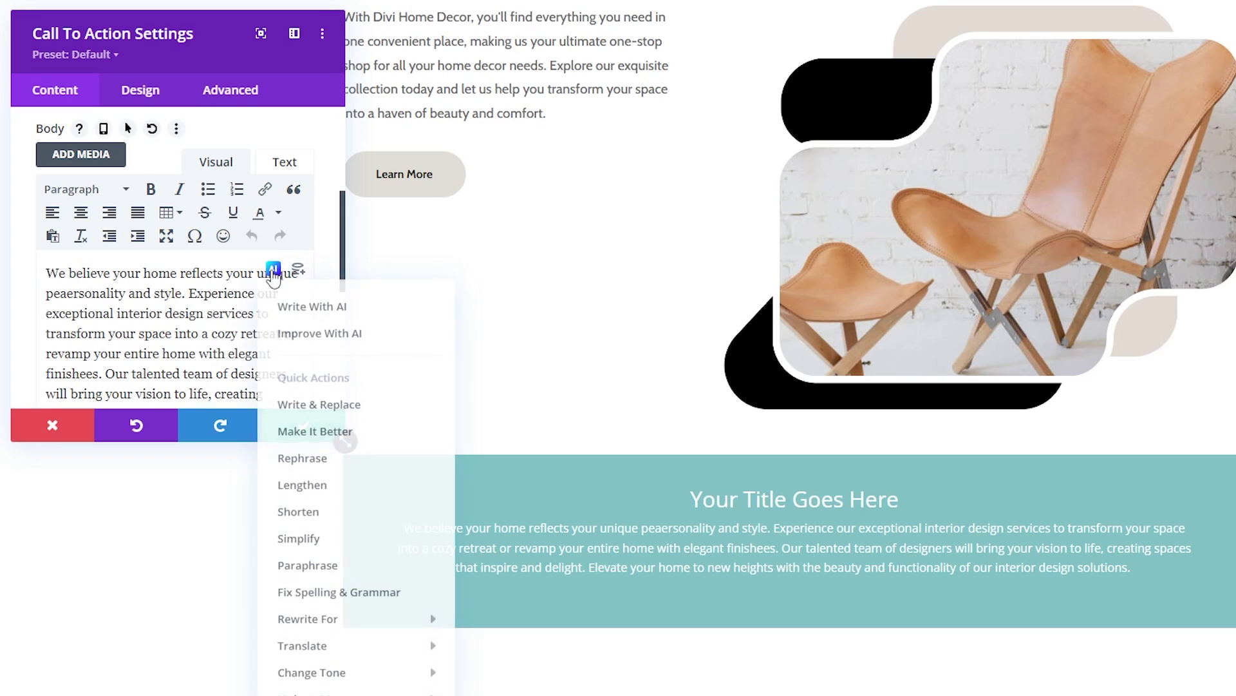
pyautogui.click(338, 593)
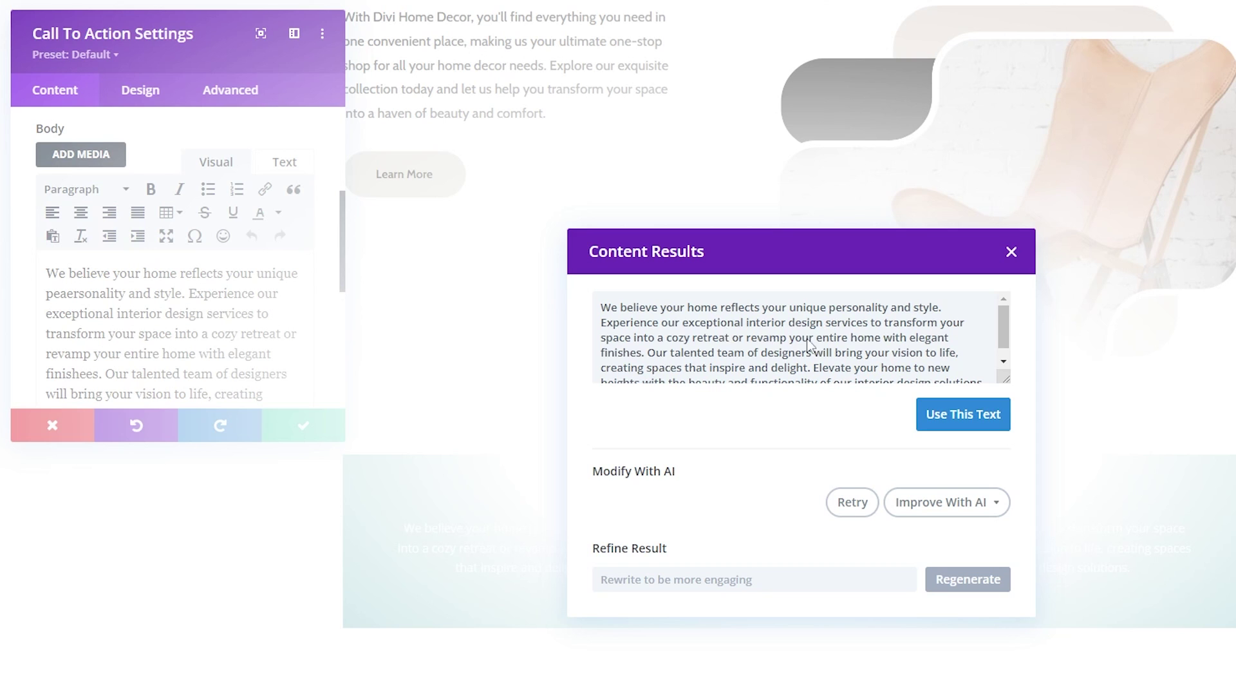
pyautogui.moveTo(830, 316); pyautogui.dragTo(887, 312)
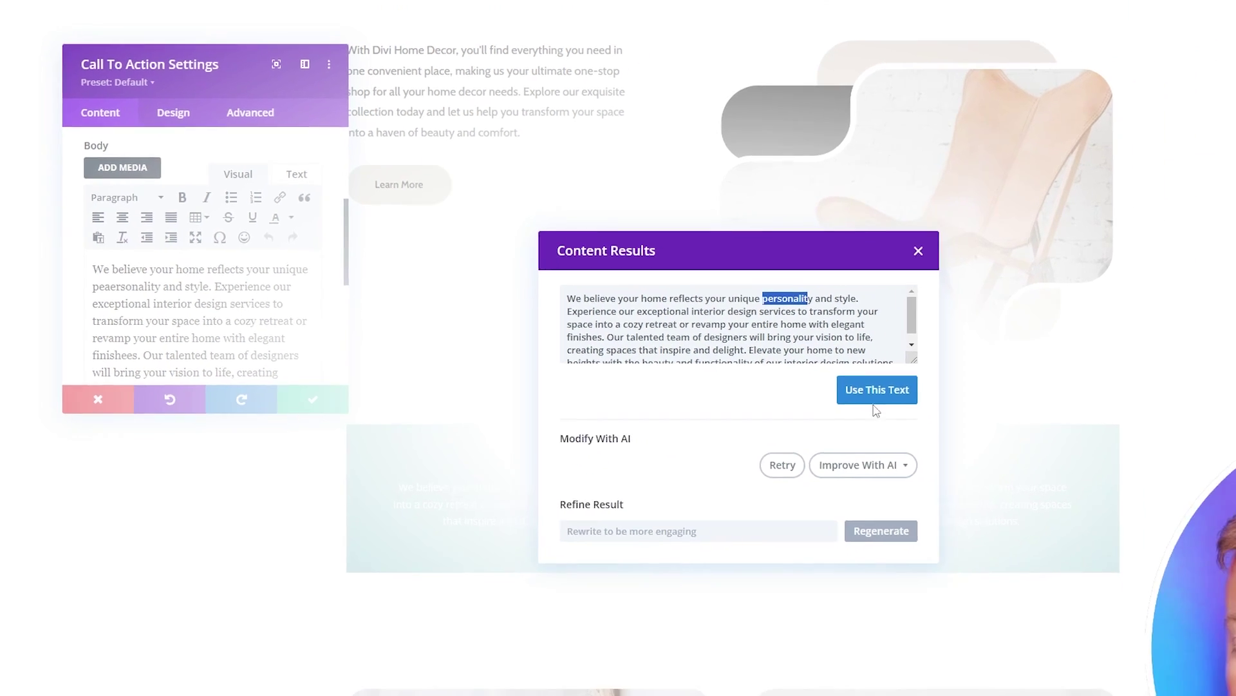
pyautogui.click(964, 414)
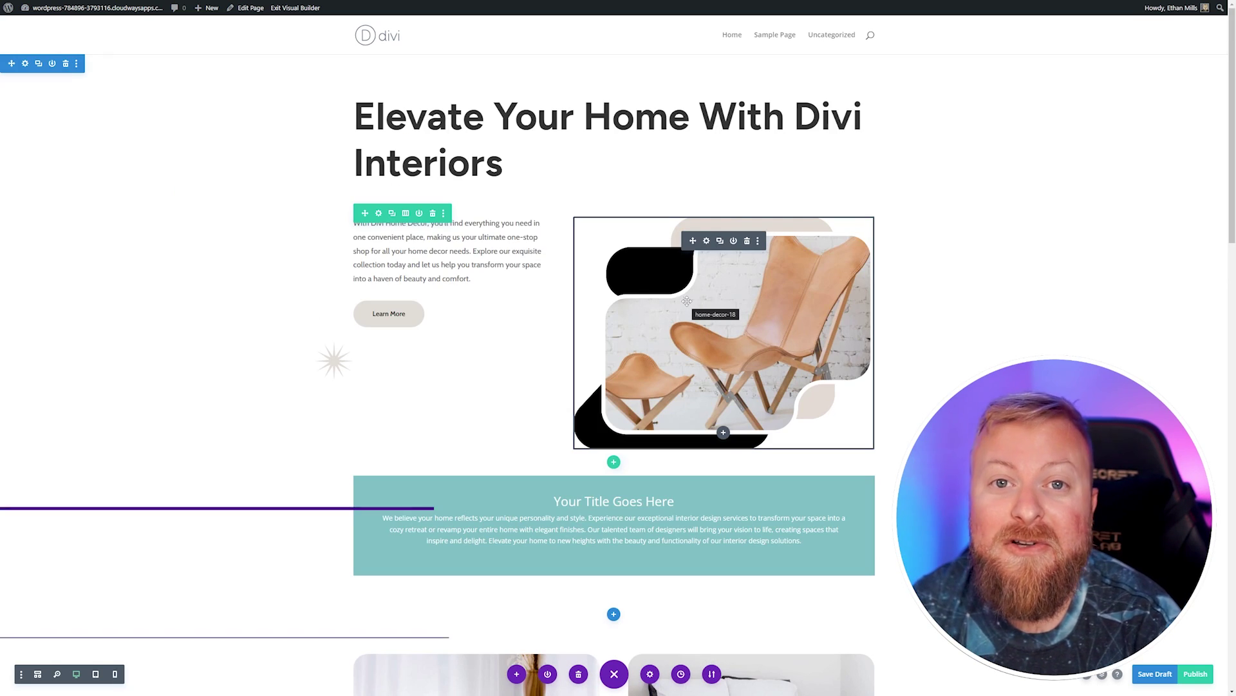
# Step: Add a one-column row with an Accordion module below Customize Your Space, then open its first item's settings
pyautogui.scroll(-3, 683, 322)
pyautogui.scroll(-10, 675, 359)
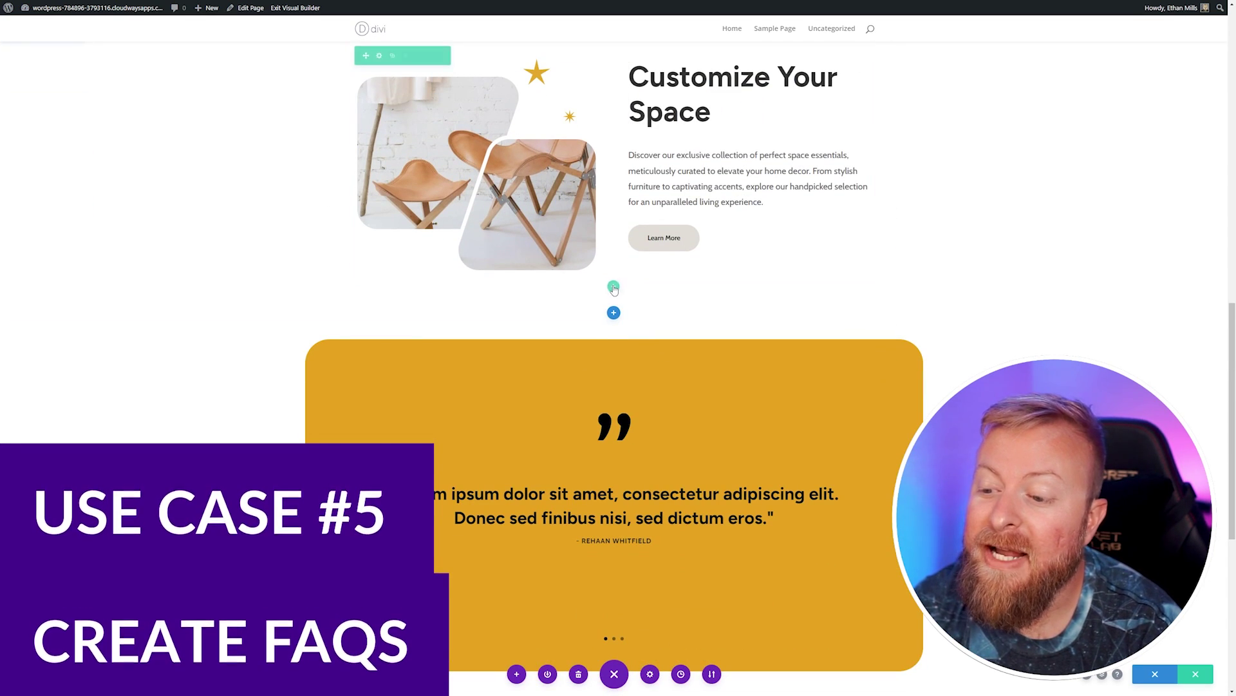
pyautogui.click(614, 284)
pyautogui.click(554, 367)
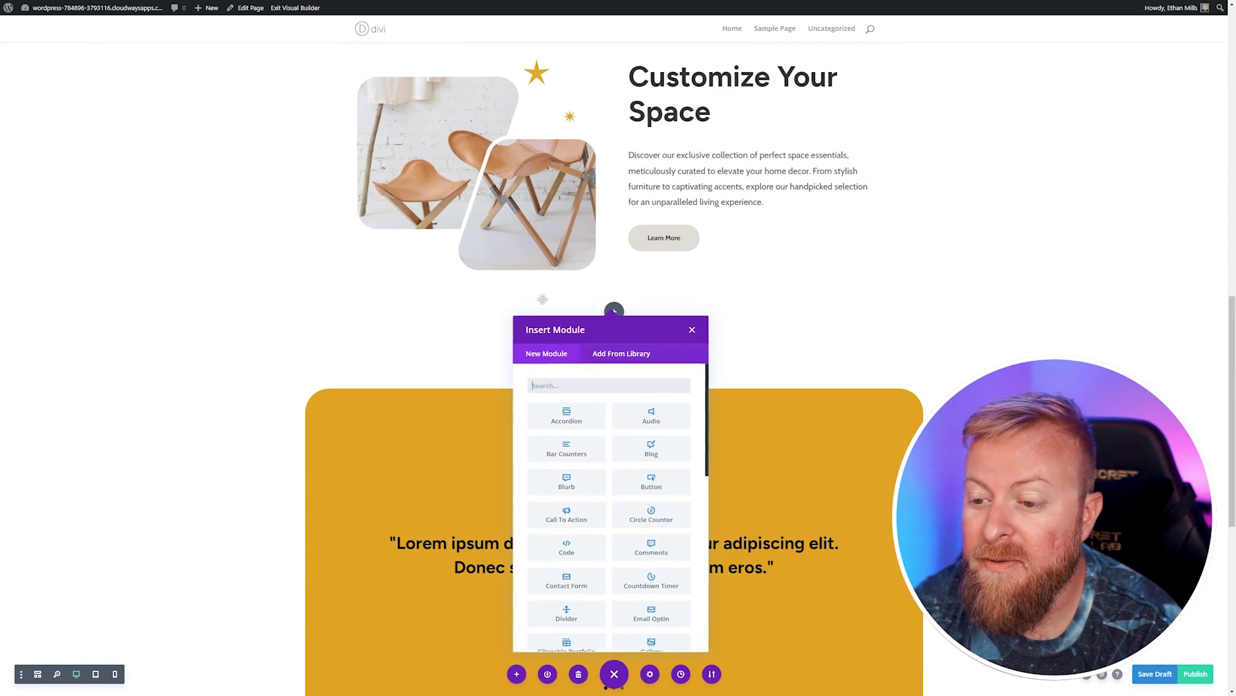
pyautogui.write('accordion')
pyautogui.click(575, 416)
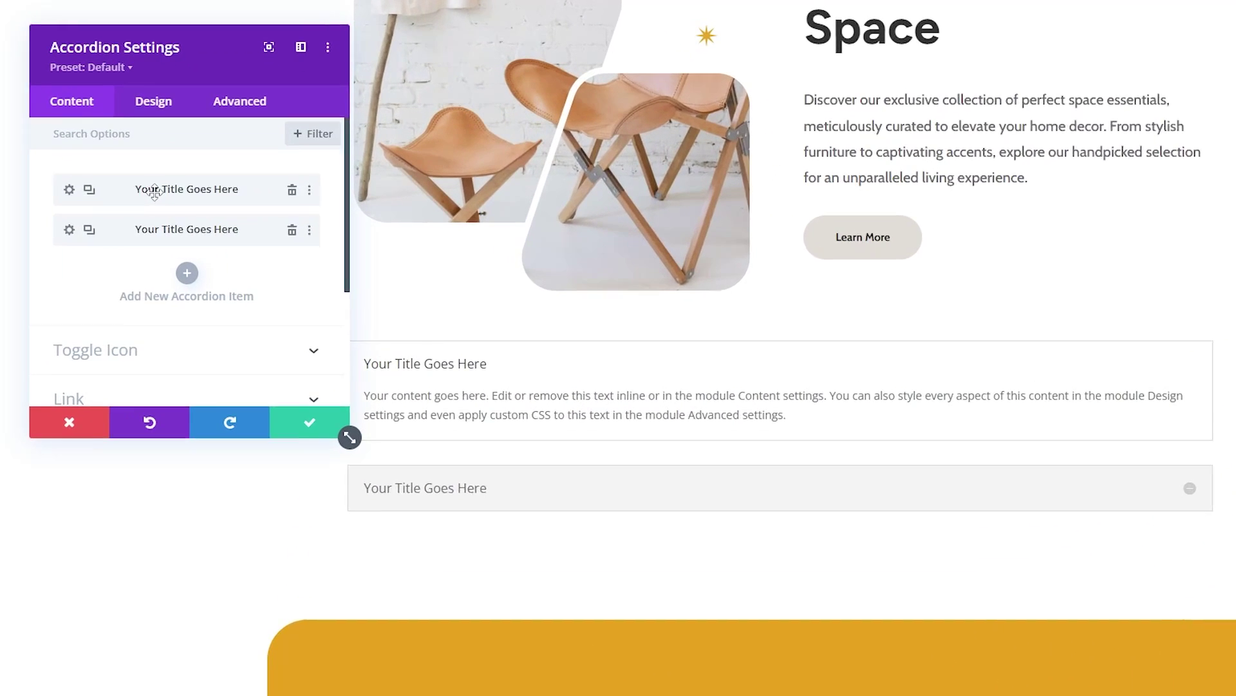
pyautogui.click(56, 189)
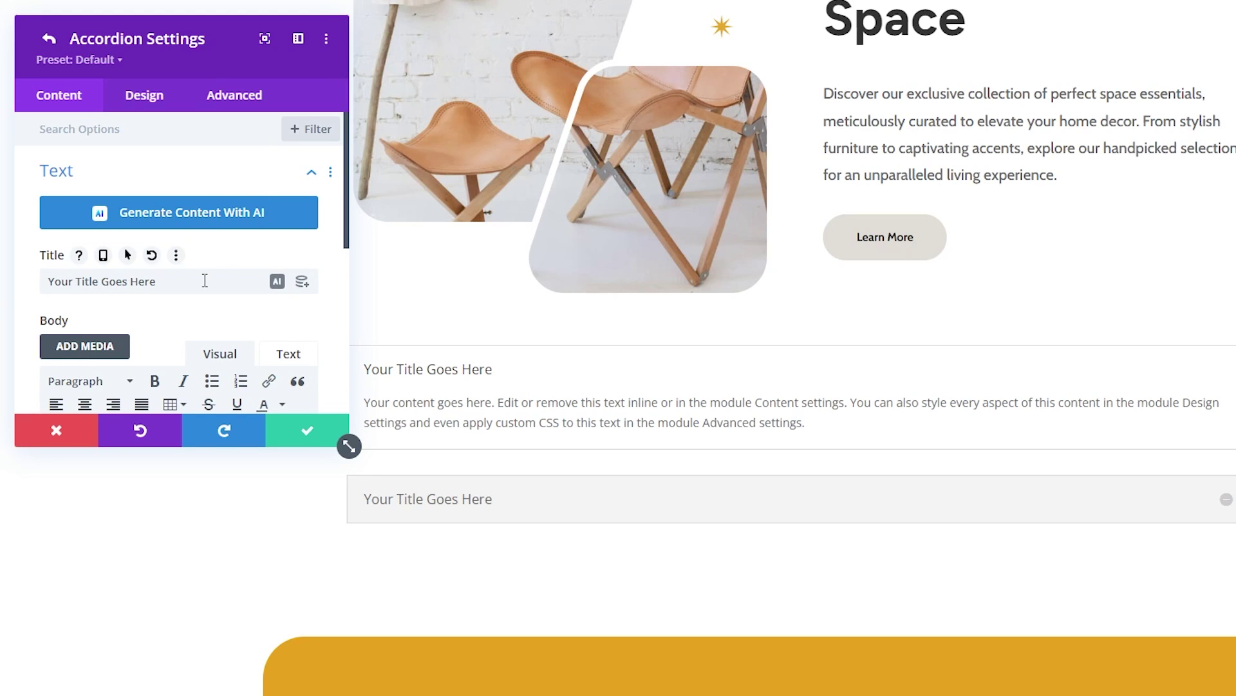
pyautogui.scroll(-2, 205, 281)
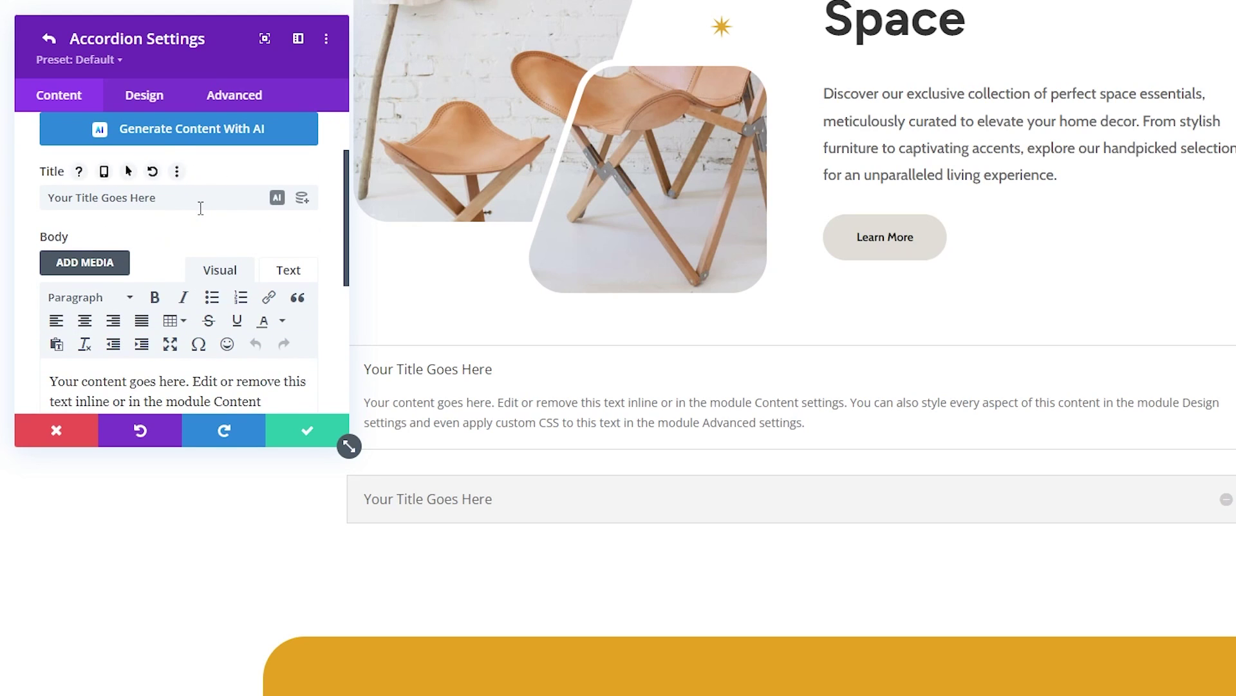
# Step: Generate the item title with AI from 'Why we are good', rewrite it as a question, and apply it
pyautogui.click(276, 199)
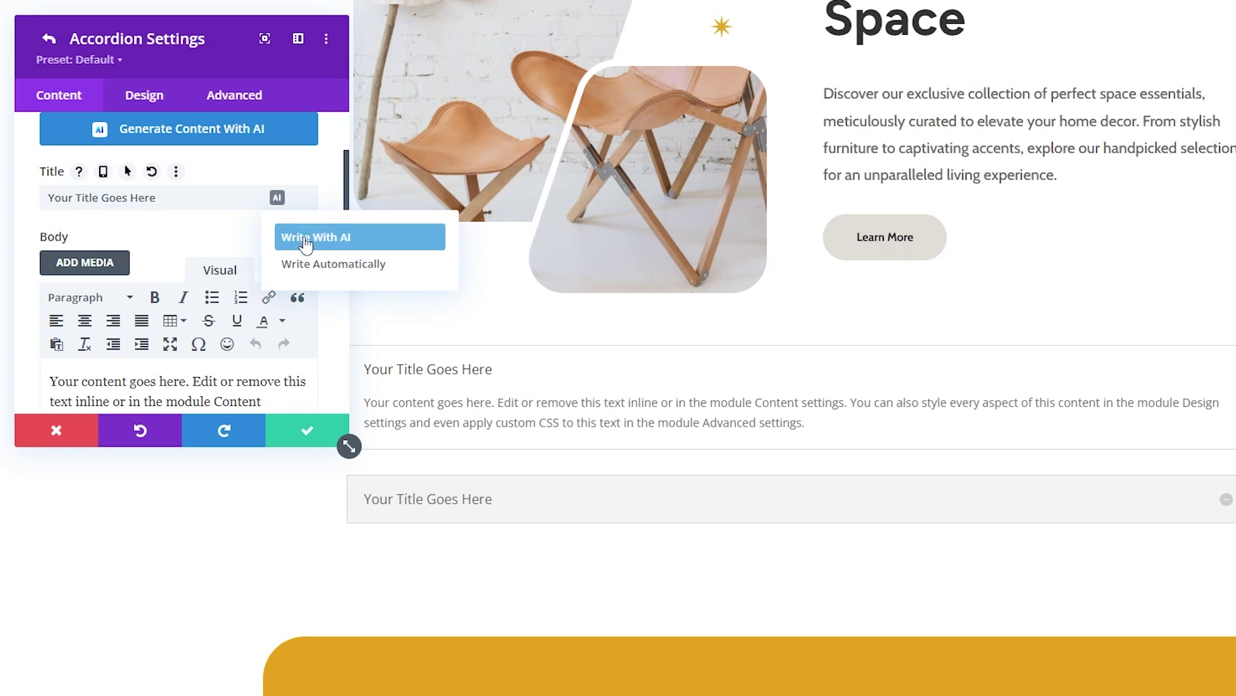
pyautogui.click(326, 237)
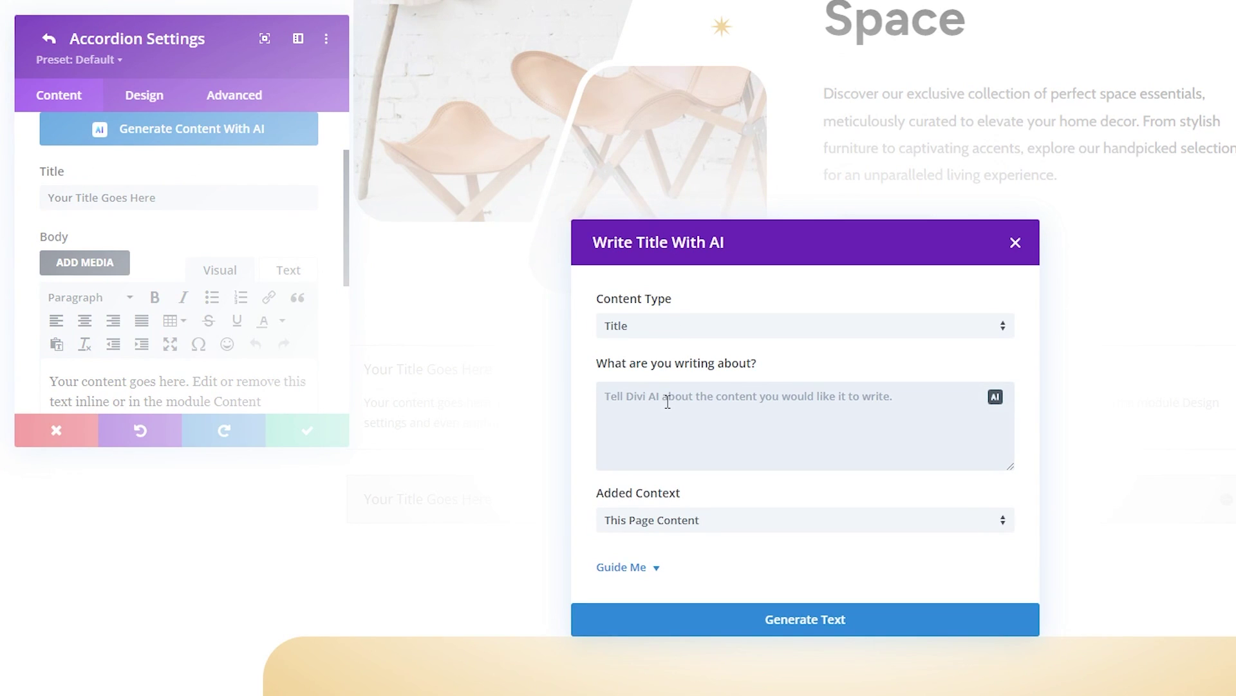
pyautogui.write('Why we are good')
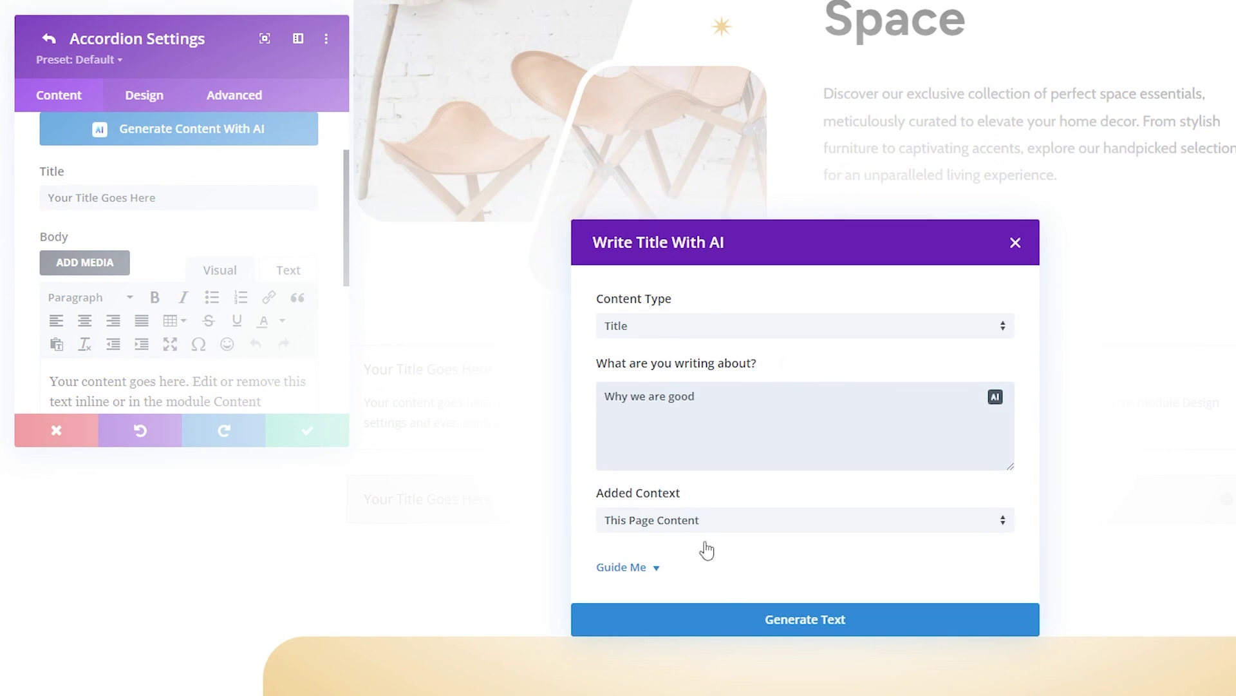
pyautogui.click(715, 630)
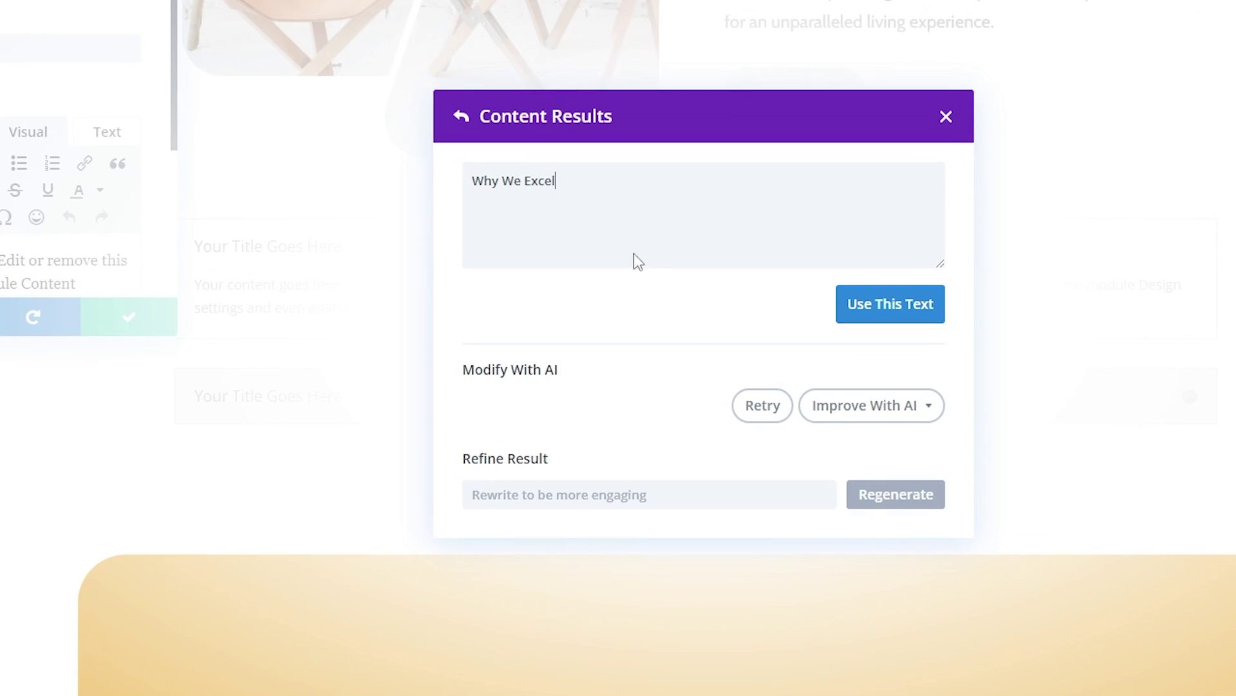
pyautogui.click(747, 407)
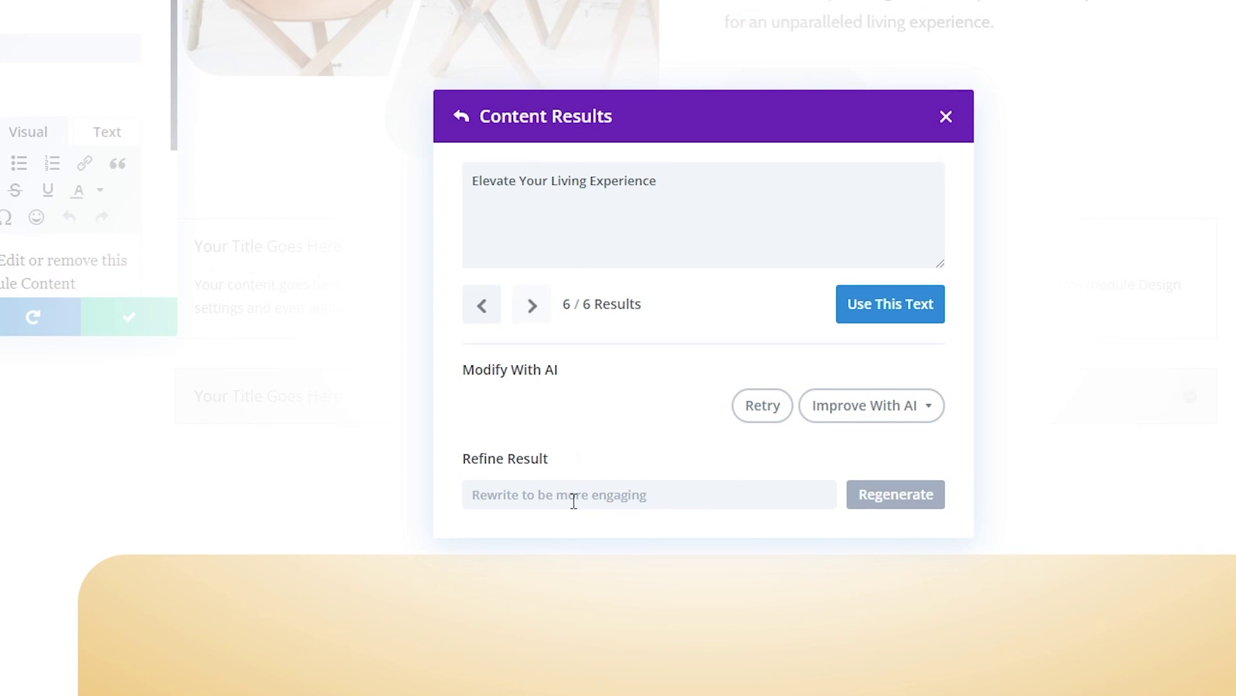
pyautogui.click(516, 511)
pyautogui.write('Rewrite this as a question')
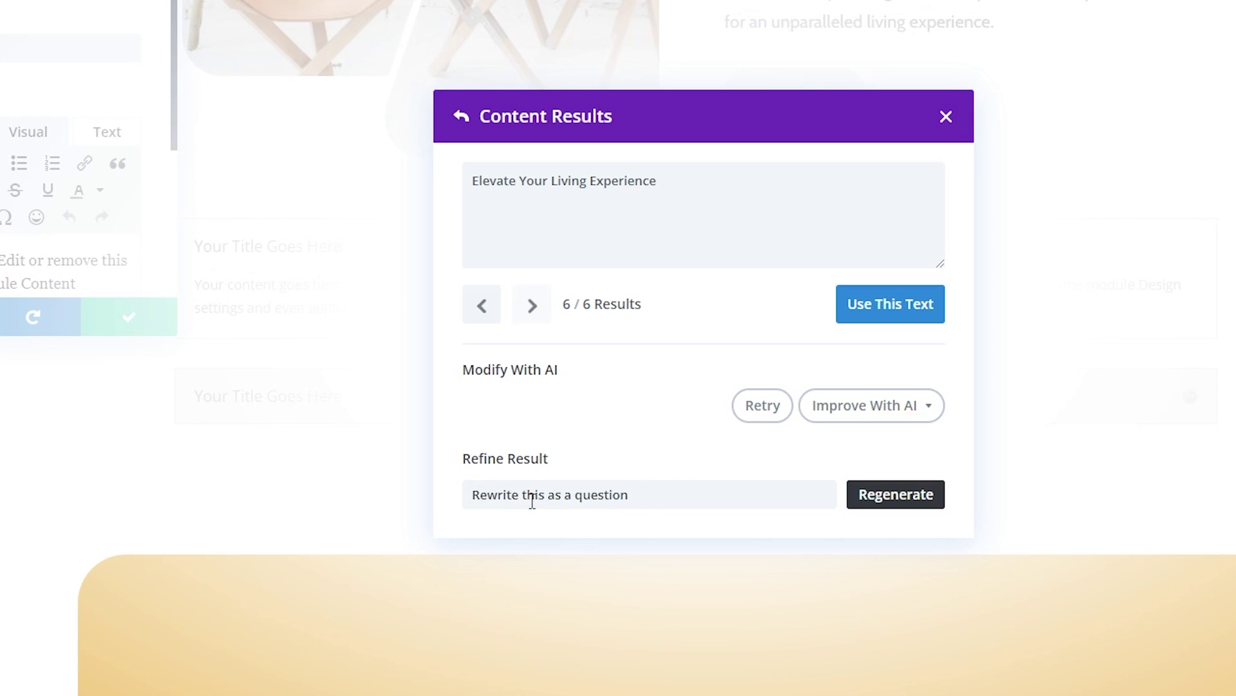
pyautogui.click(895, 496)
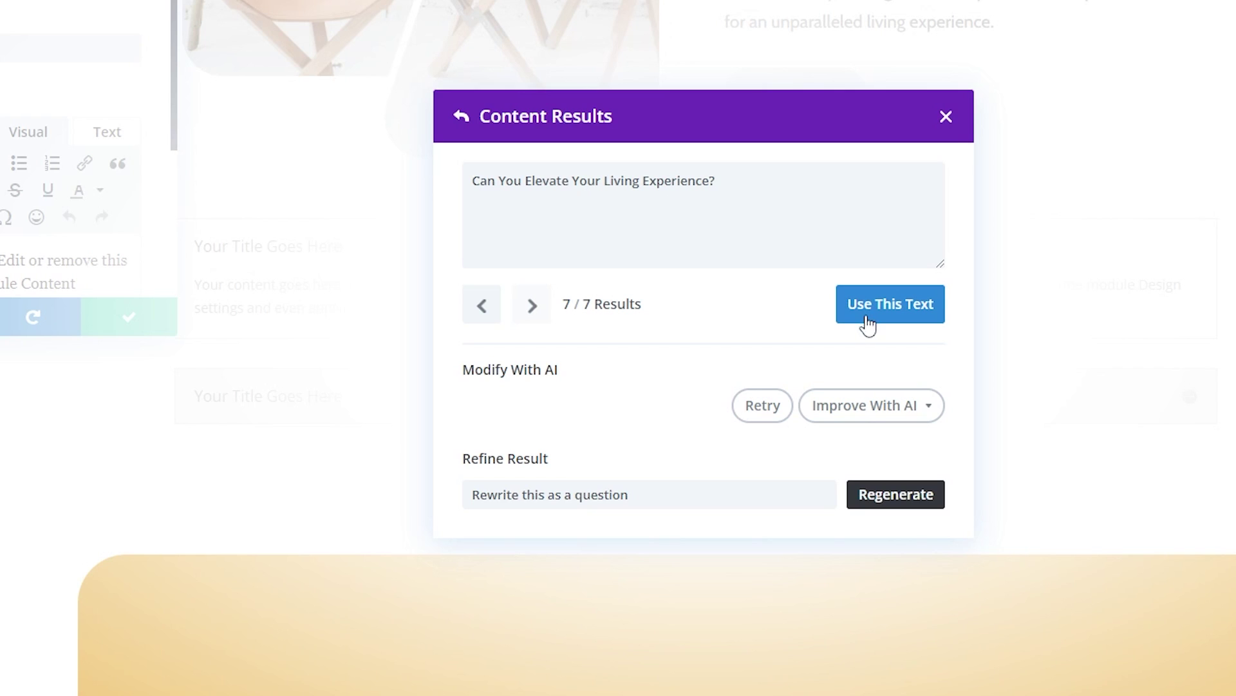
pyautogui.click(889, 304)
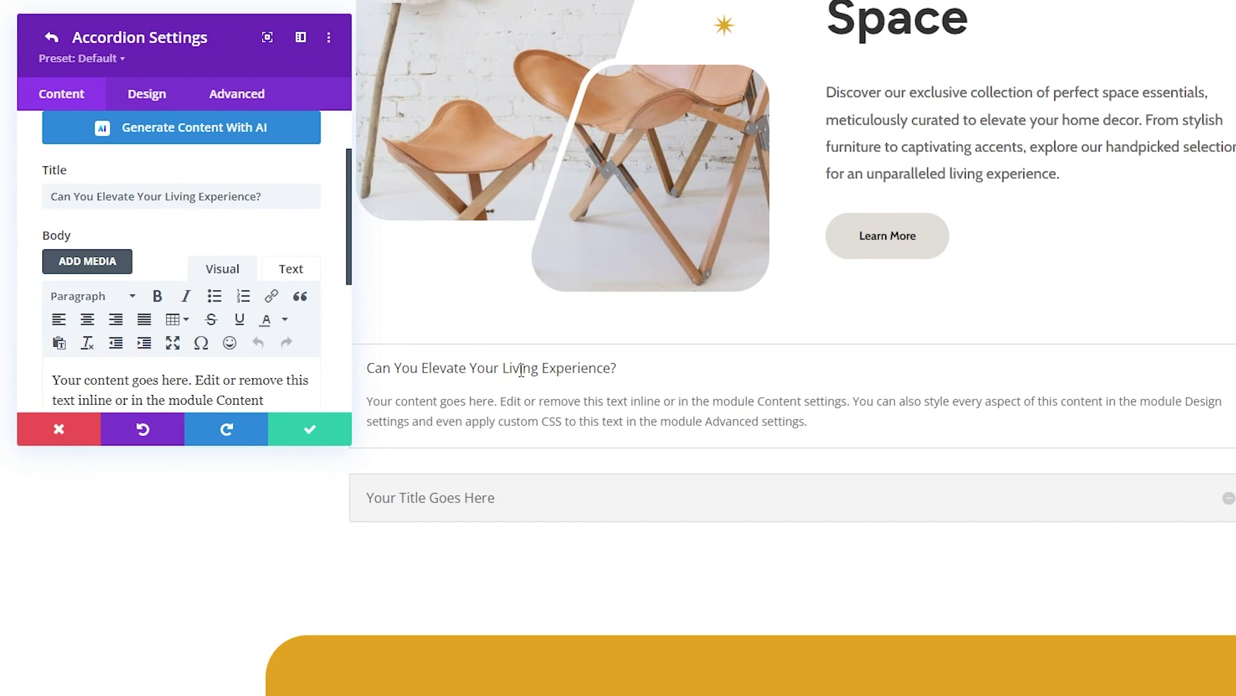
# Step: Generate the first accordion item's body with Write With AI from a pasted description, and apply it
pyautogui.scroll(-3, 253, 258)
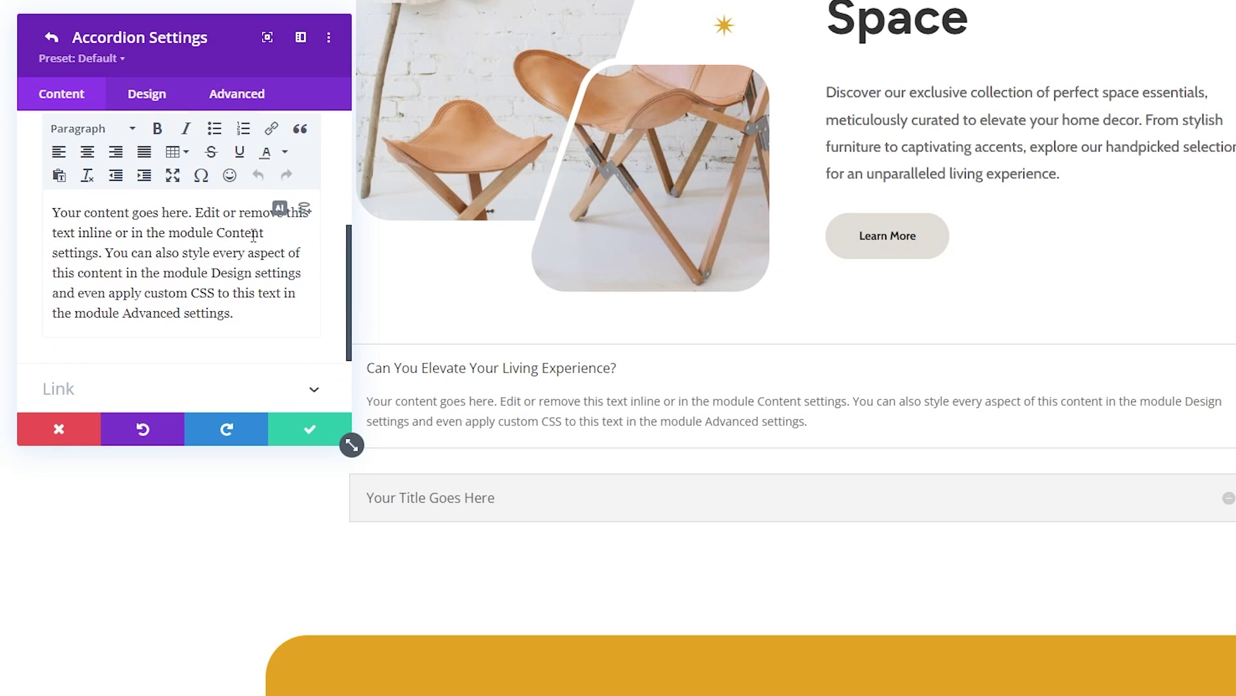
pyautogui.scroll(2, 253, 235)
pyautogui.scroll(-2, 253, 235)
pyautogui.moveTo(284, 215)
pyautogui.click(318, 248)
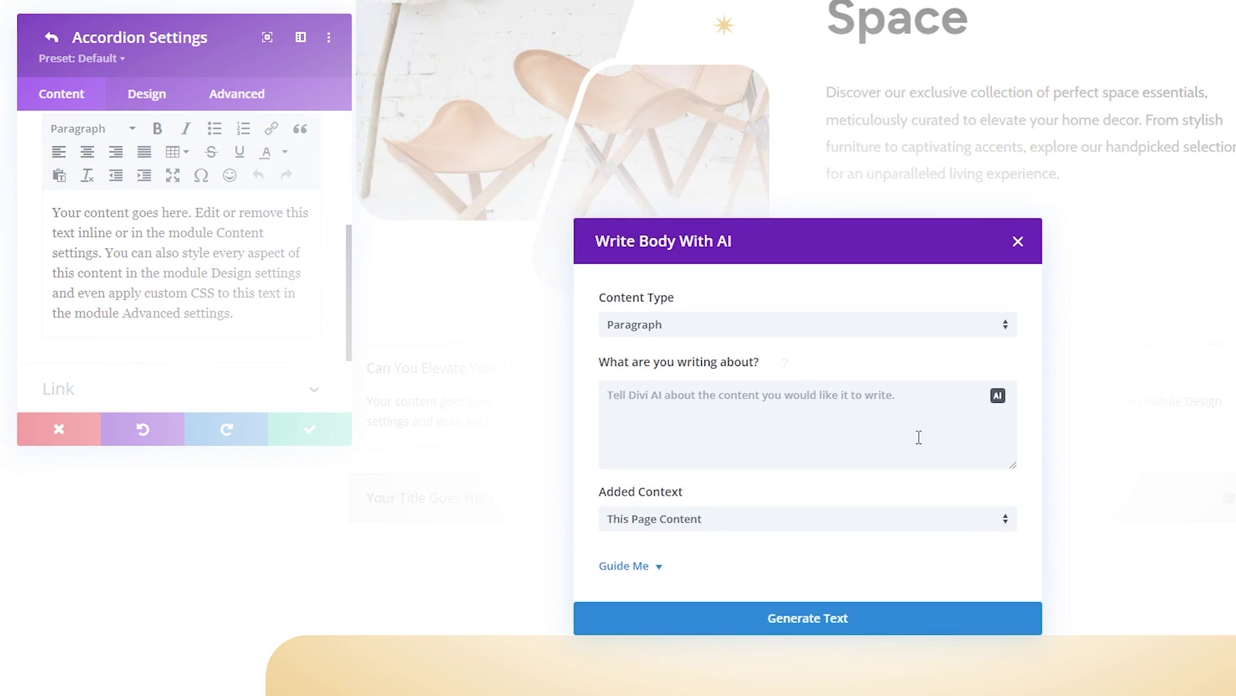
pyautogui.click(699, 411)
pyautogui.write('Explain why our services are so good.')
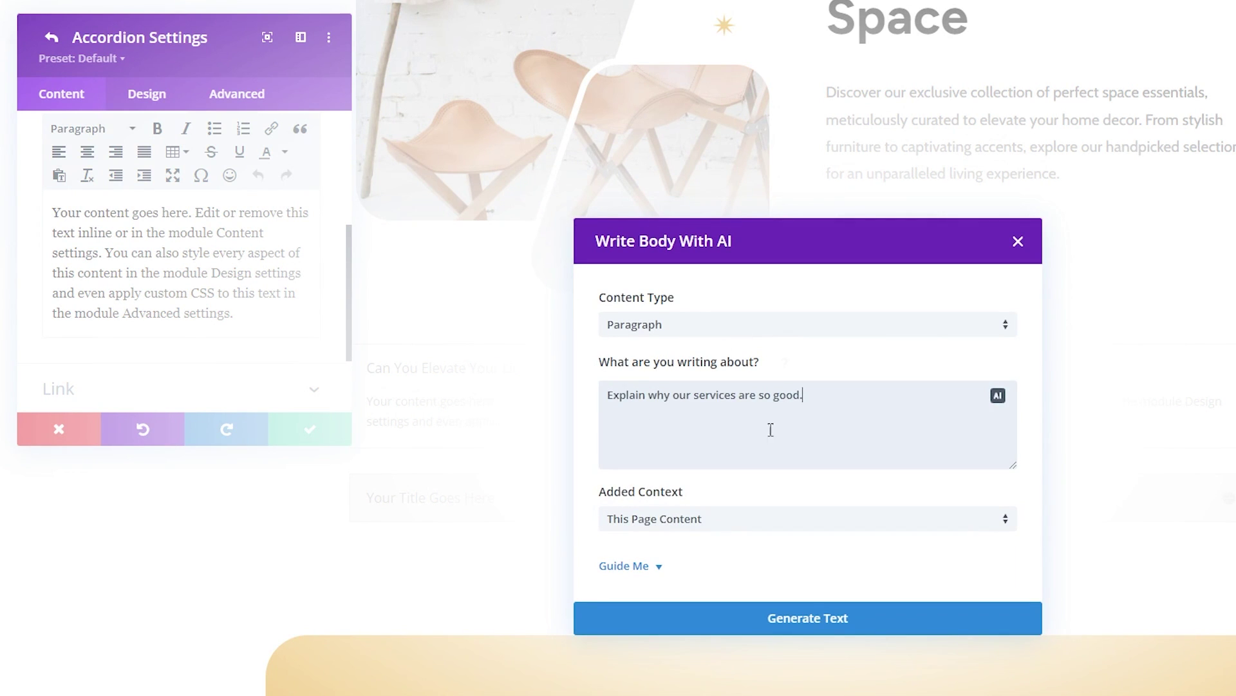
pyautogui.click(799, 620)
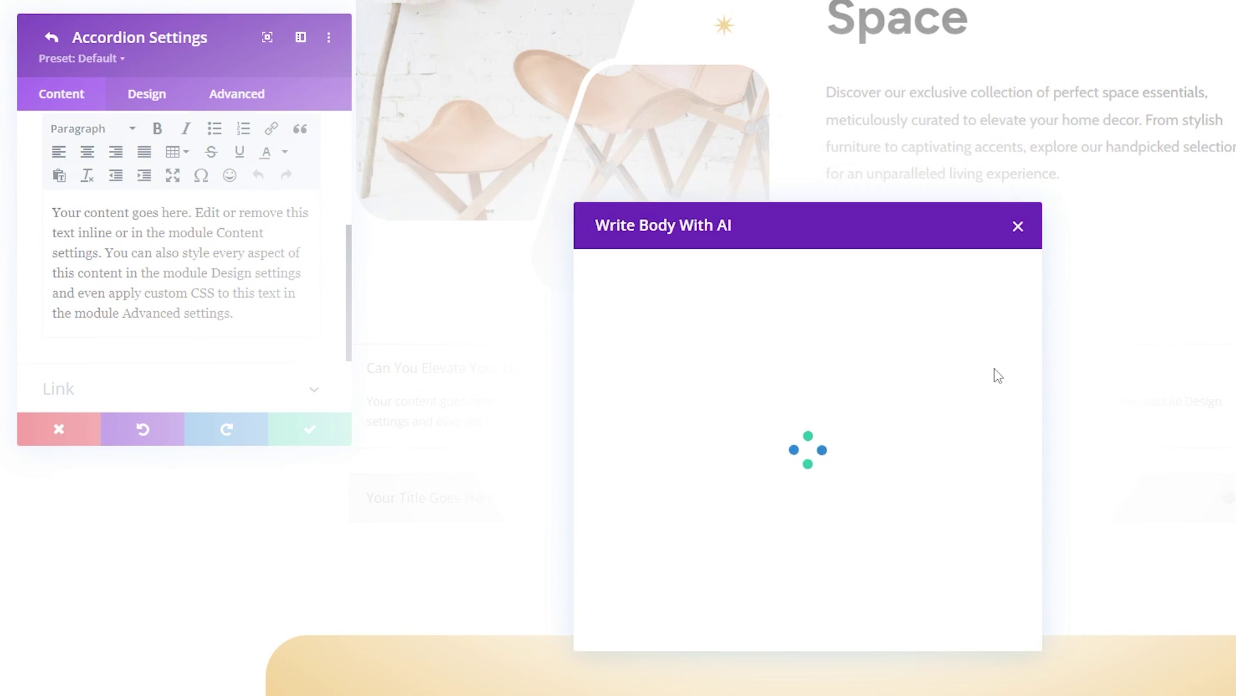
pyautogui.click(970, 418)
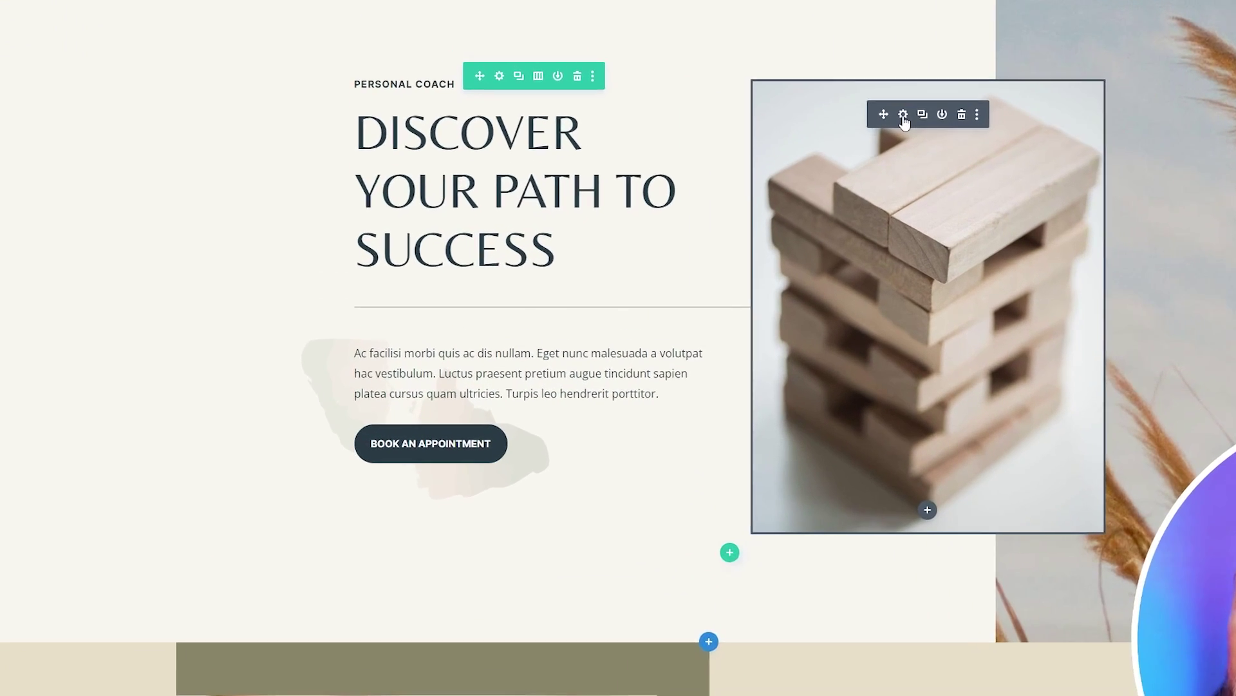
# Step: Start generating a replacement for the stacked-blocks image with AI, described as 'A forest path'
pyautogui.click(735, 153)
pyautogui.click(226, 241)
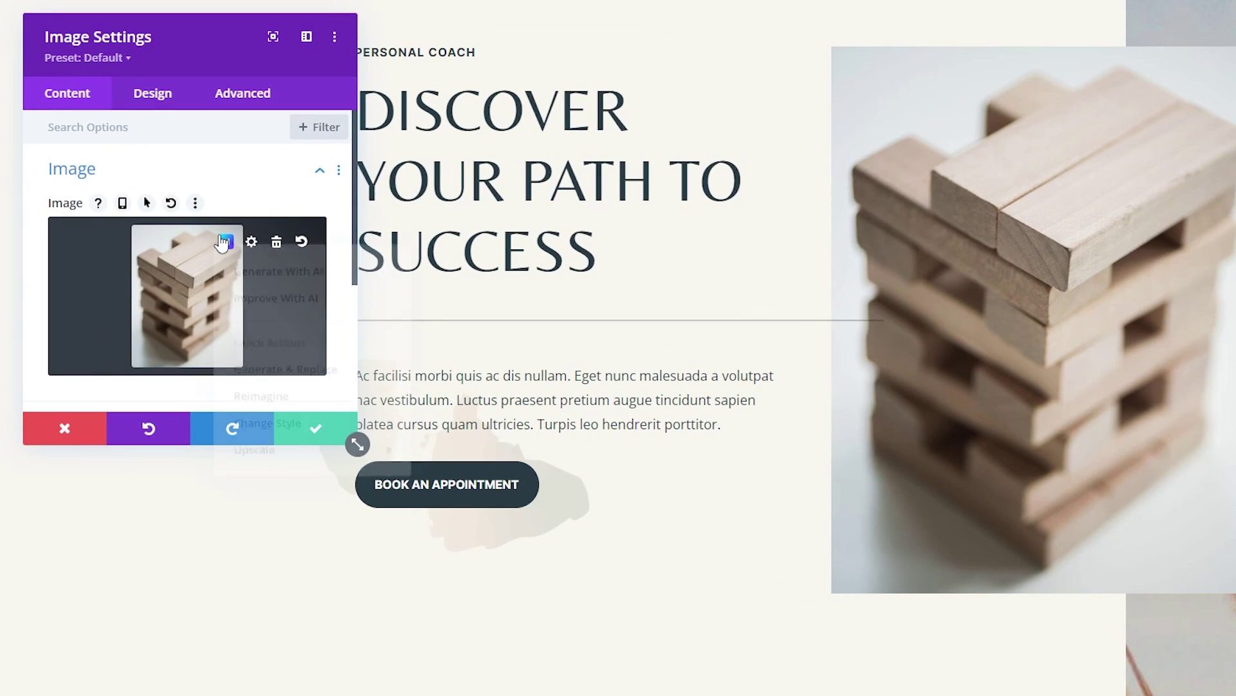
pyautogui.click(276, 281)
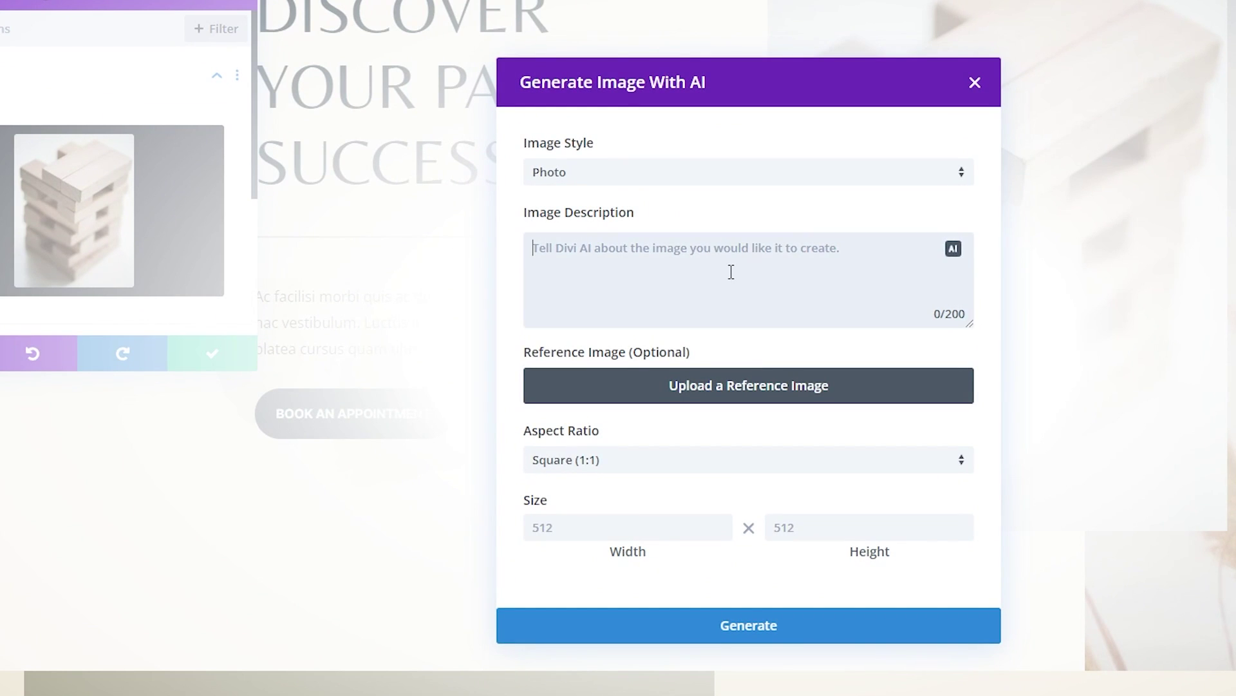
pyautogui.write('A forest parth')
pyautogui.press('BackSpace')
pyautogui.press('BackSpace')
pyautogui.press('BackSpace')
pyautogui.write('th')
# Step: Set a custom 800×1200 size, generate the forest path images, and place the sunlit one
pyautogui.click(640, 459)
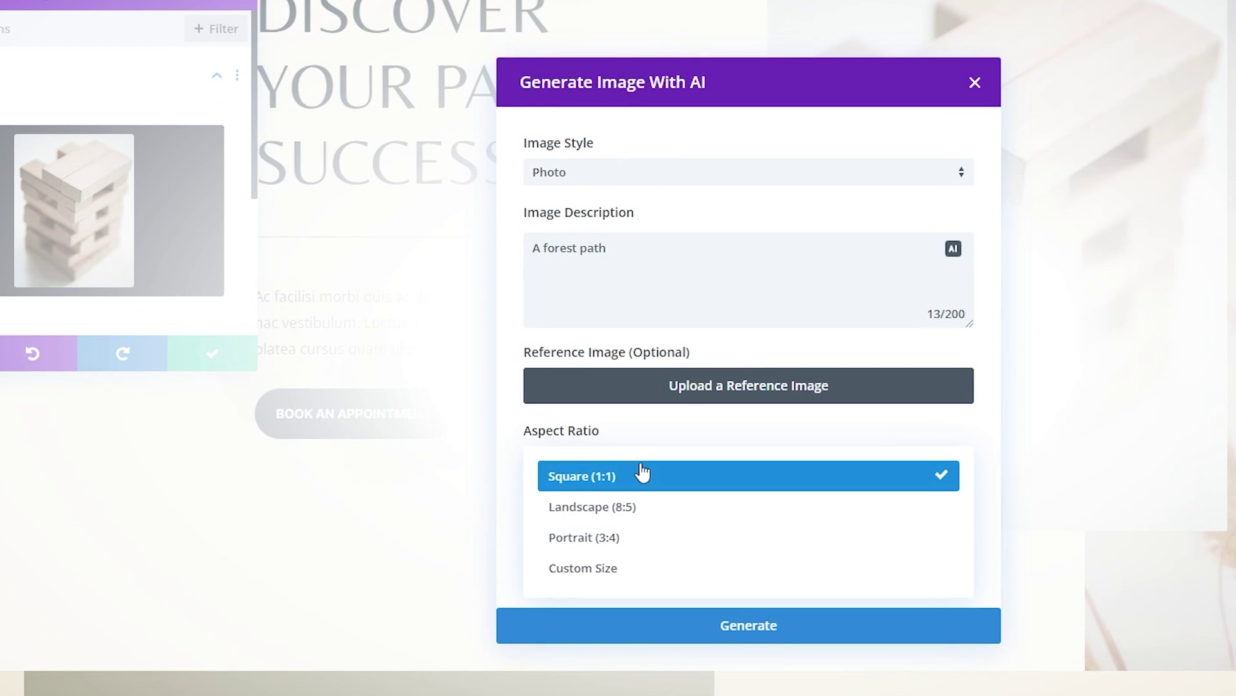
pyautogui.click(641, 472)
pyautogui.click(634, 462)
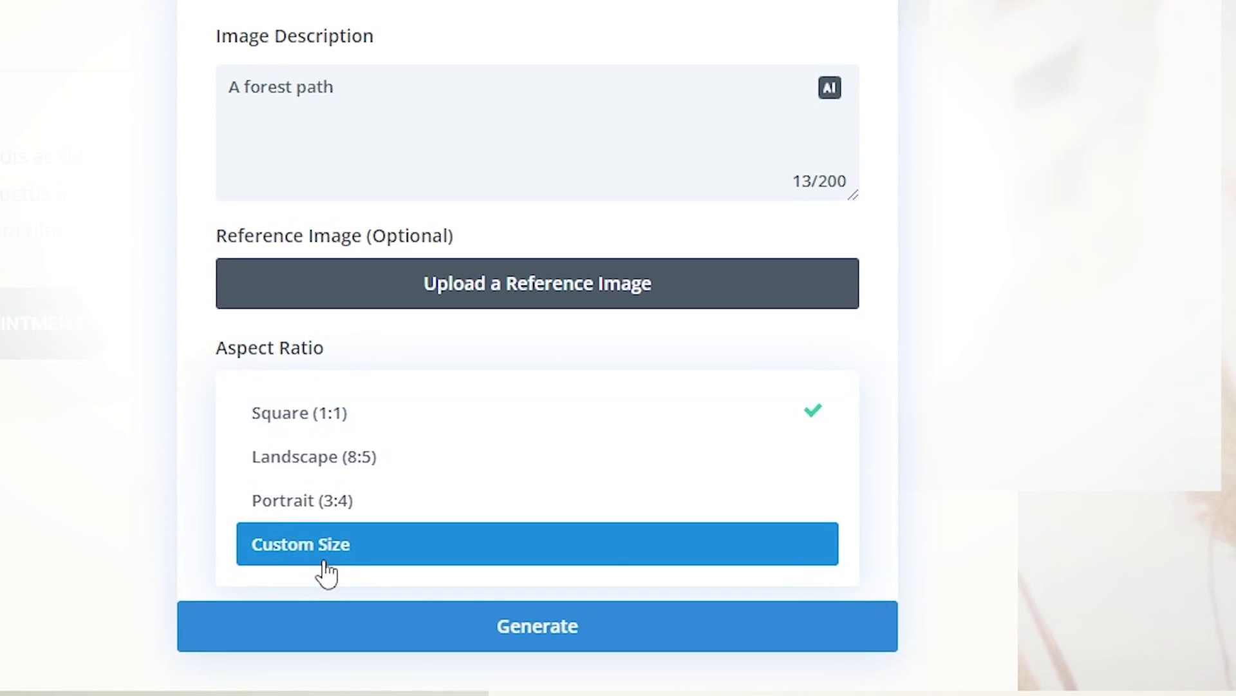
pyautogui.click(327, 572)
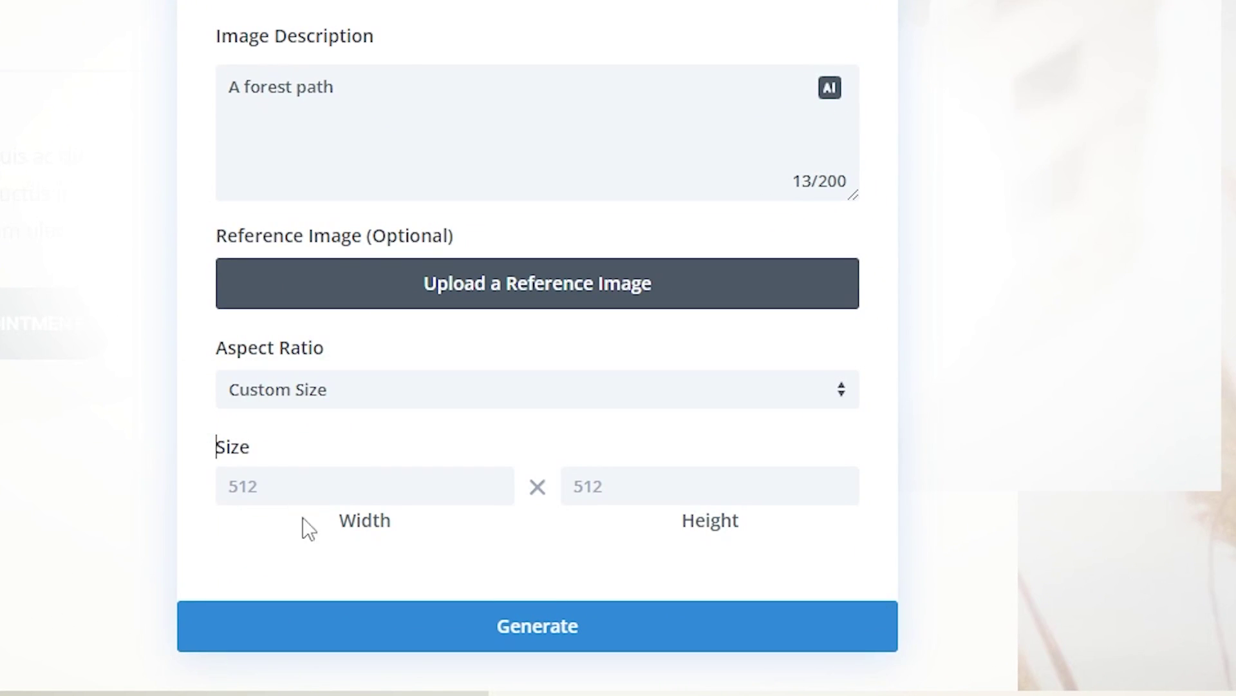
pyautogui.click(309, 490)
pyautogui.write('800')
pyautogui.click(676, 496)
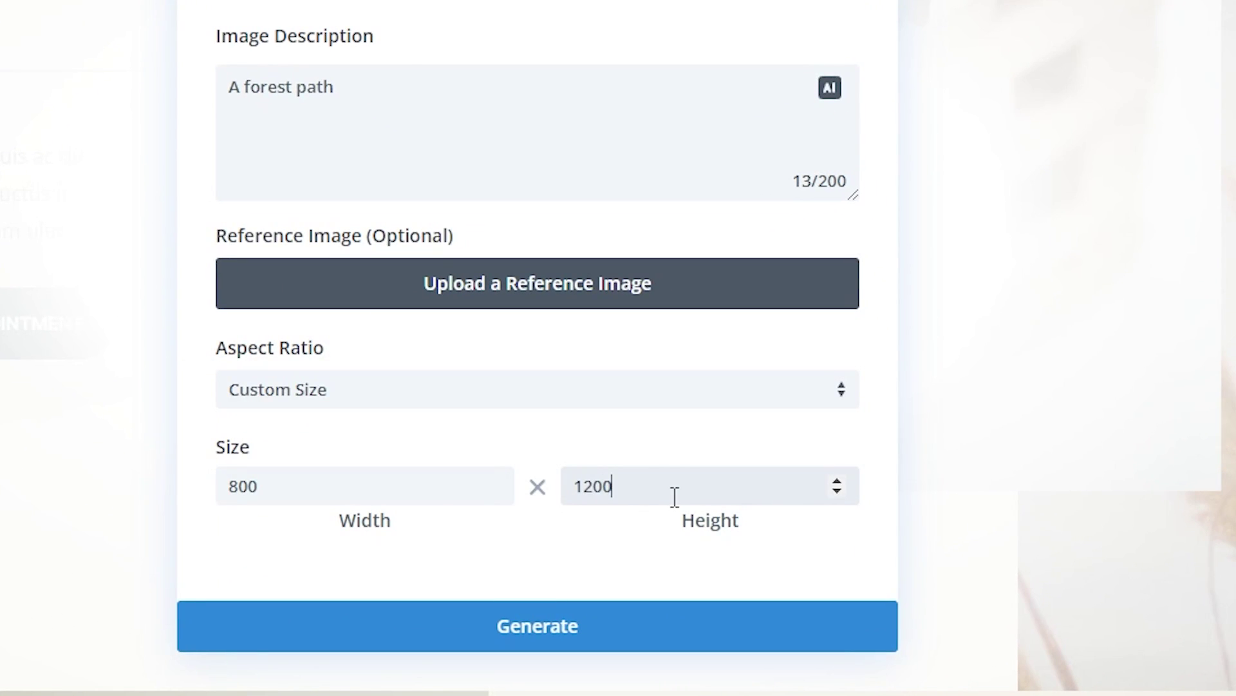
pyautogui.click(546, 625)
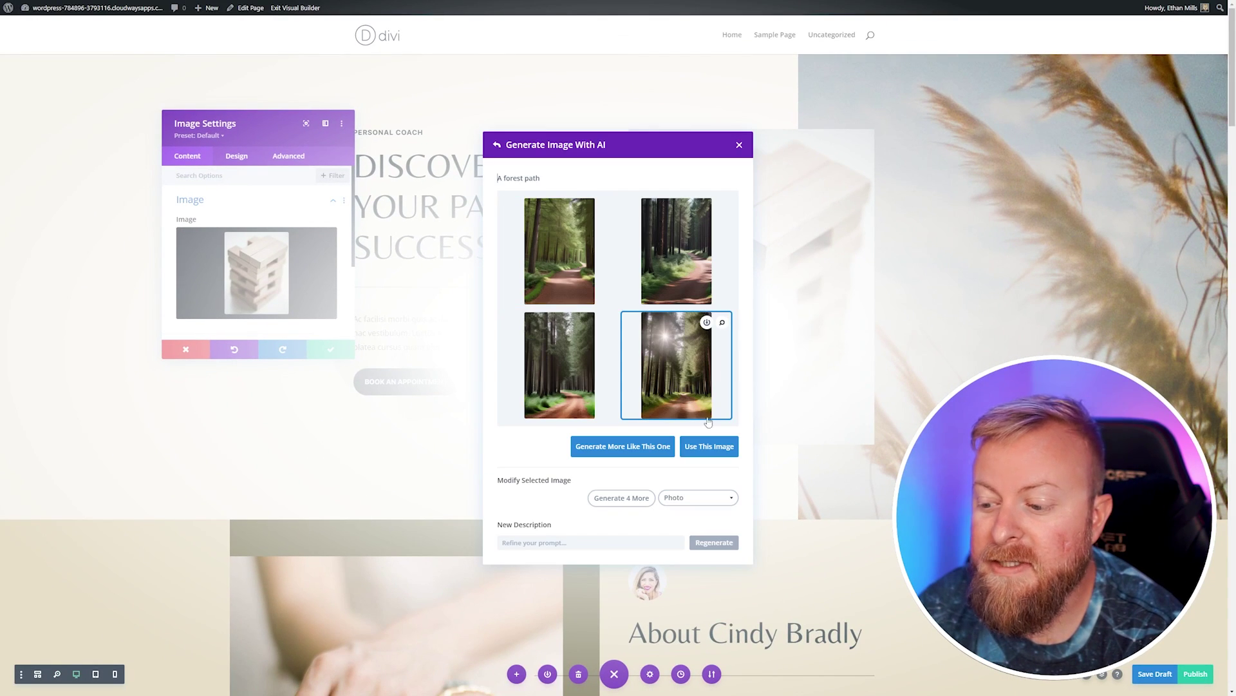
pyautogui.click(711, 447)
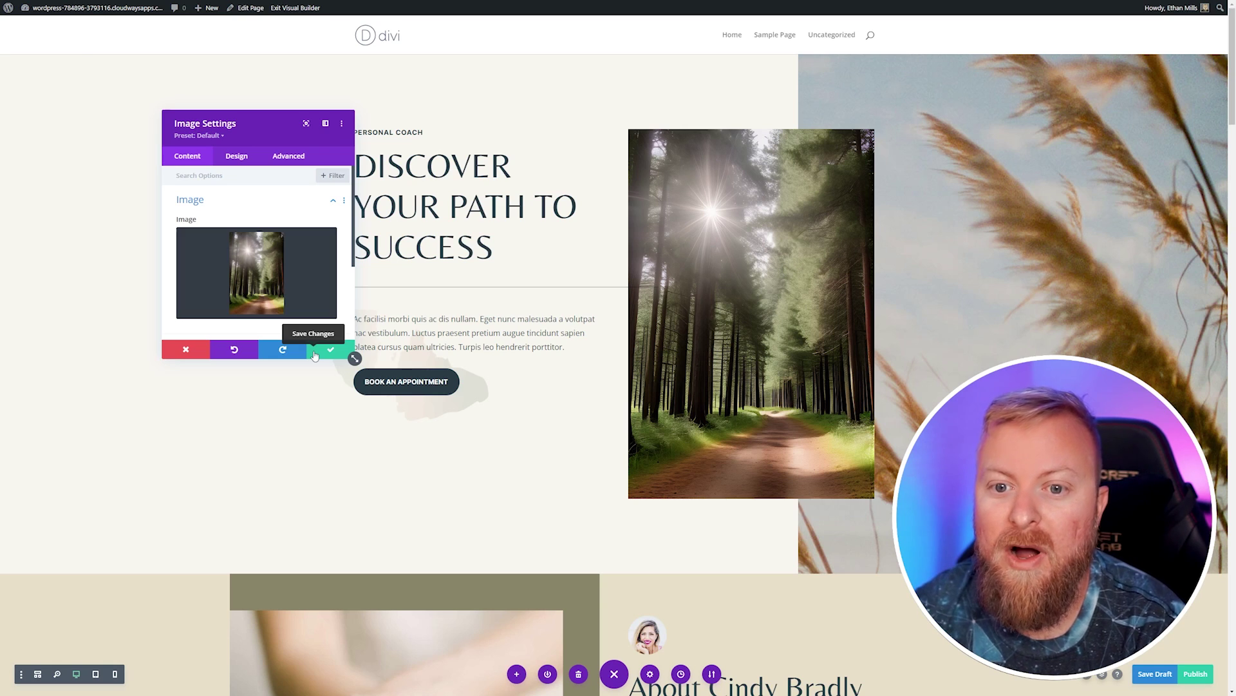
# Step: Save the new hero image and start AI writing for the hero paragraph with a personal-coach prompt
pyautogui.click(314, 353)
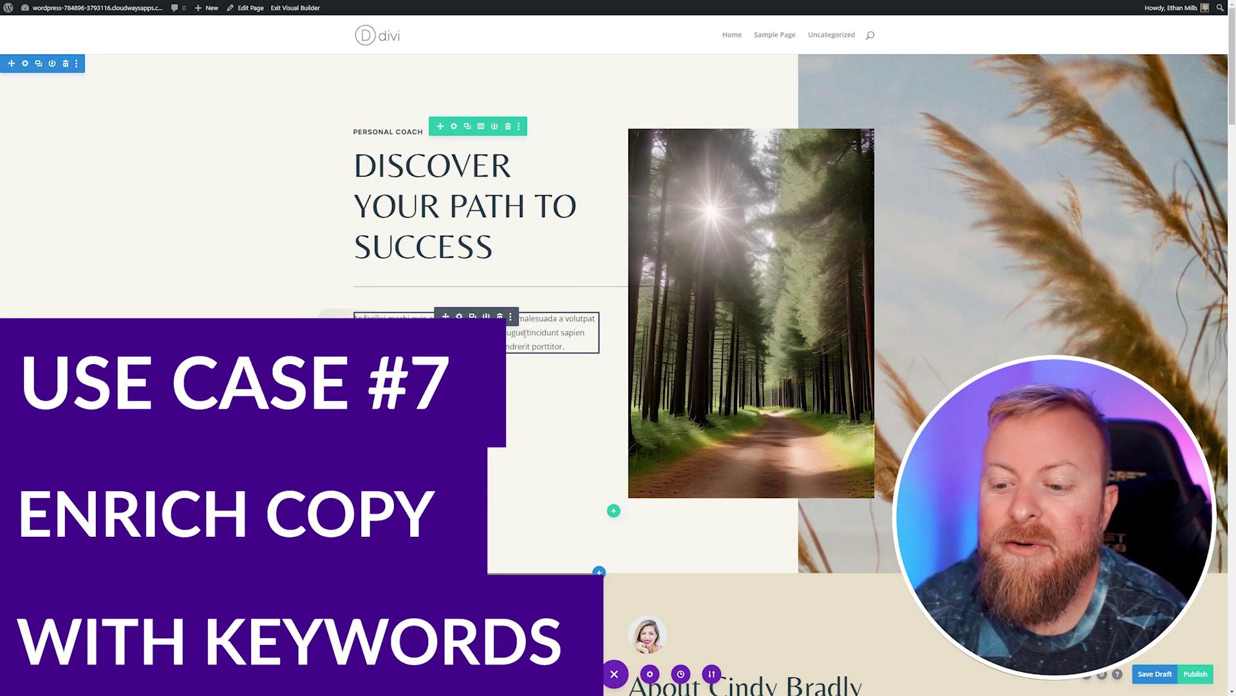
pyautogui.click(459, 317)
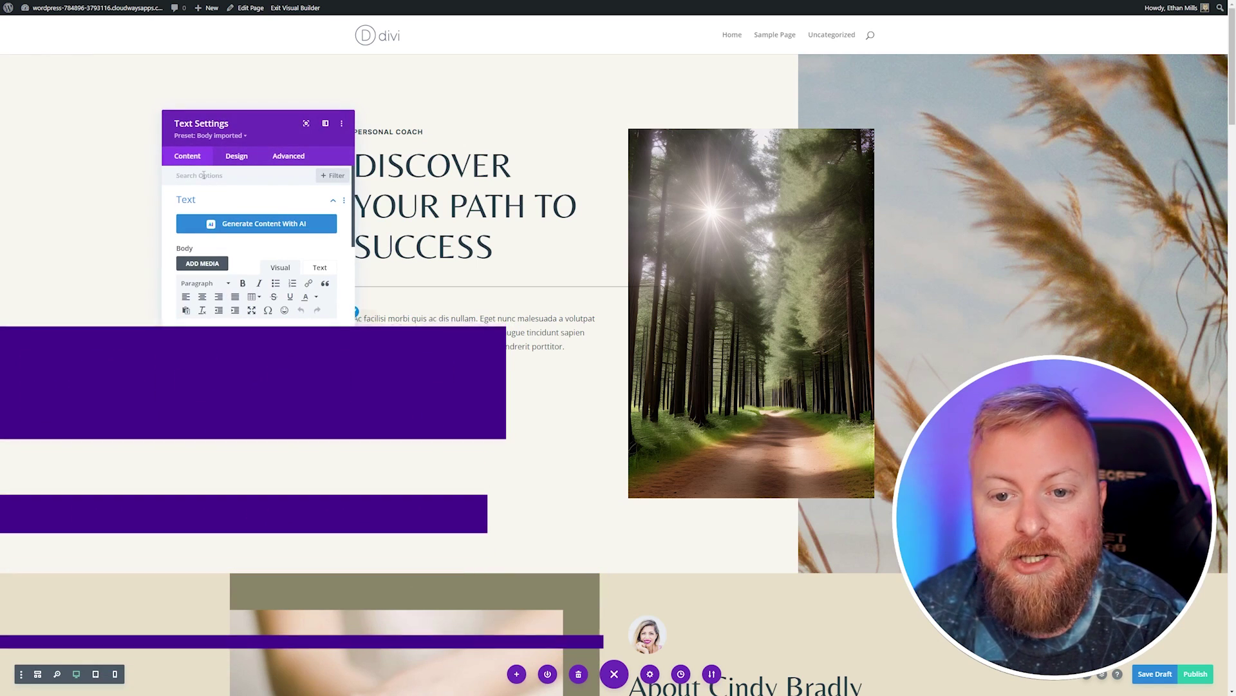
pyautogui.scroll(-2, 313, 233)
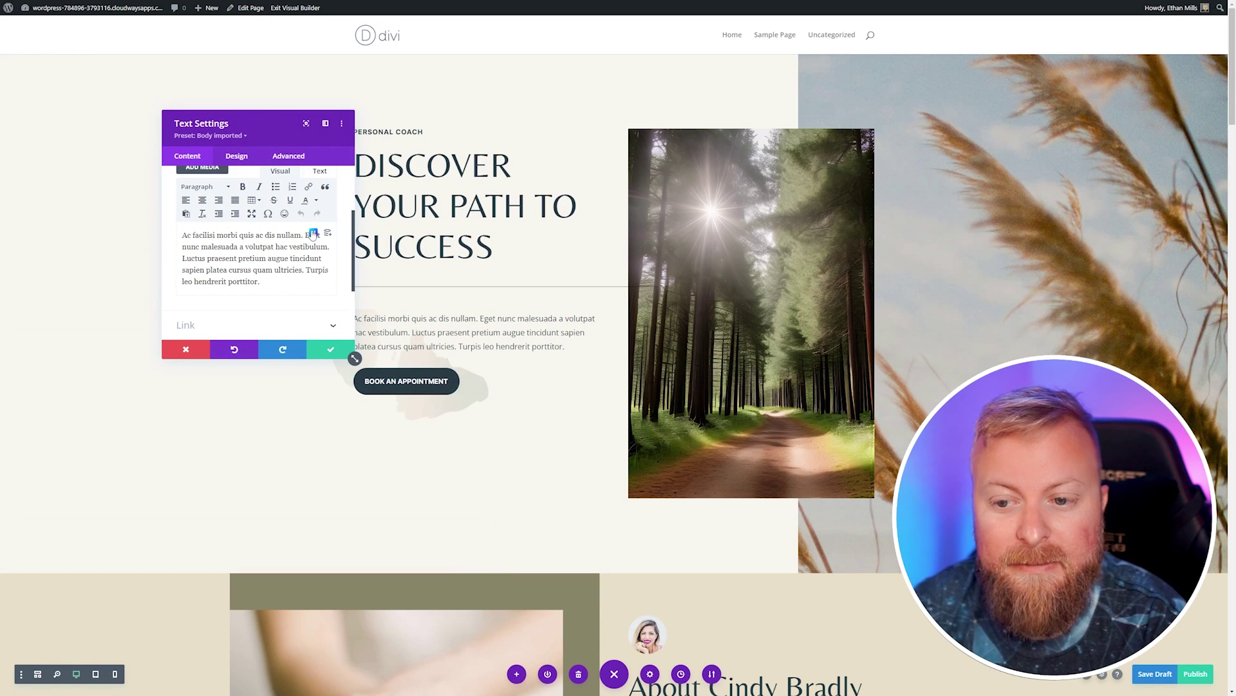
pyautogui.click(313, 233)
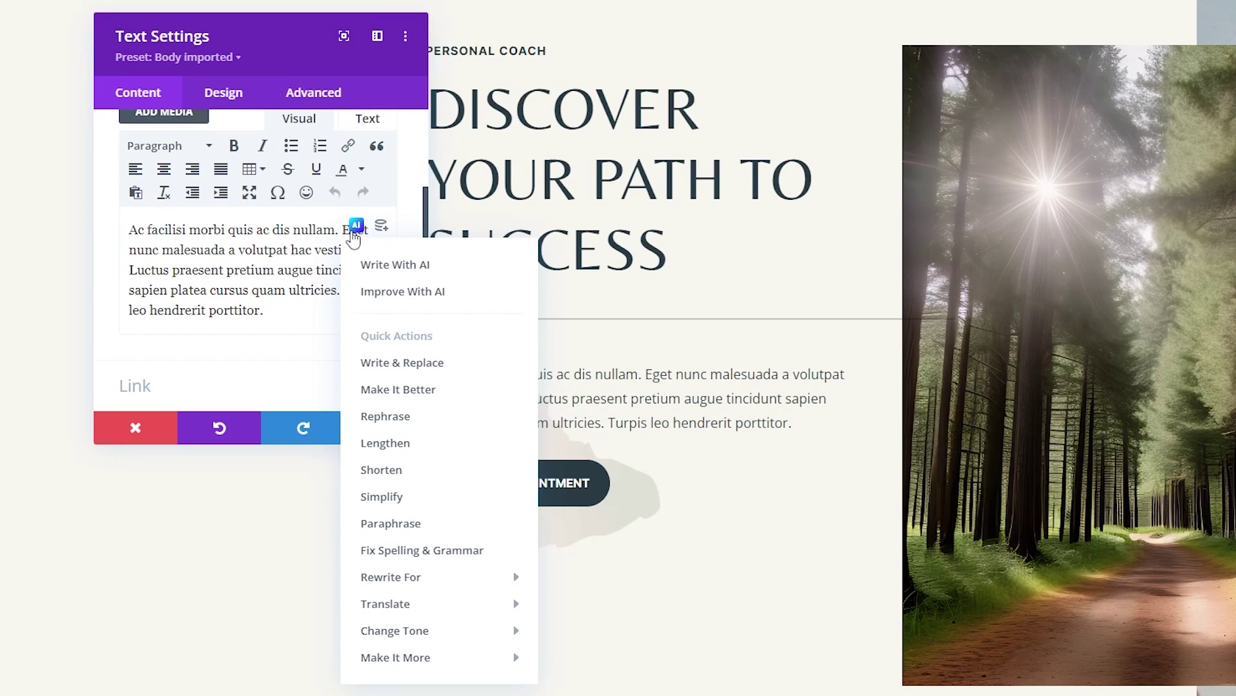
pyautogui.click(395, 266)
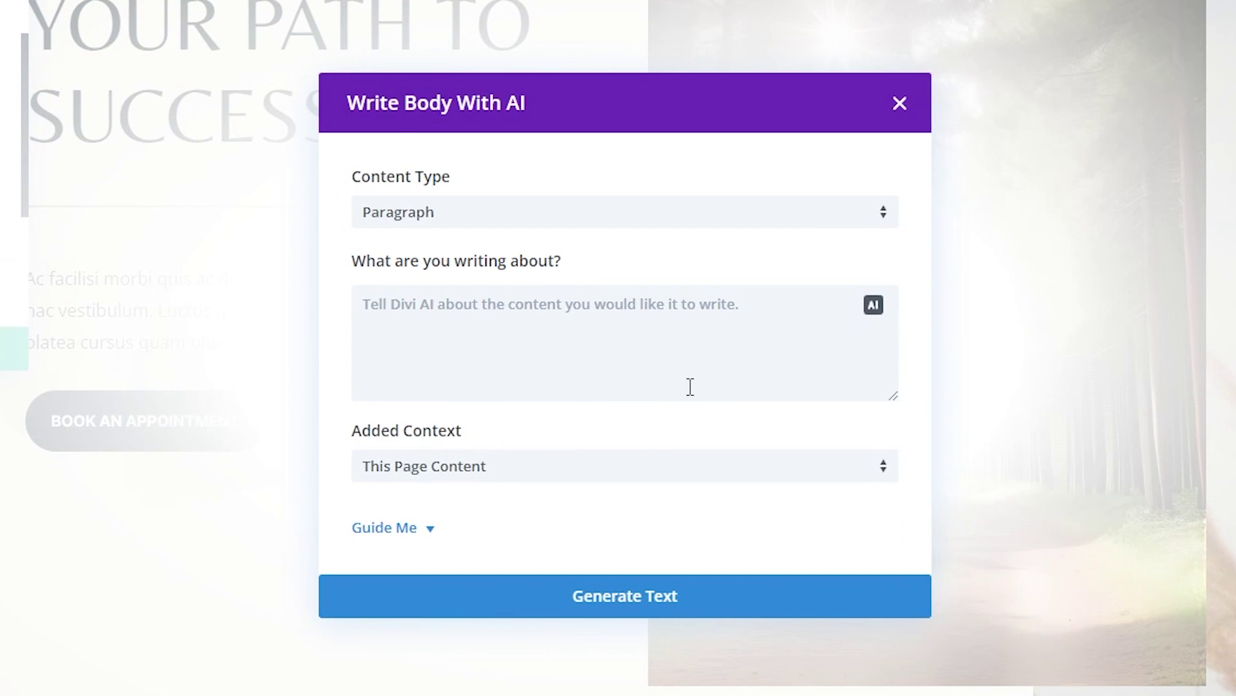
pyautogui.write('Explain how we are excellent personal coaches')
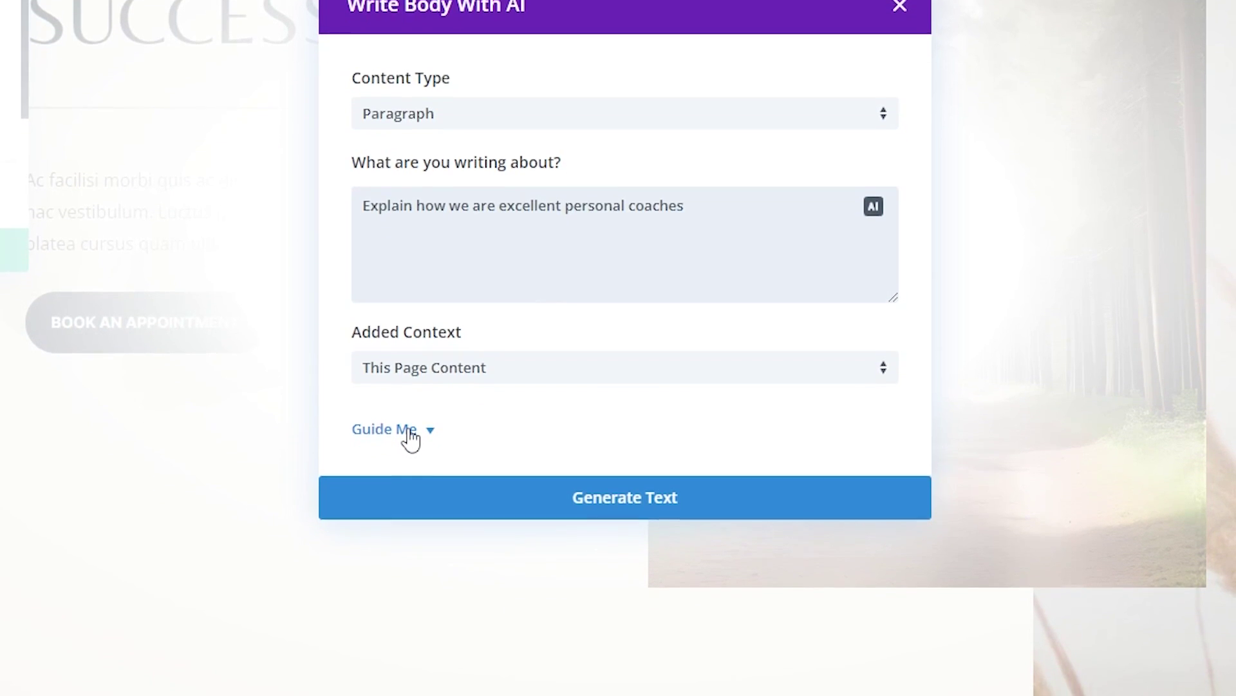
# Step: Add the required keywords to the AI text request
pyautogui.click(408, 444)
pyautogui.click(435, 383)
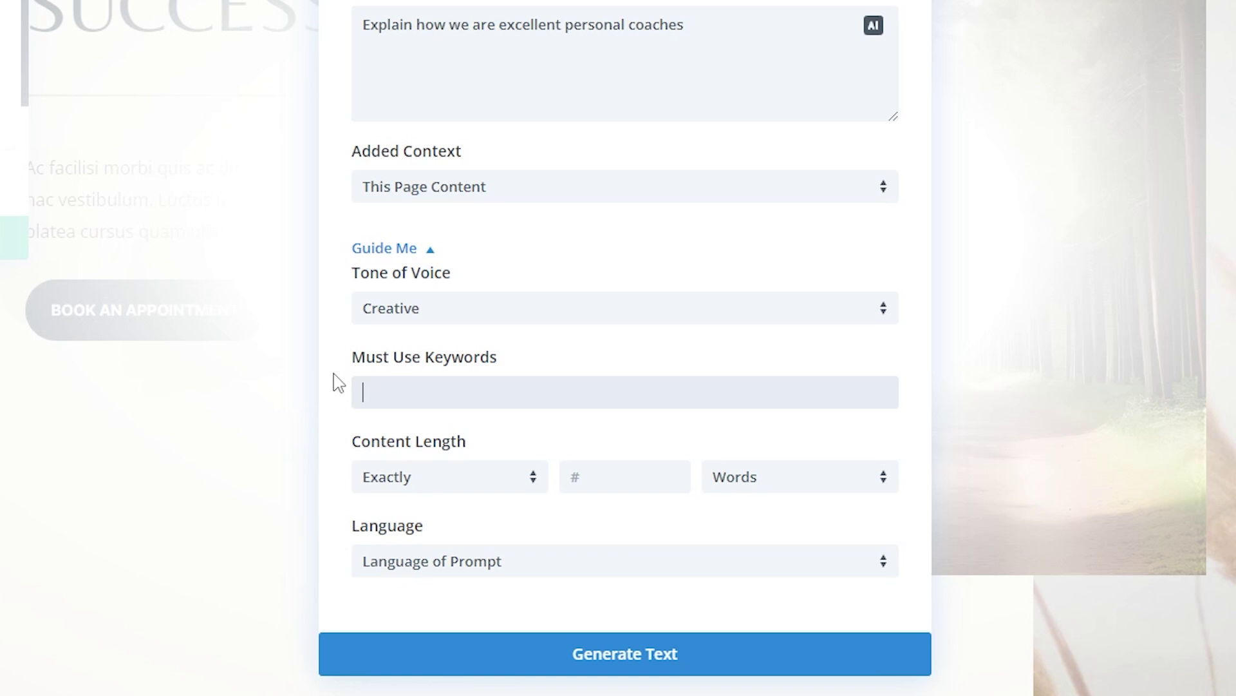
pyautogui.write('body building, professional certifications')
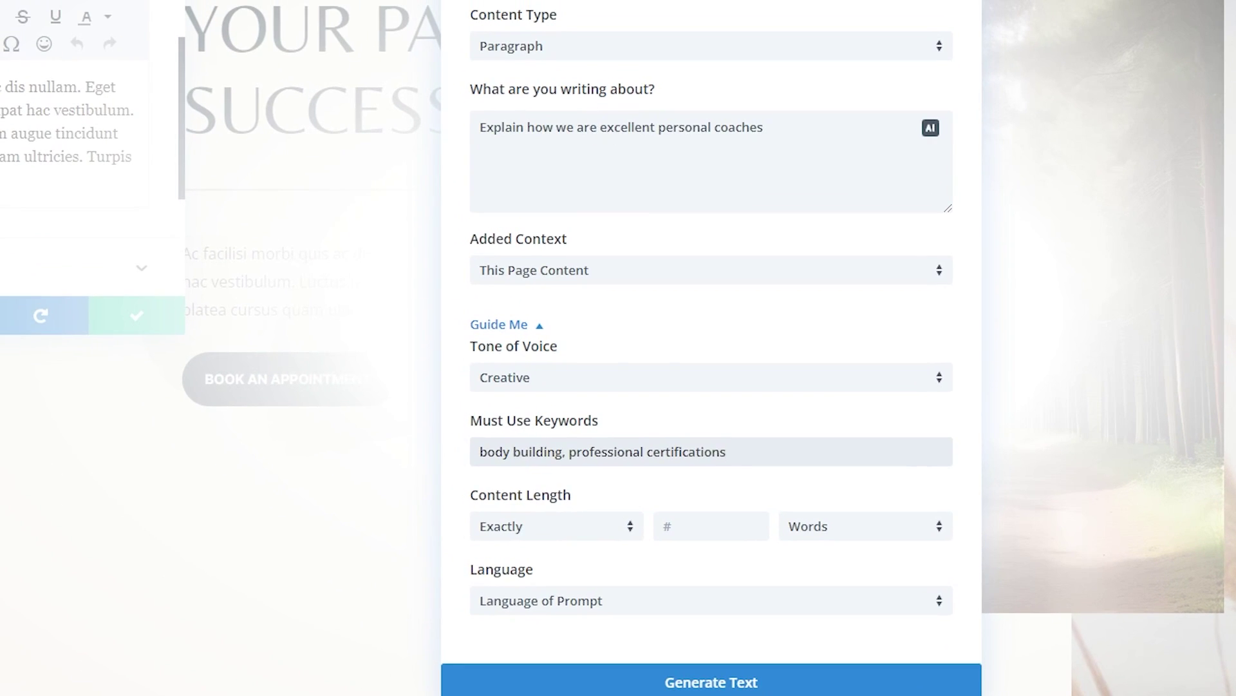
pyautogui.moveTo(813, 145); pyautogui.dragTo(672, 127)
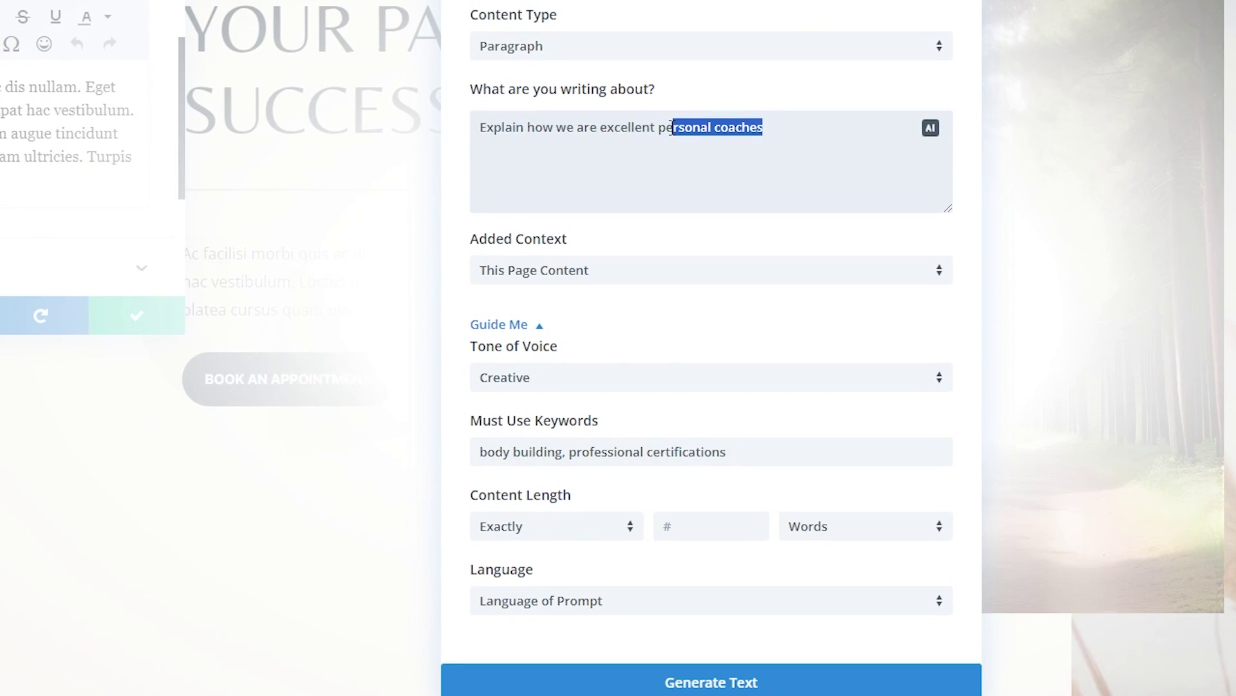
pyautogui.click(680, 449)
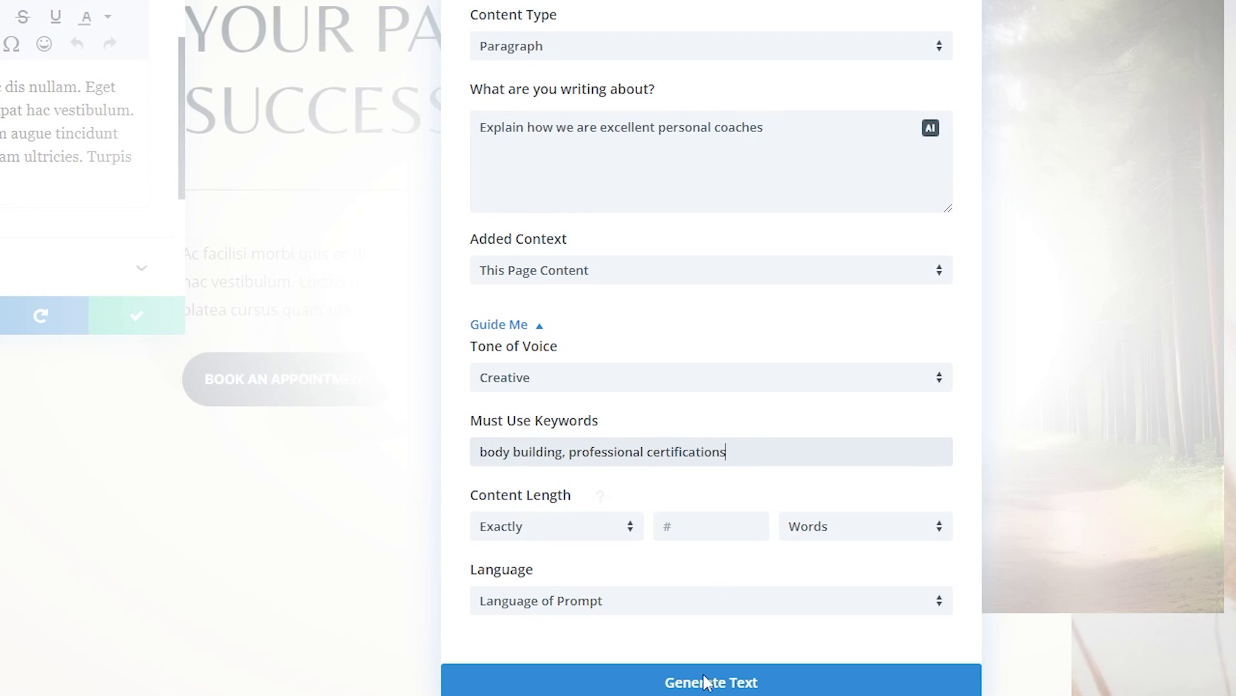
# Step: Limit the content length to a maximum of 100 words and generate the text
pyautogui.click(577, 563)
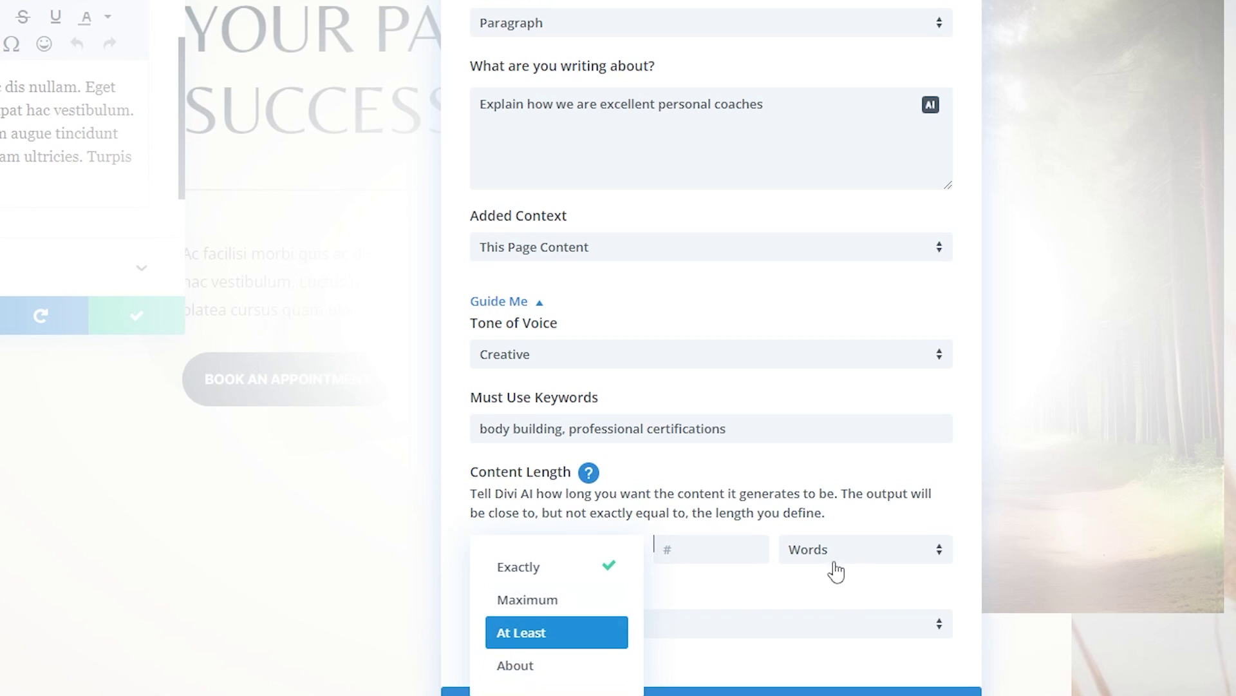
pyautogui.click(534, 599)
pyautogui.click(706, 549)
pyautogui.write('100')
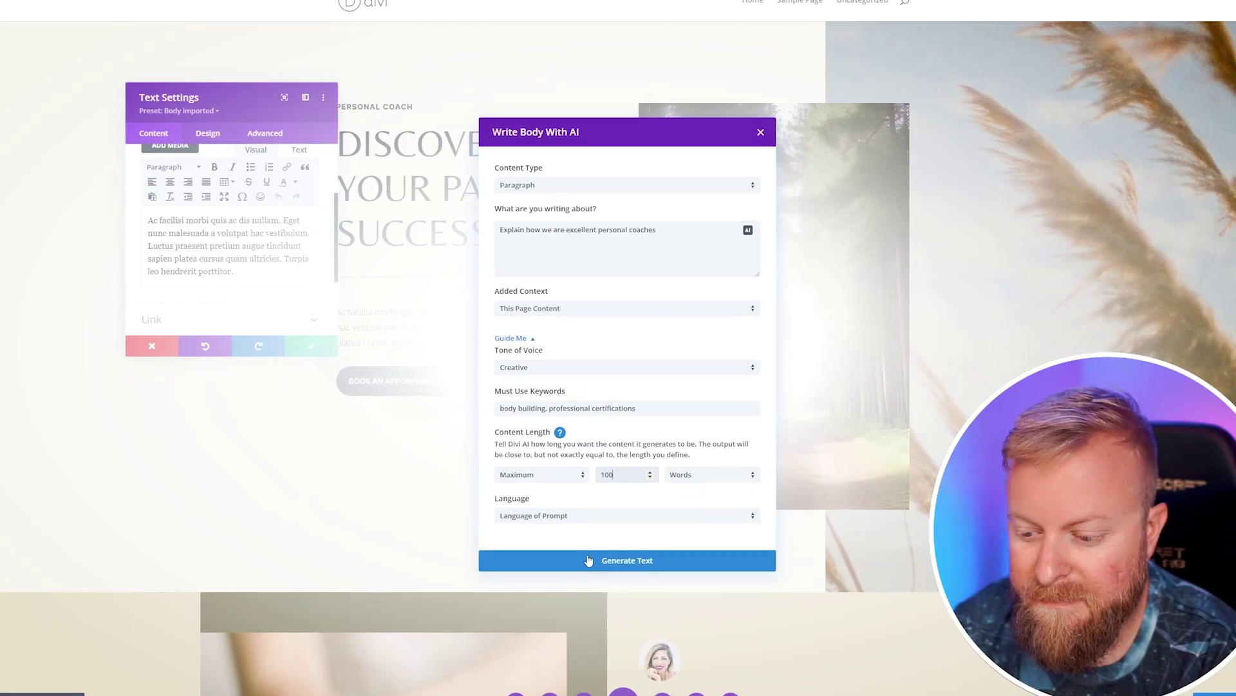
pyautogui.click(650, 624)
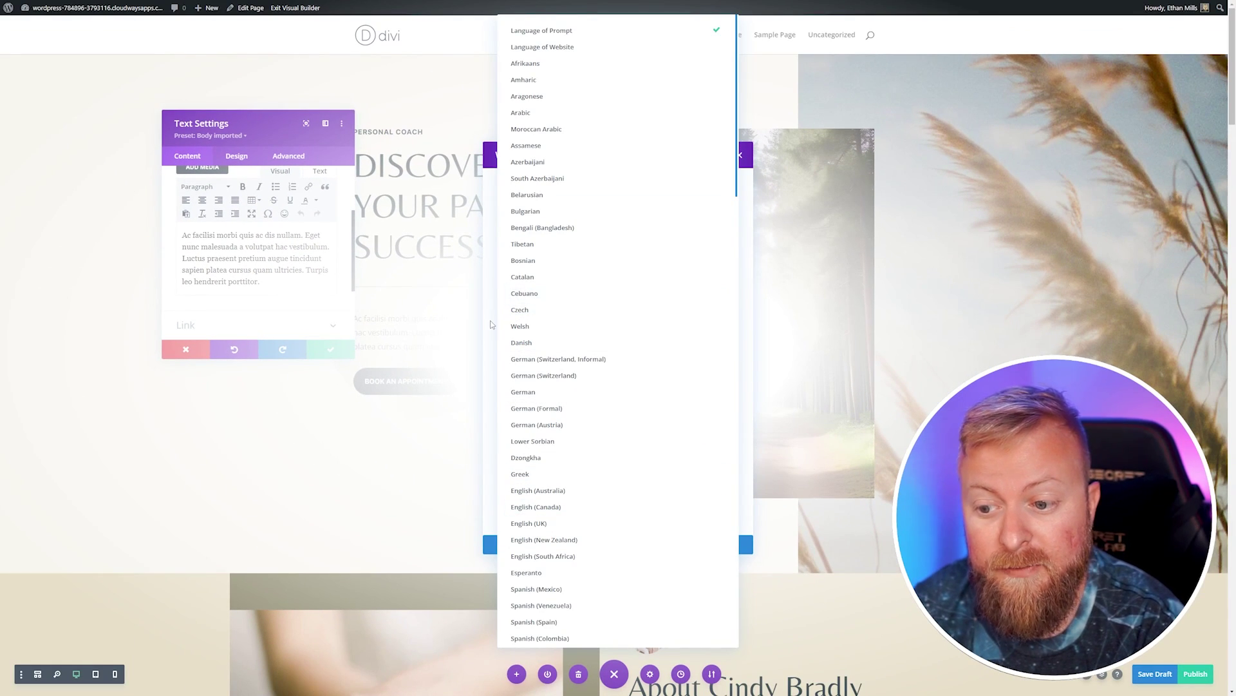
pyautogui.press('Escape')
pyautogui.click(552, 542)
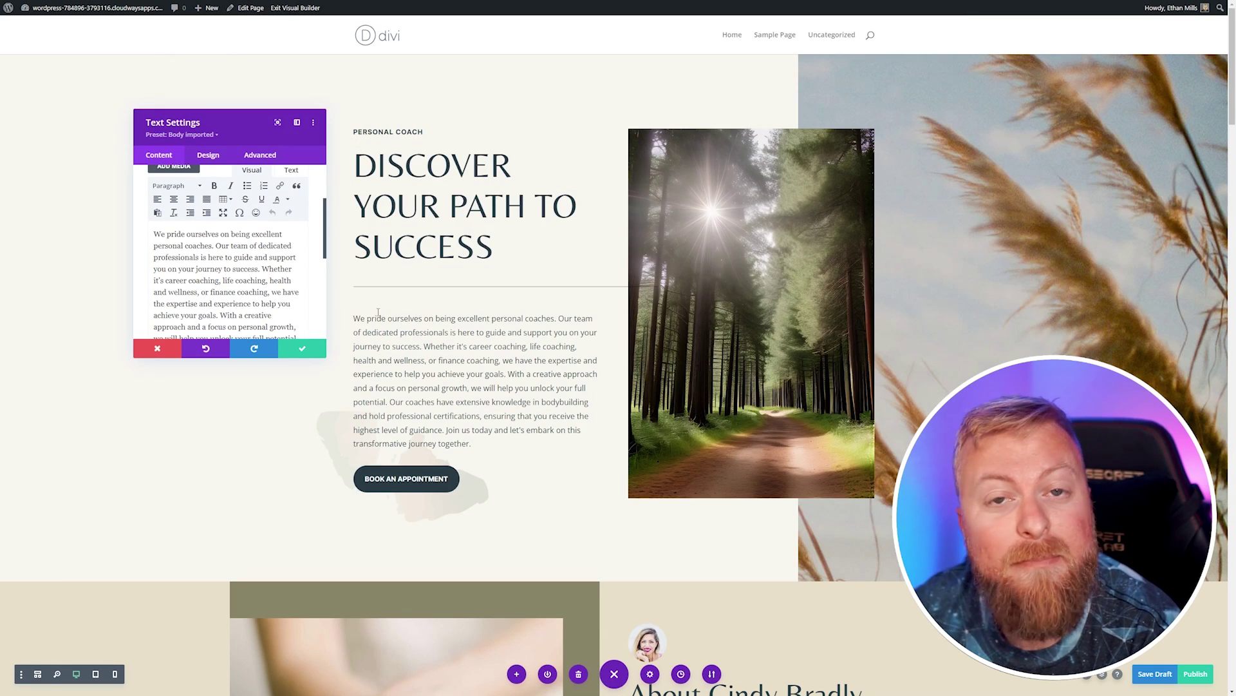
# Step: Check that the new copy mentions 'professional certifications' and 'bodybuilding'
pyautogui.moveTo(387, 416); pyautogui.dragTo(477, 417)
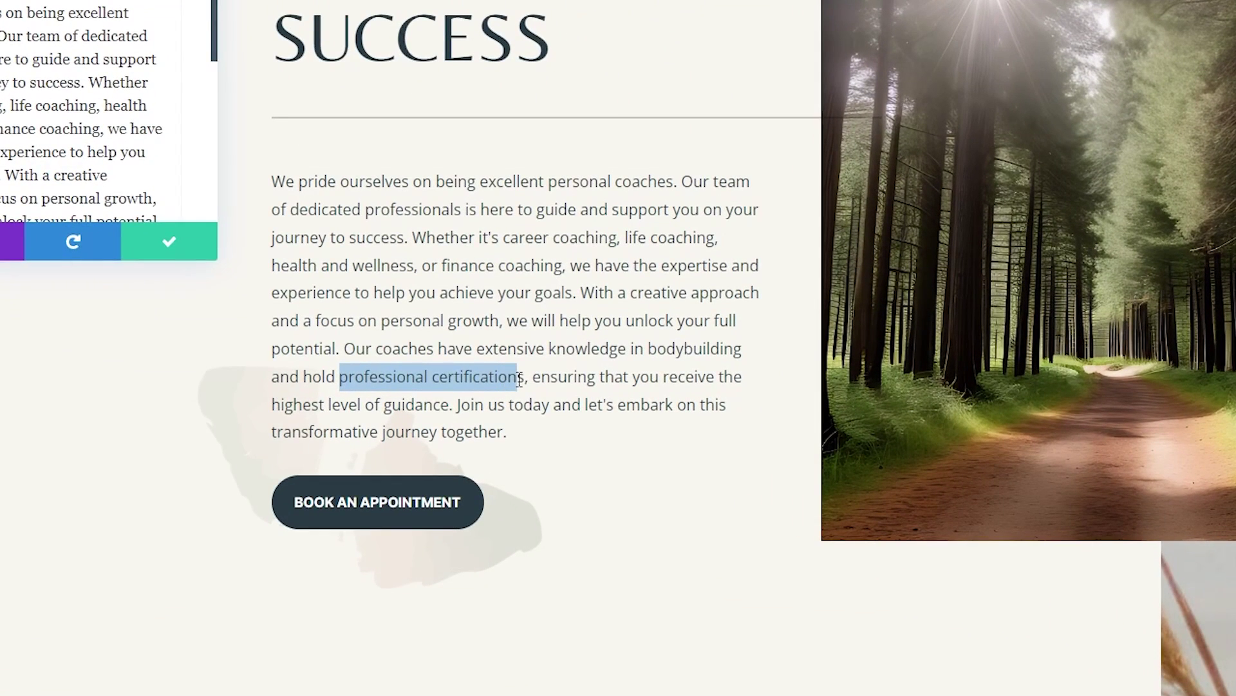
pyautogui.click(474, 366)
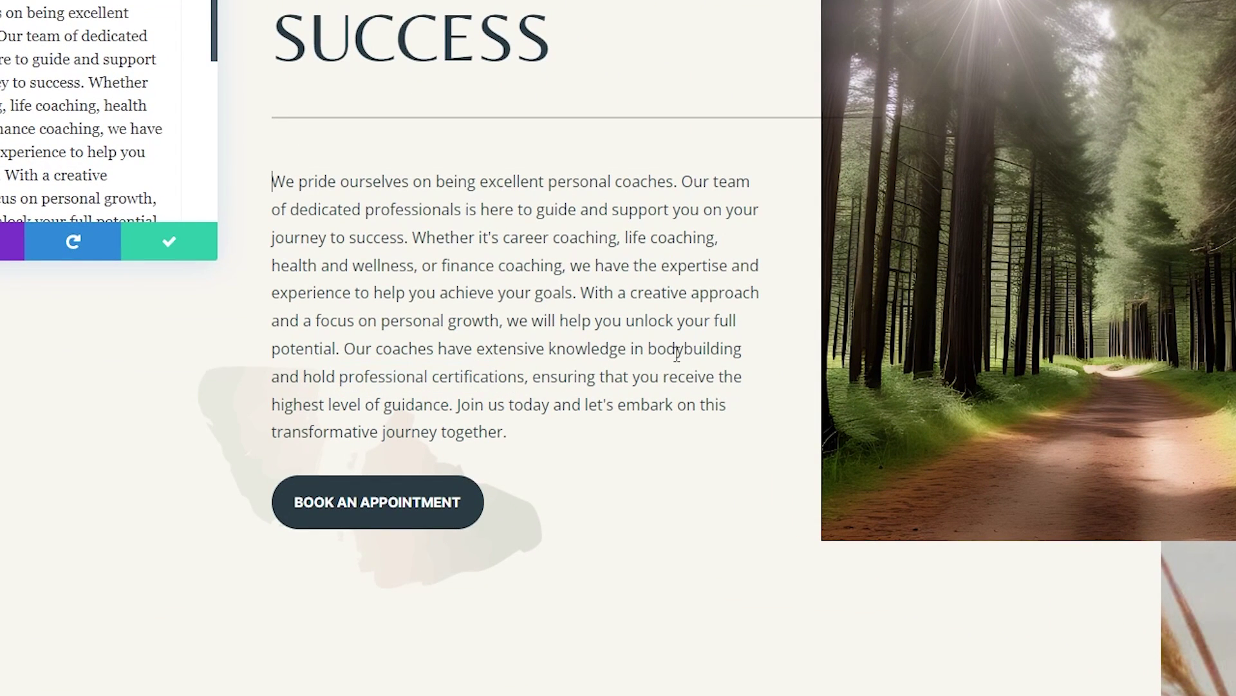
pyautogui.moveTo(651, 351); pyautogui.dragTo(742, 356)
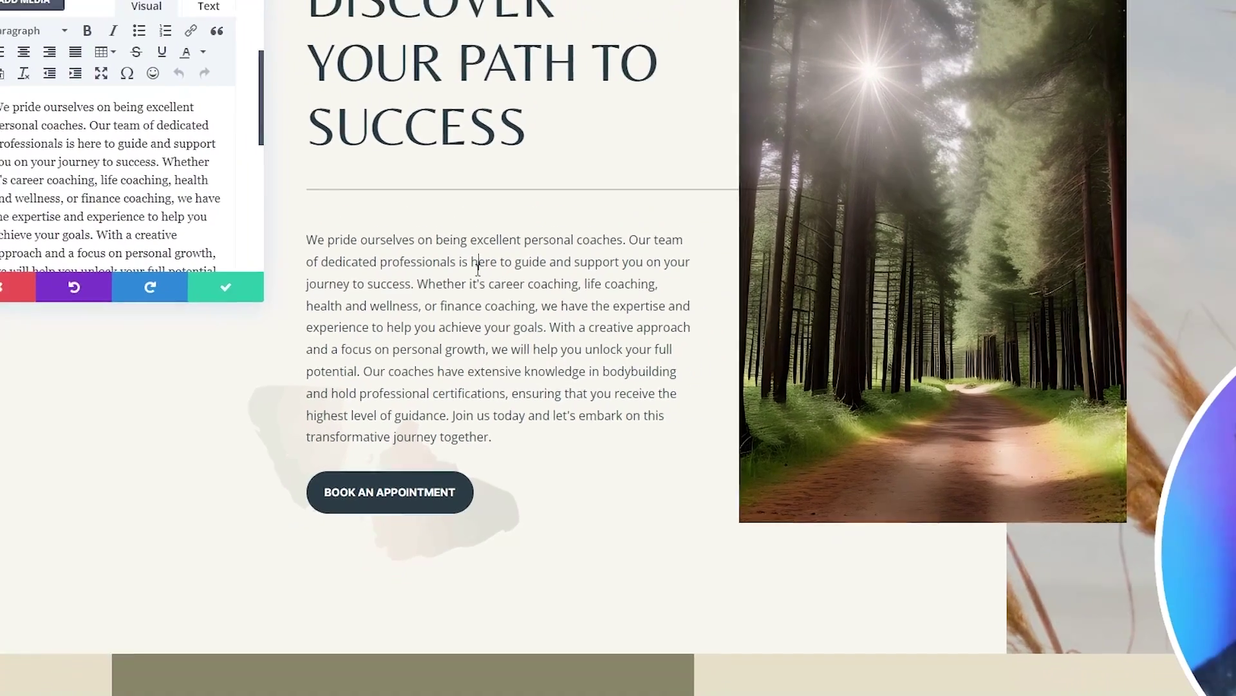
pyautogui.click(490, 219)
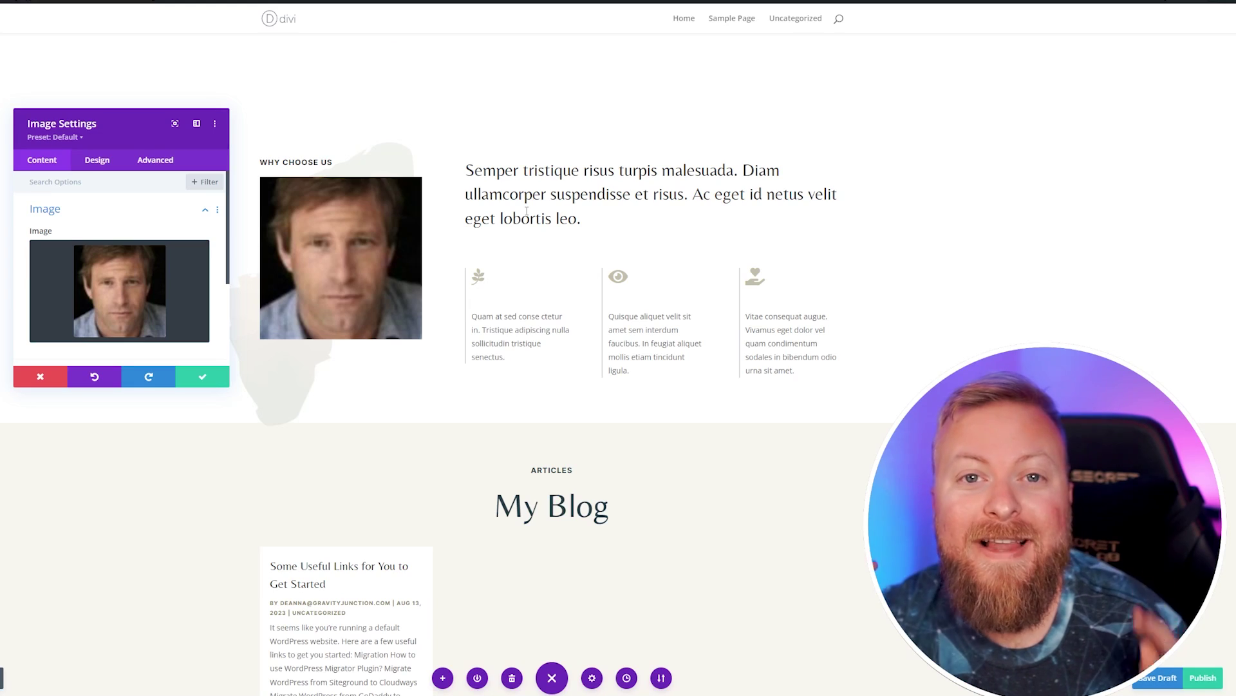
# Step: Upscale the Why Choose Us headshot at 2x with AI and save the image settings
pyautogui.moveTo(145, 294)
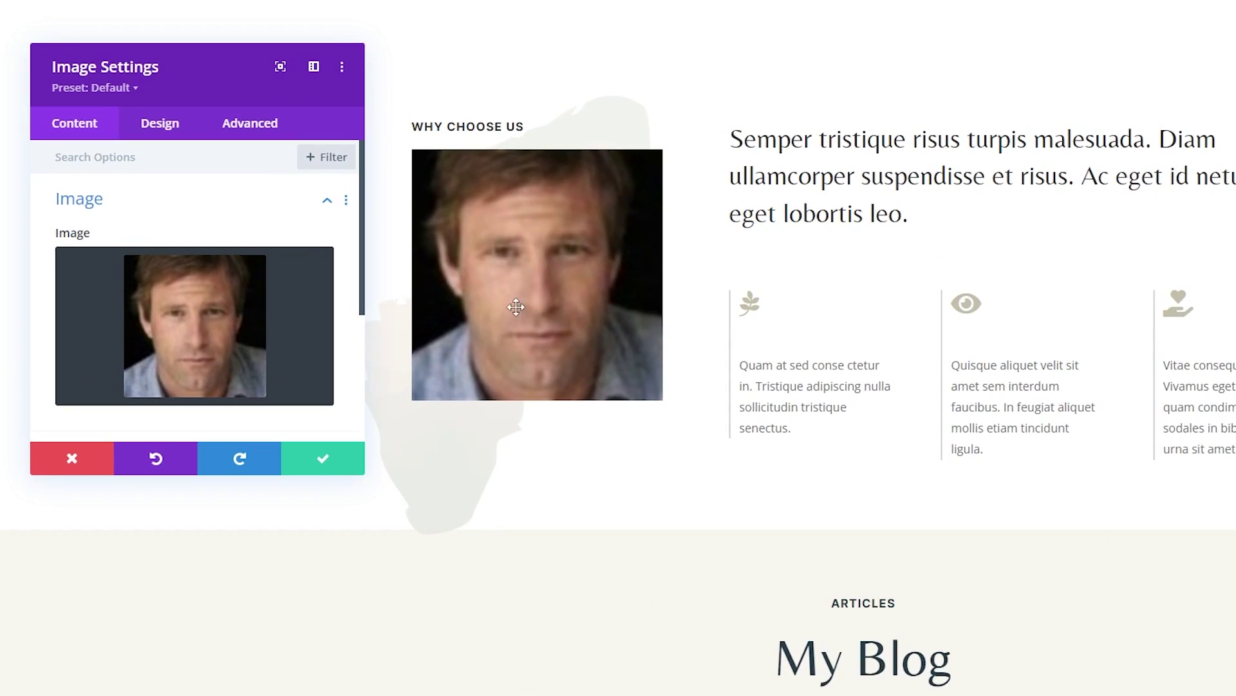
pyautogui.moveTo(181, 297)
pyautogui.click(233, 272)
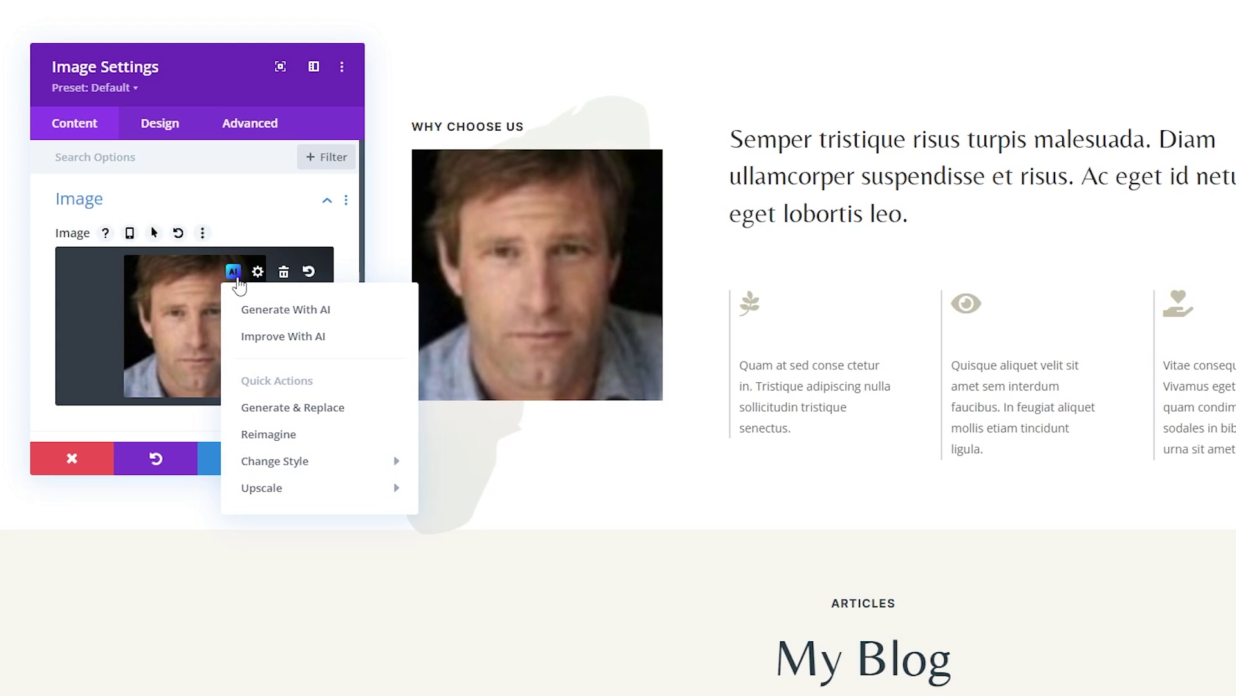
pyautogui.moveTo(302, 493)
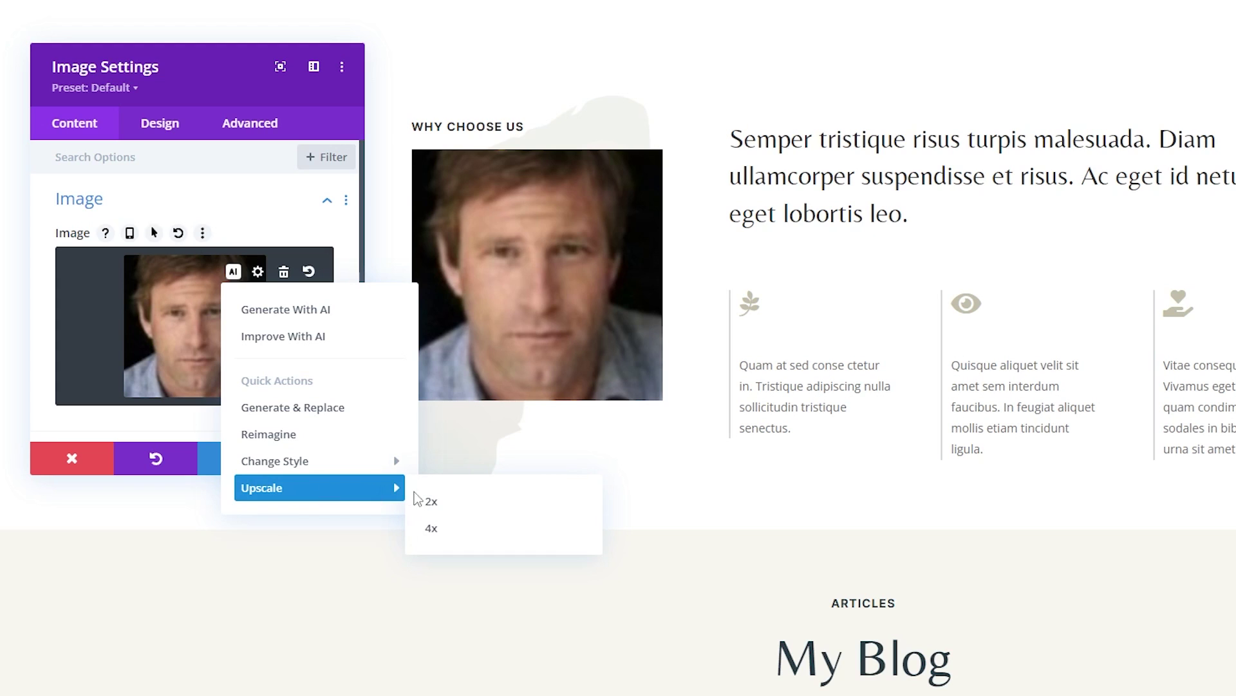
pyautogui.click(443, 509)
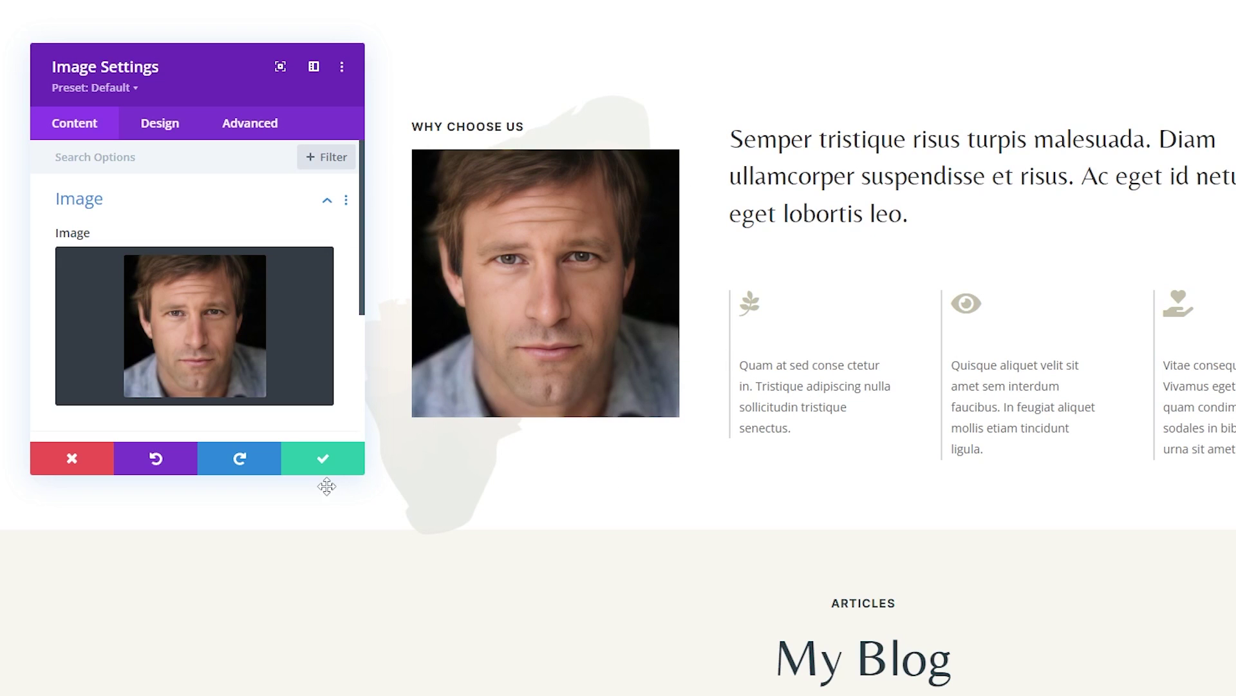
pyautogui.click(322, 460)
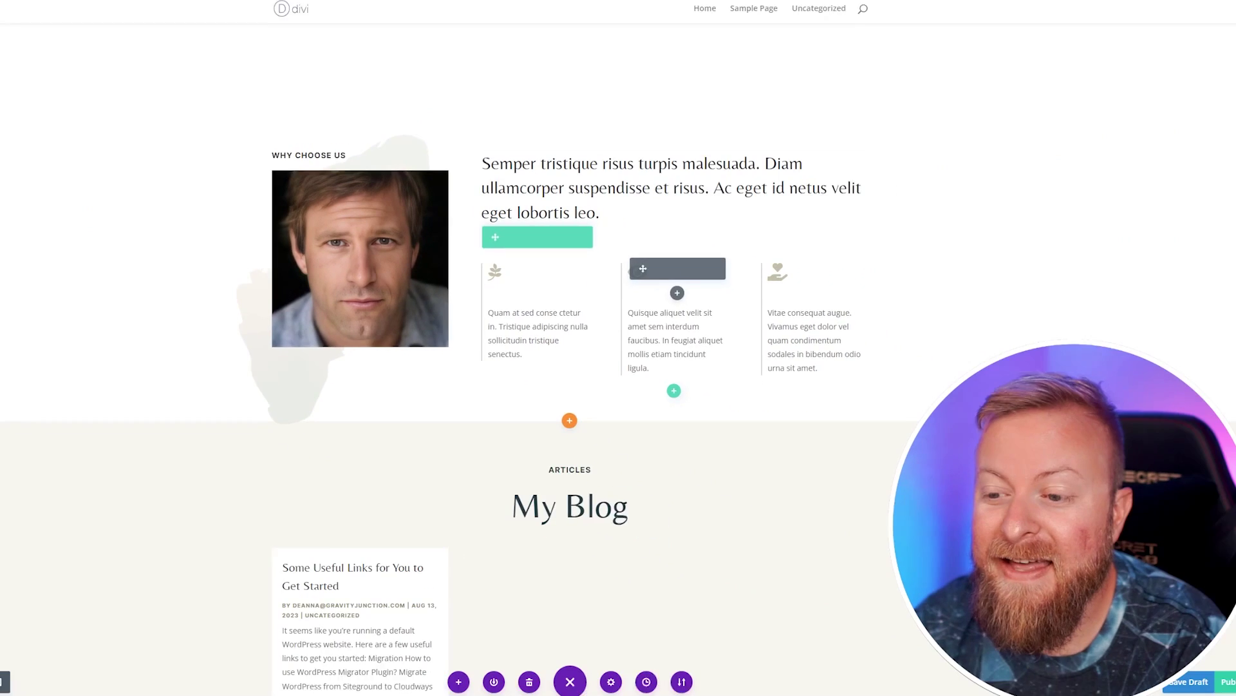